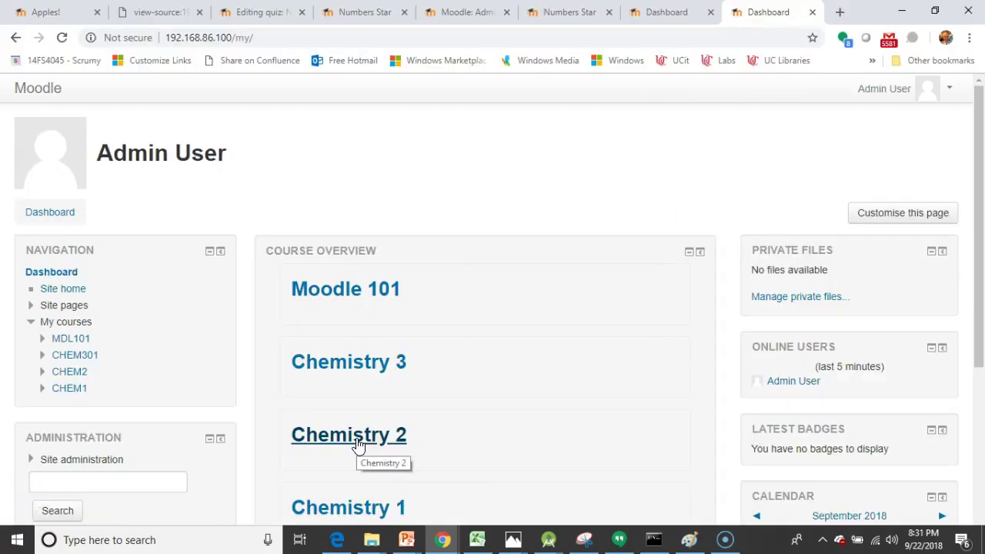
Step: Open the Chemistry 2 course and start adding a new course badge
{"action": "left_click", "coordinate": [358, 445]}
{"action": "scroll", "coordinate": [121, 373], "scroll_direction": "down", "scroll_amount": 4}
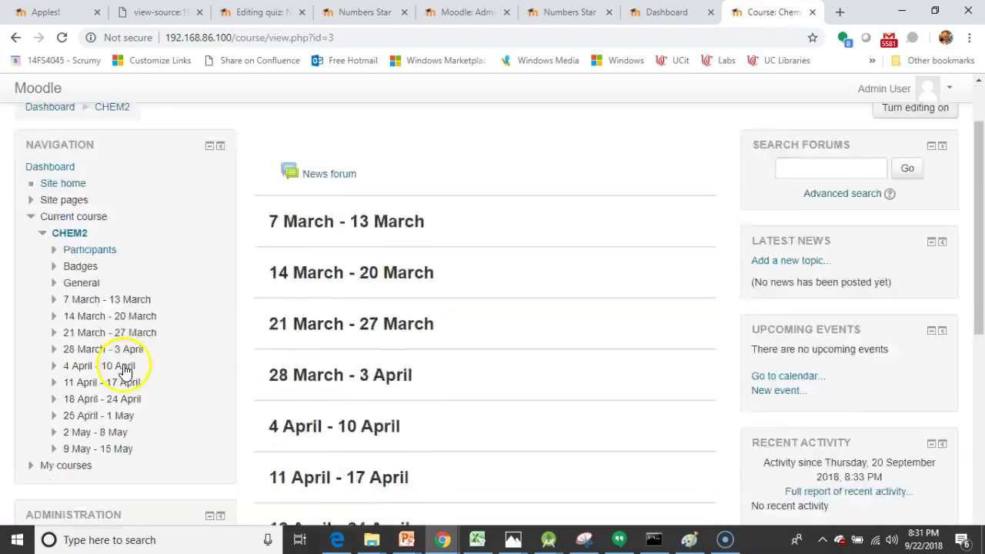
{"action": "scroll", "coordinate": [120, 373], "scroll_direction": "down", "scroll_amount": 3}
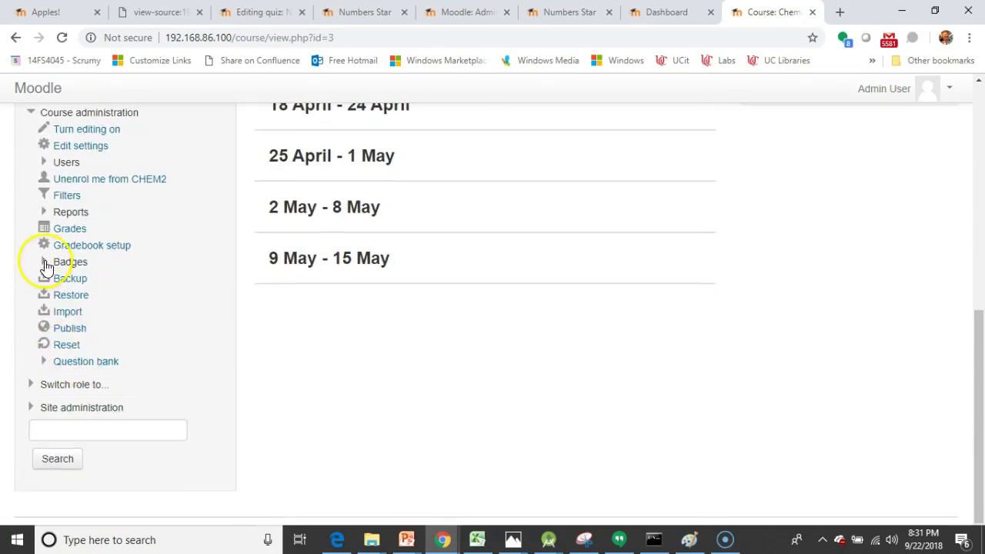
{"action": "left_click", "coordinate": [46, 262]}
{"action": "left_click", "coordinate": [104, 297]}
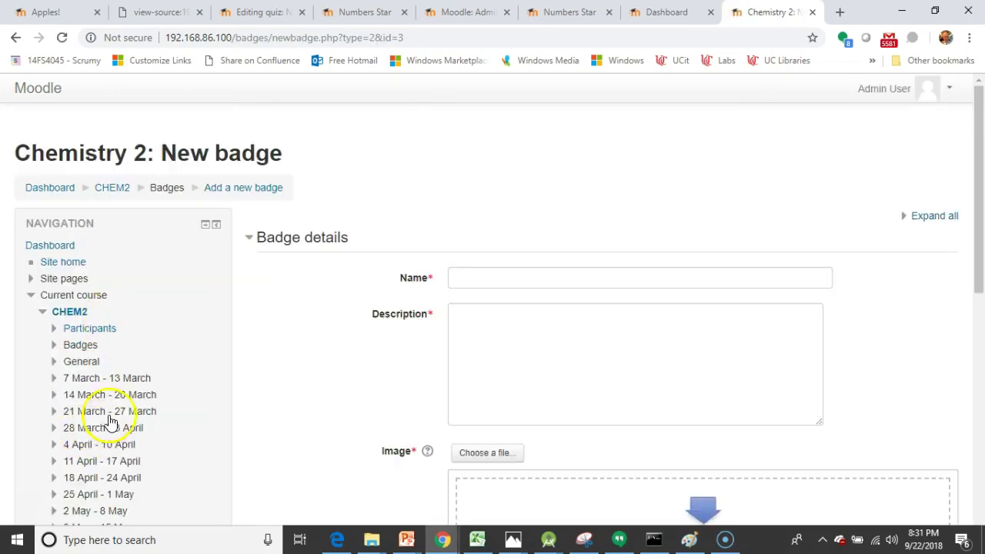
Step: Enter 'Red Star' as both the badge name and its description
{"action": "left_click", "coordinate": [530, 276]}
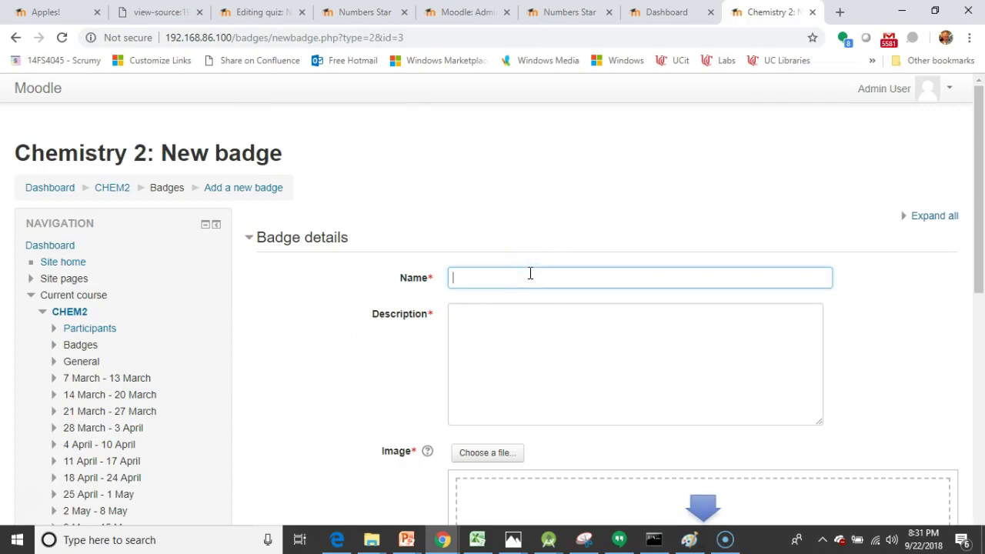
{"action": "type", "text": "Red Star"}
{"action": "left_click", "coordinate": [538, 327]}
{"action": "type", "text": "Red Star"}
{"action": "scroll", "coordinate": [501, 249], "scroll_direction": "down", "scroll_amount": 4}
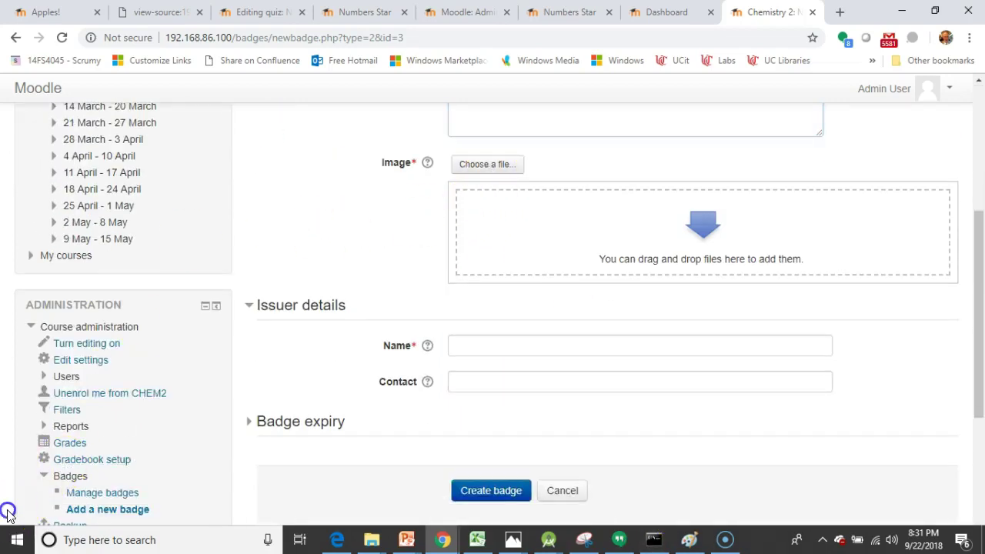
Step: Upload RedStar.png from the computer as the badge image
{"action": "left_click", "coordinate": [475, 171]}
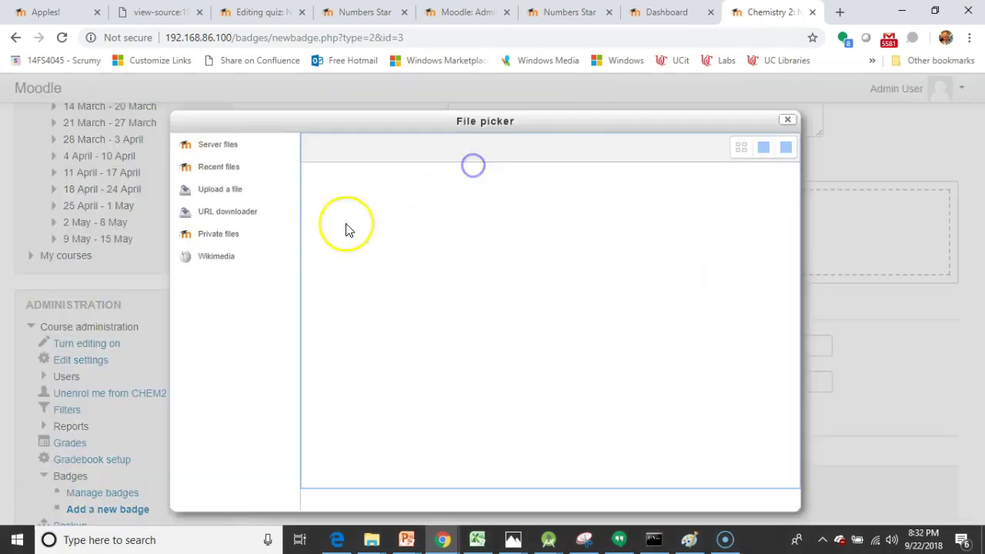
{"action": "left_click", "coordinate": [224, 190]}
{"action": "left_click", "coordinate": [530, 224]}
{"action": "double_click", "coordinate": [270, 141]}
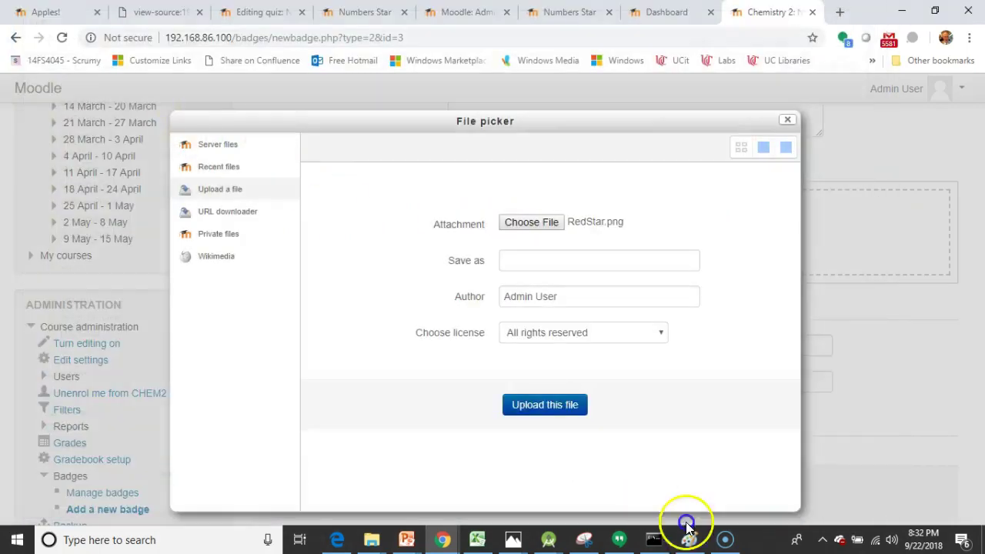
{"action": "left_click", "coordinate": [574, 406]}
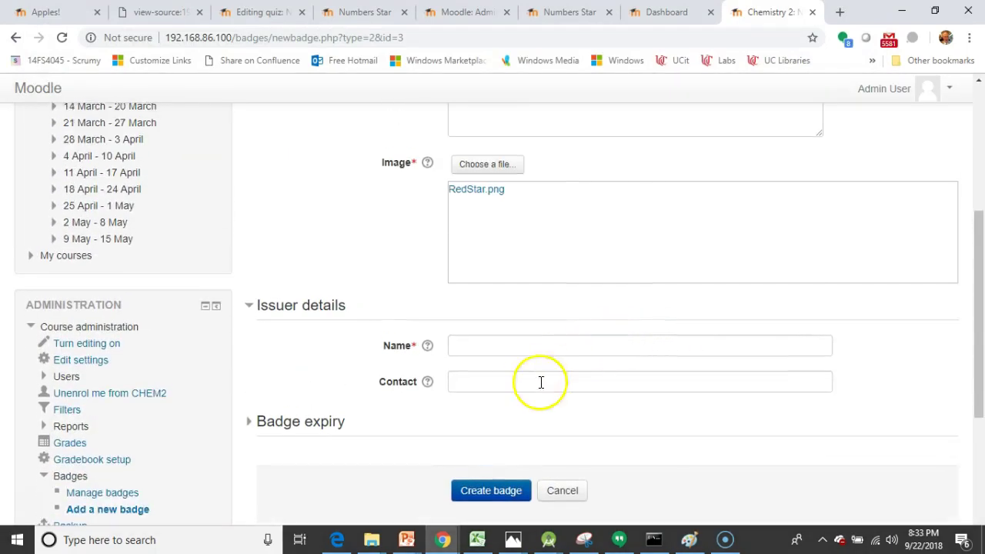
Step: Fill in the issuer's name and contact e-mail, then create the Red Star badge
{"action": "left_click", "coordinate": [543, 352]}
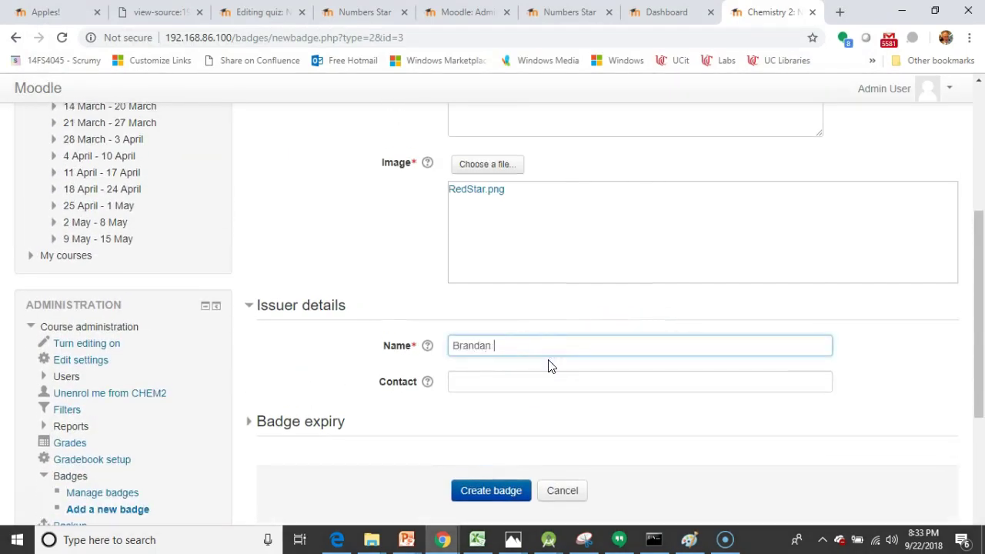
{"action": "key", "text": "Tab"}
{"action": "key", "text": "Tab"}
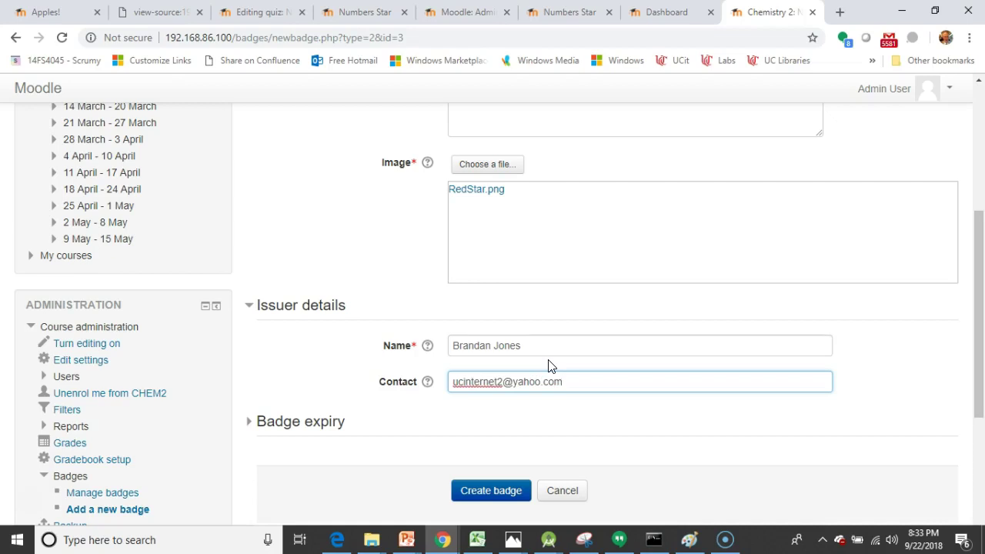
{"action": "left_click", "coordinate": [492, 490]}
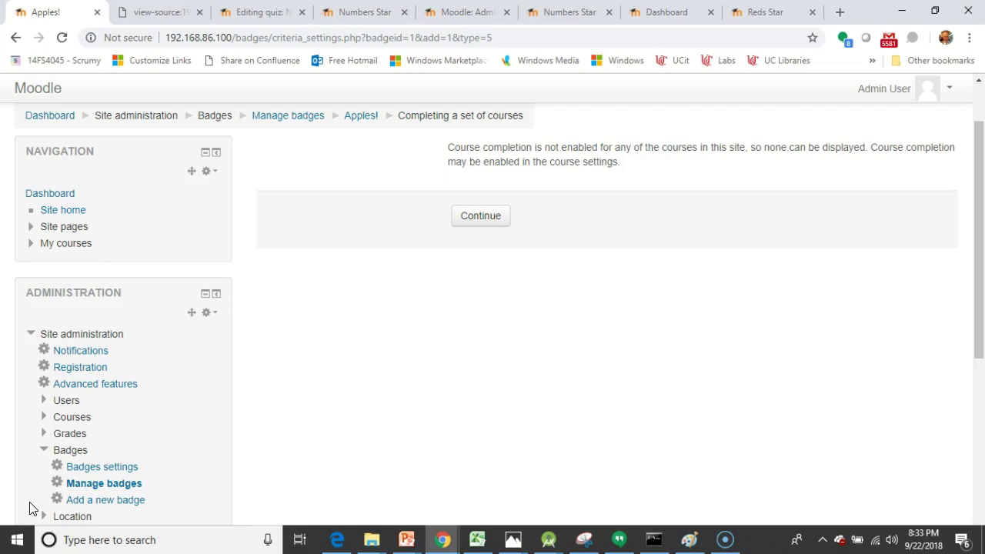
Step: Leave the course-completion warning and return to the dashboard listing the Chemistry courses
{"action": "left_click", "coordinate": [31, 508]}
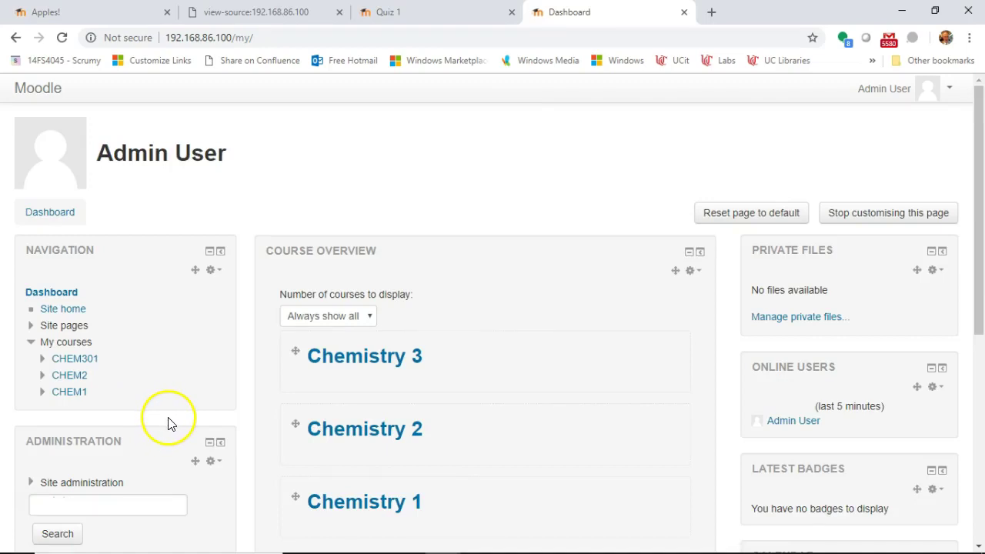
{"action": "scroll", "coordinate": [170, 424], "scroll_direction": "down", "scroll_amount": 2}
Step: Tick Enable completion tracking in the site's Advanced features settings
{"action": "left_click", "coordinate": [30, 346]}
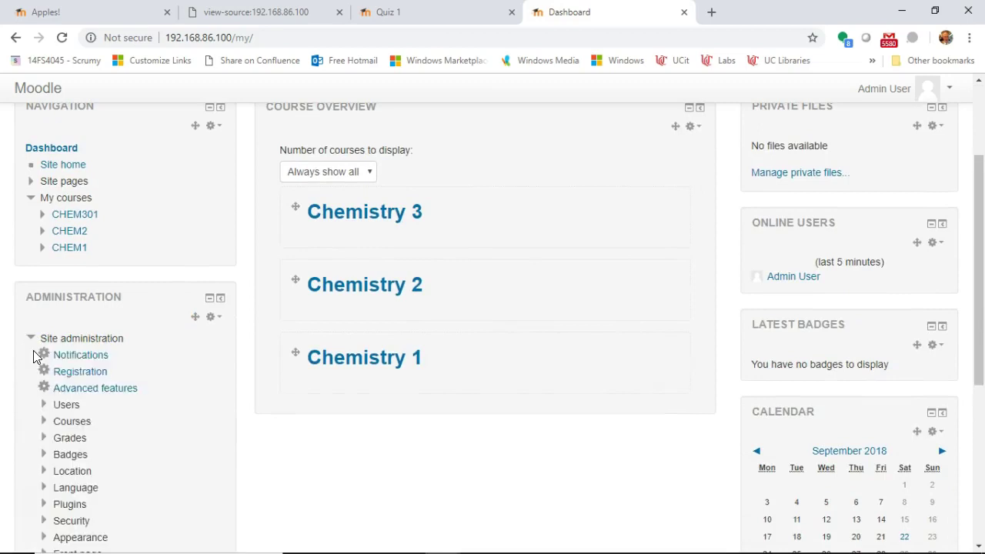
{"action": "left_click", "coordinate": [88, 390]}
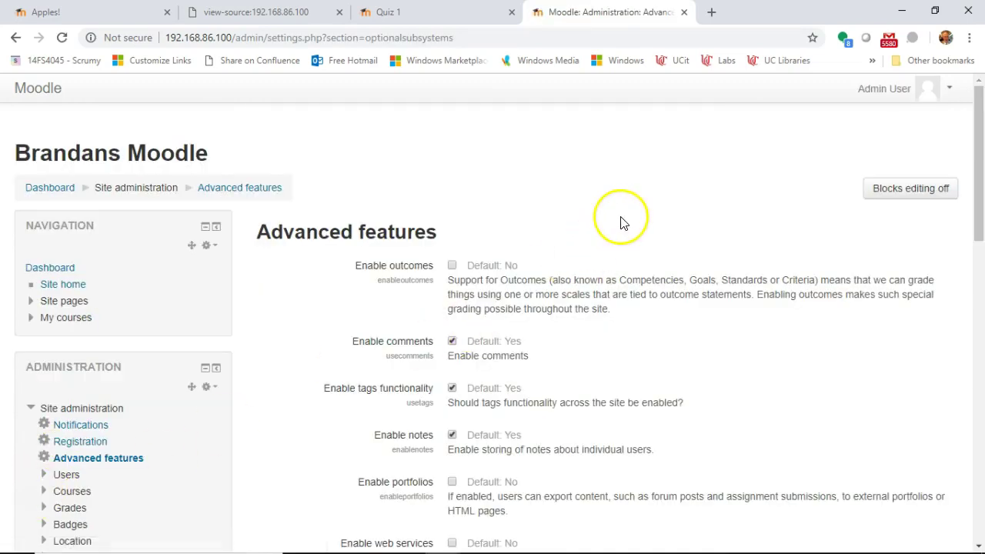
{"action": "scroll", "coordinate": [624, 223], "scroll_direction": "down", "scroll_amount": 4}
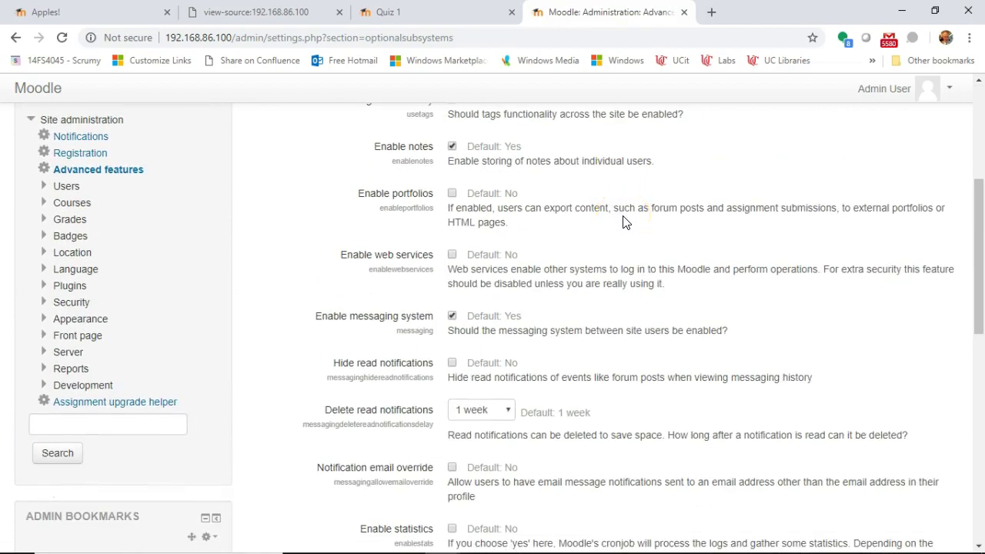
{"action": "key", "text": "ctrl+f"}
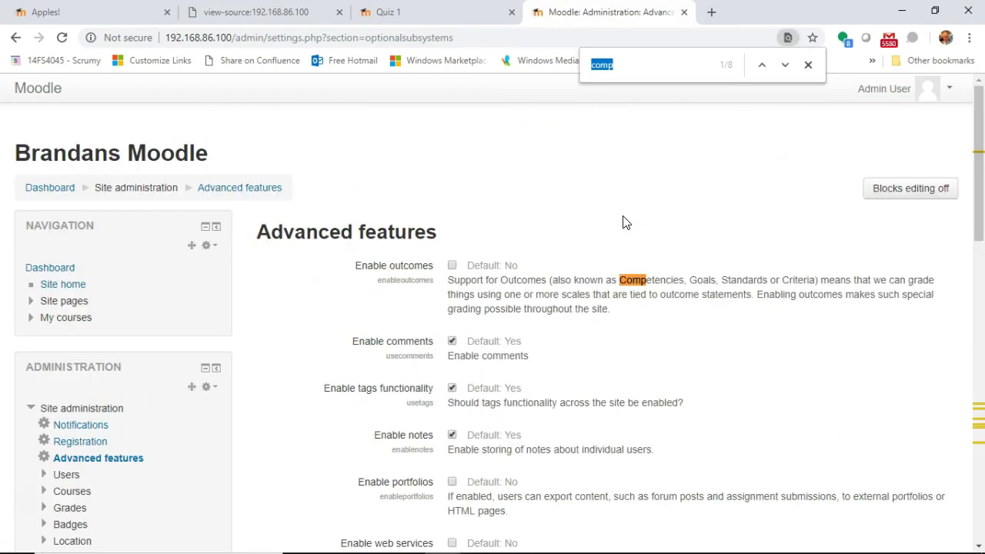
{"action": "key", "text": "Return"}
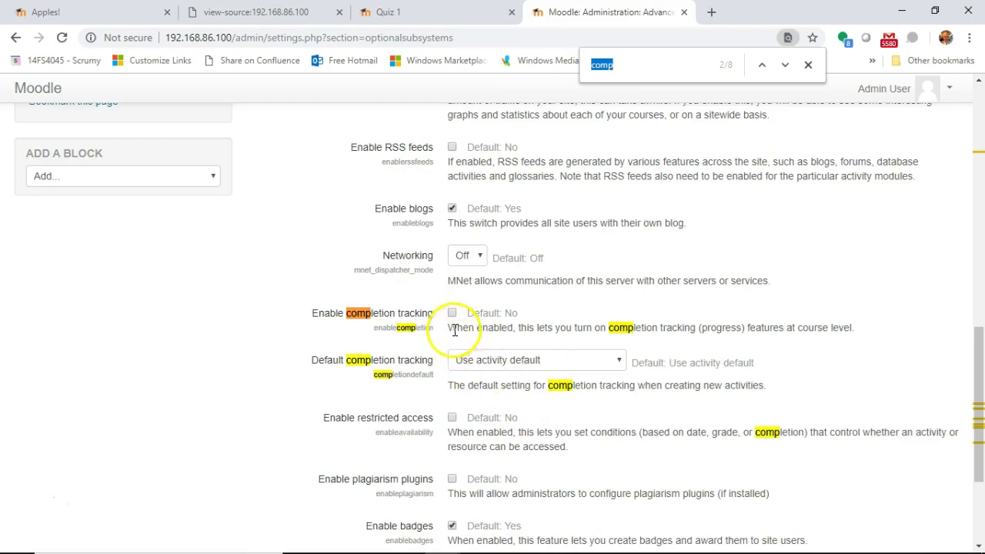
{"action": "left_click", "coordinate": [287, 332]}
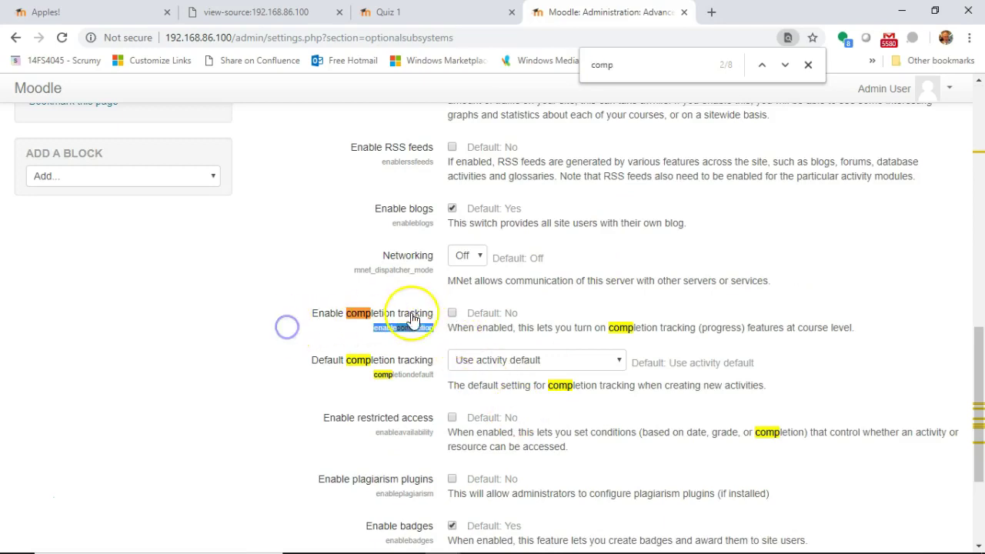
{"action": "left_click", "coordinate": [453, 317]}
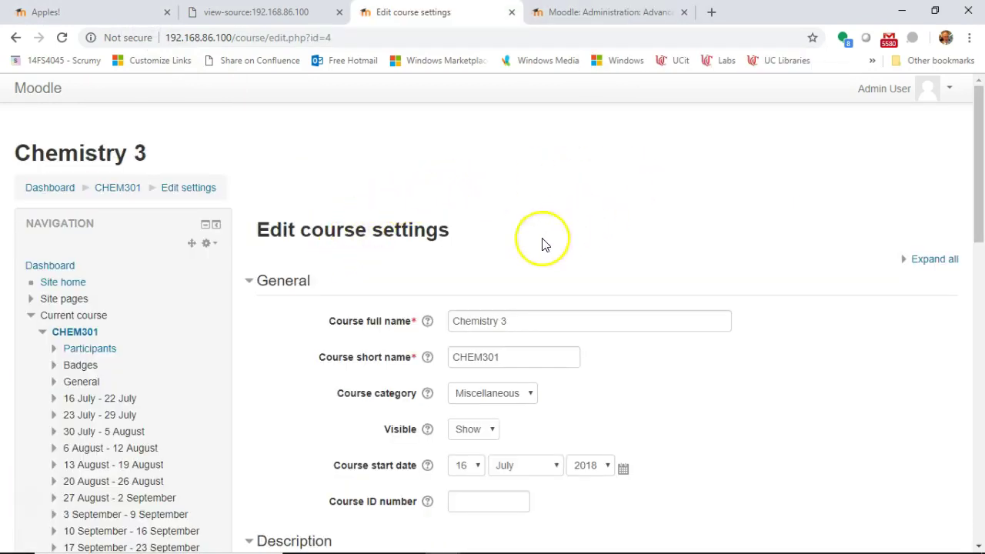
Step: Expand every Chemistry 3 course settings section and search the page for 'comp'
{"action": "scroll", "coordinate": [220, 275], "scroll_direction": "down", "scroll_amount": 5}
{"action": "scroll", "coordinate": [220, 275], "scroll_direction": "down", "scroll_amount": 4}
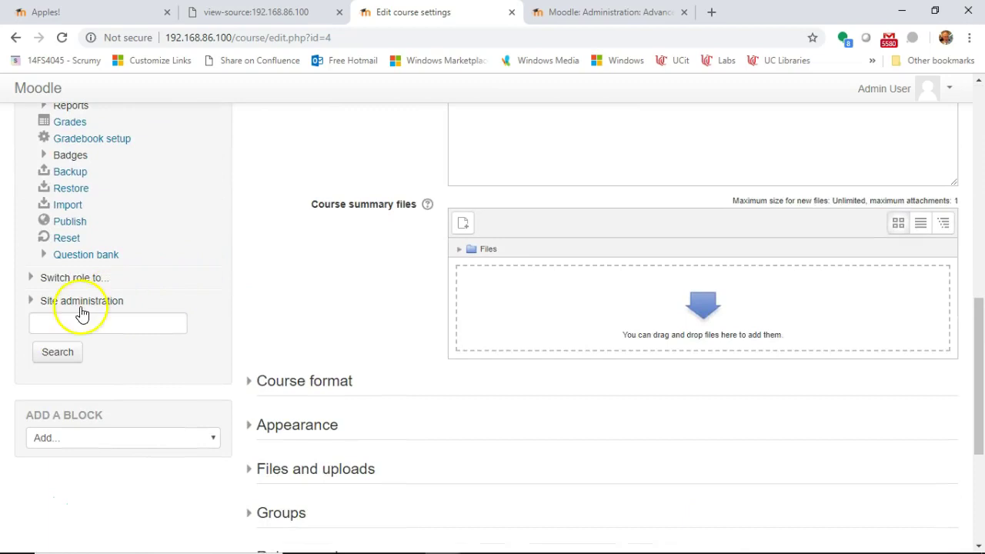
{"action": "scroll", "coordinate": [48, 303], "scroll_direction": "up", "scroll_amount": 2}
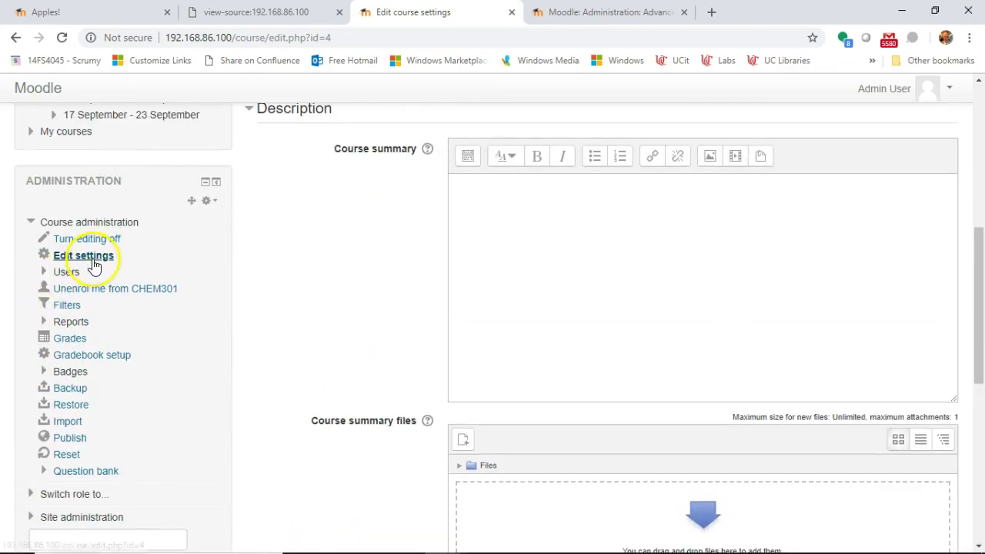
{"action": "scroll", "coordinate": [488, 218], "scroll_direction": "up", "scroll_amount": 6}
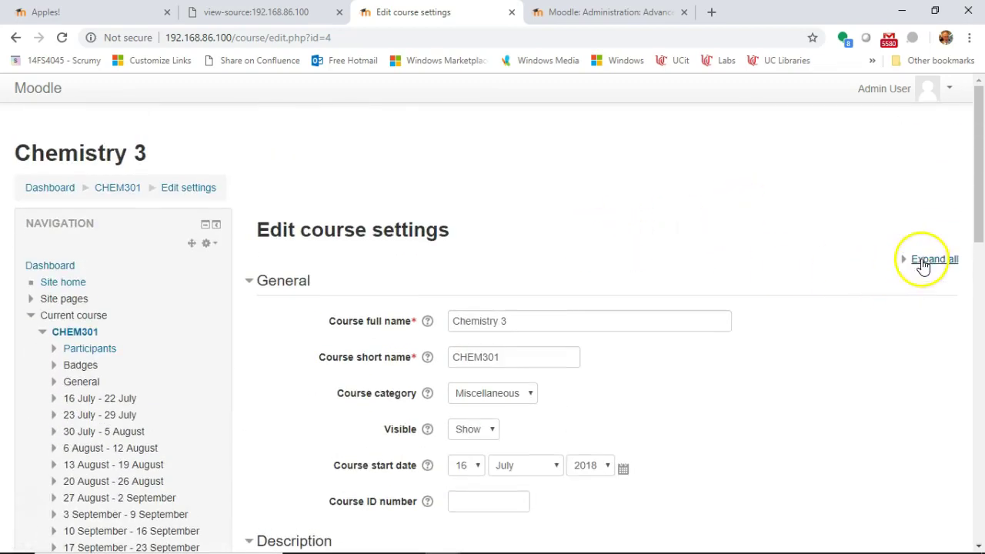
{"action": "left_click", "coordinate": [922, 258]}
{"action": "left_click", "coordinate": [927, 261]}
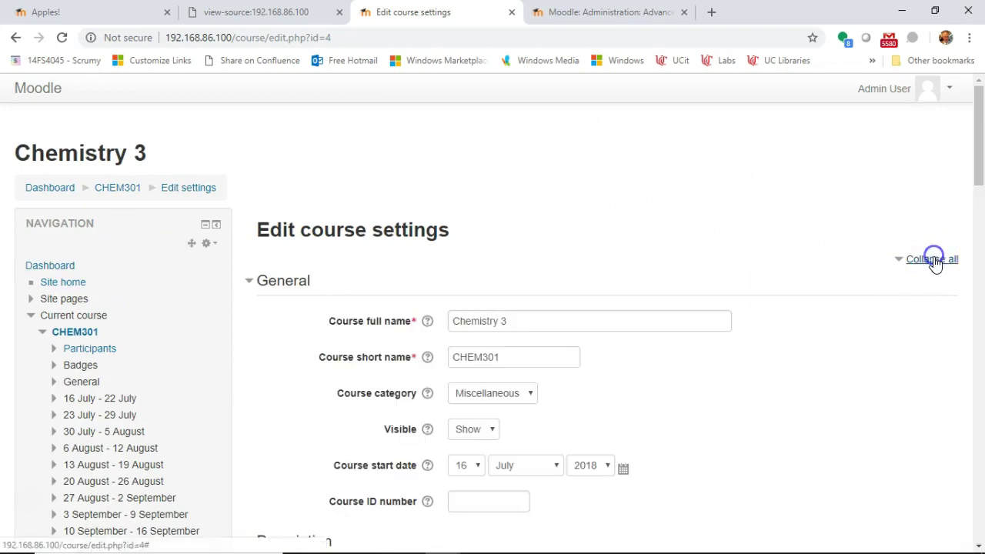
{"action": "key", "text": "ctrl+f"}
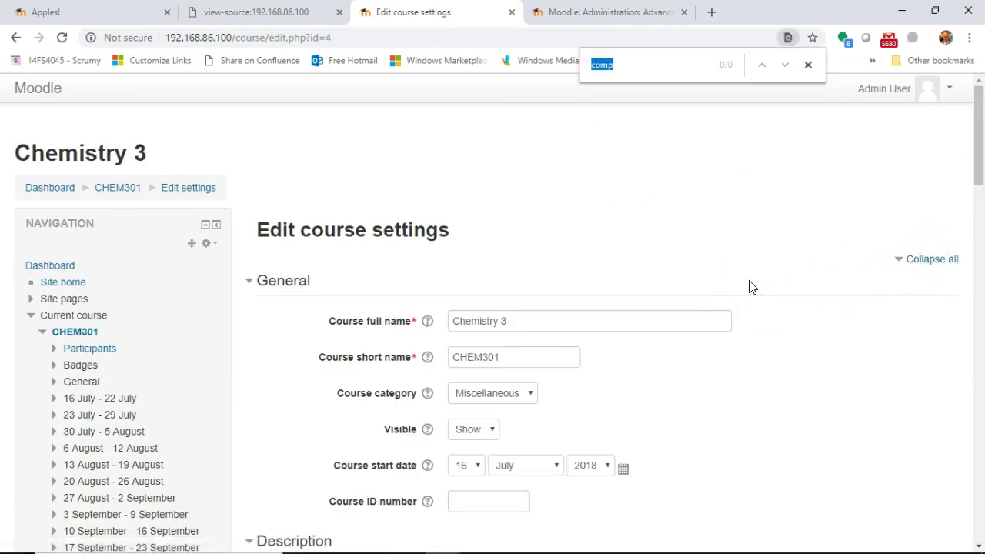
Step: Save the site's Advanced features with completion tracking enabled
{"action": "left_click", "coordinate": [604, 12]}
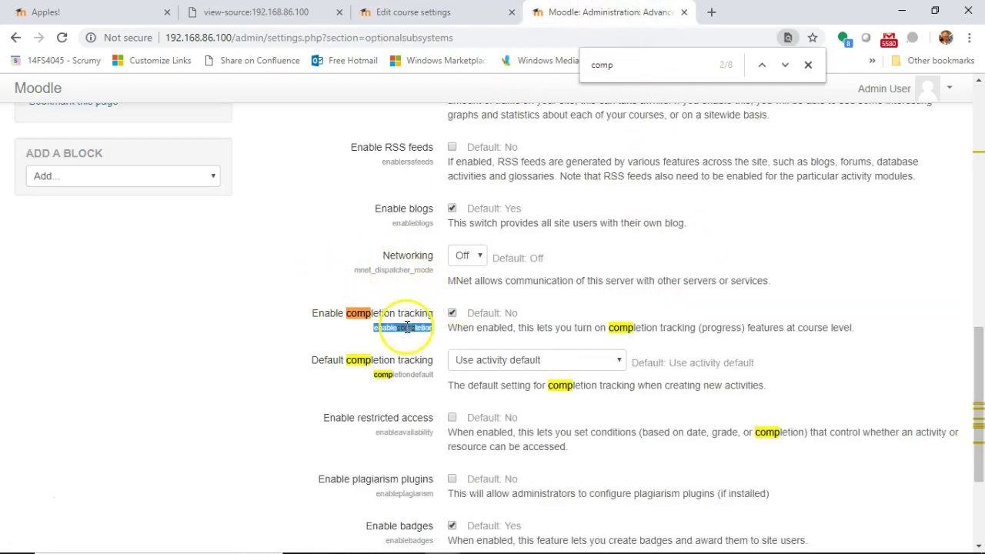
{"action": "scroll", "coordinate": [241, 291], "scroll_direction": "up", "scroll_amount": 2}
{"action": "scroll", "coordinate": [241, 291], "scroll_direction": "up", "scroll_amount": 6}
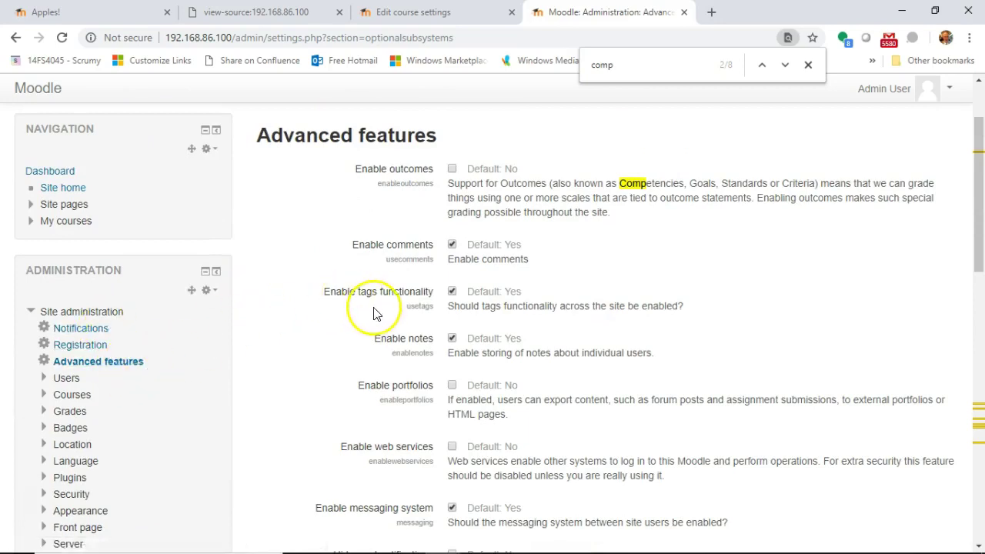
{"action": "scroll", "coordinate": [362, 308], "scroll_direction": "down", "scroll_amount": 5}
{"action": "scroll", "coordinate": [383, 311], "scroll_direction": "down", "scroll_amount": 6}
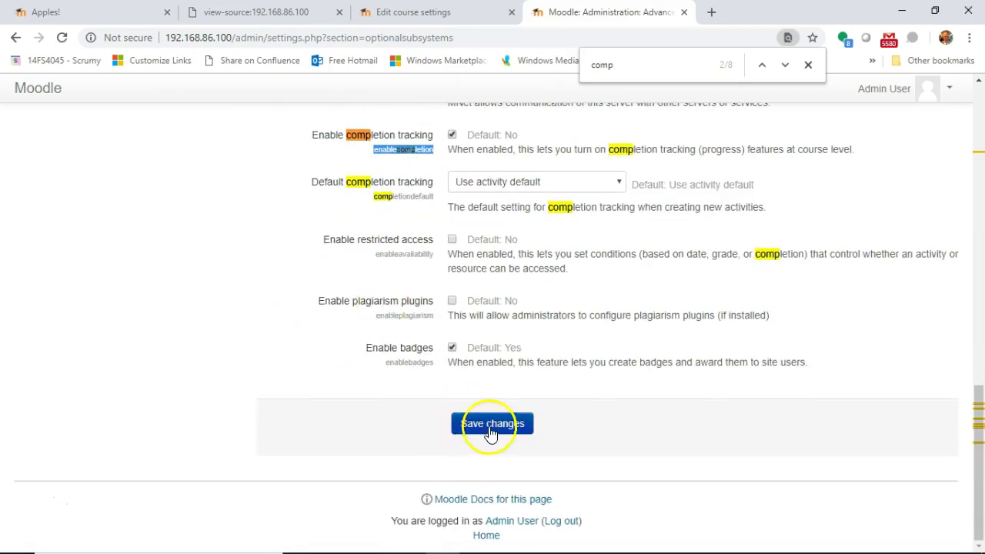
{"action": "left_click", "coordinate": [491, 430]}
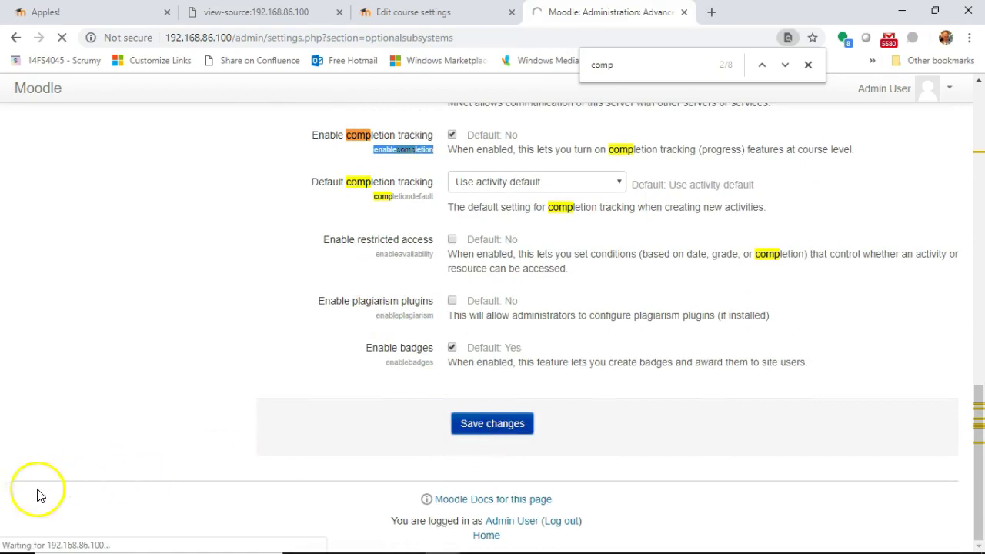
Step: Reload Chemistry 3's settings, set Completion tracking to Yes, and save and display the course
{"action": "key", "text": "ctrl+shift+Tab"}
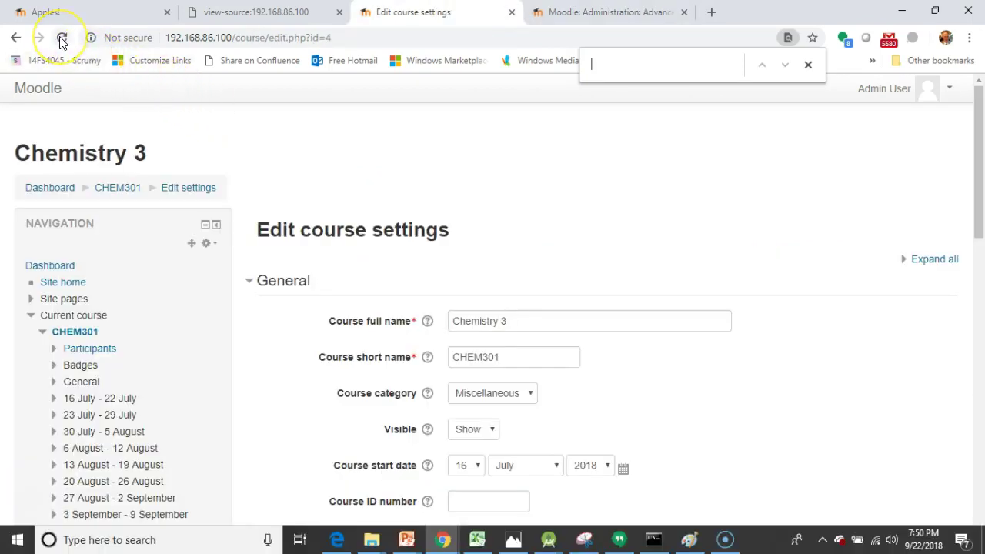
{"action": "left_click", "coordinate": [61, 38]}
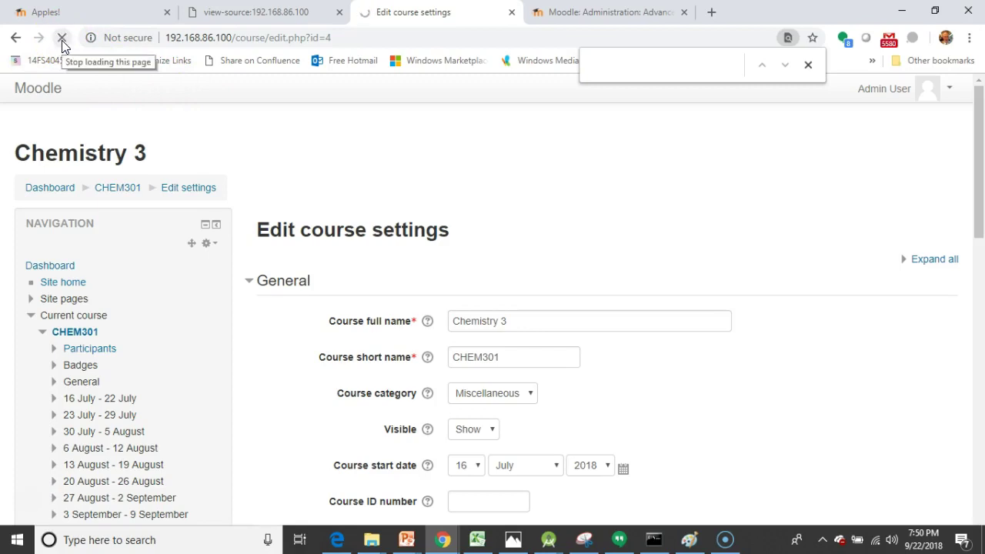
{"action": "left_click", "coordinate": [501, 189]}
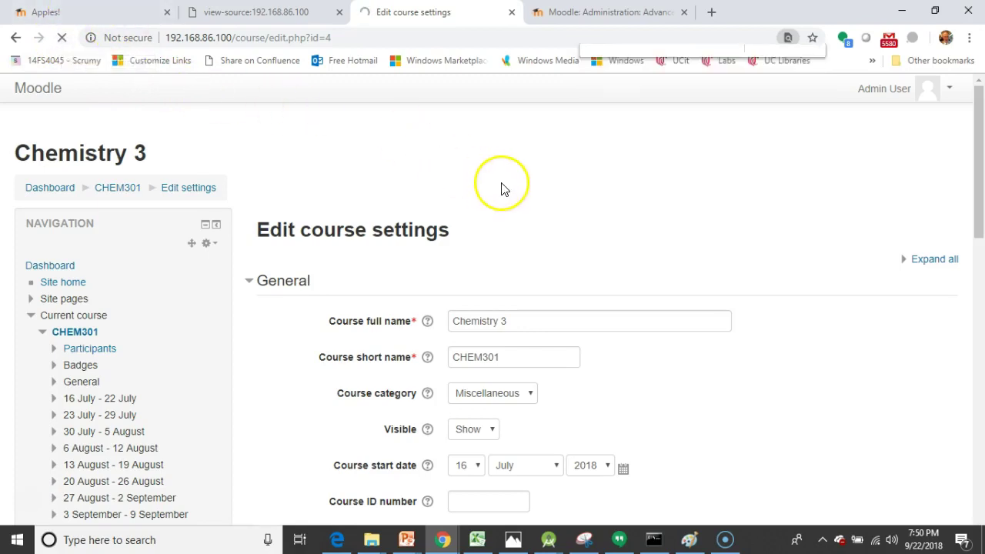
{"action": "scroll", "coordinate": [501, 185], "scroll_direction": "down", "scroll_amount": 12}
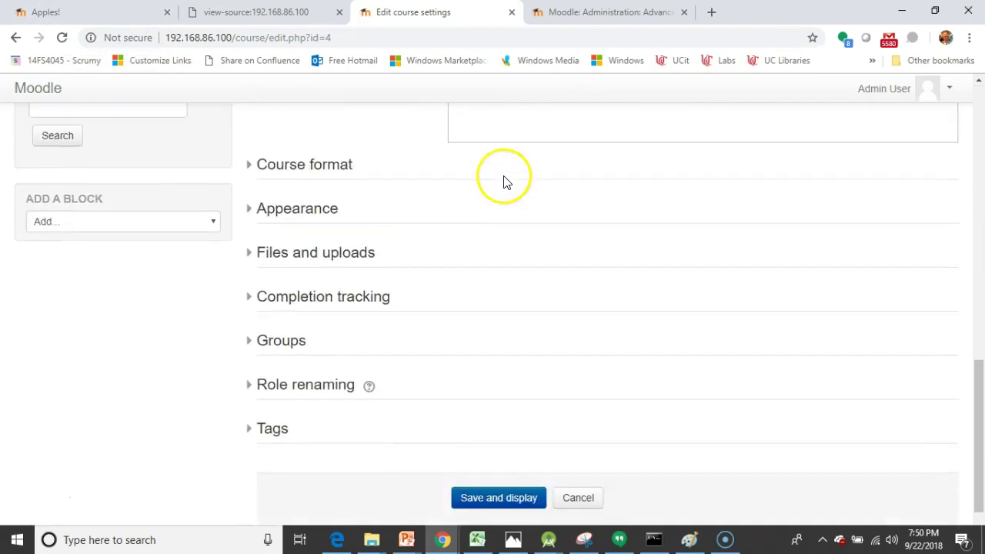
{"action": "left_click", "coordinate": [249, 299]}
{"action": "left_click", "coordinate": [463, 337]}
{"action": "left_click", "coordinate": [470, 344]}
{"action": "left_click", "coordinate": [471, 347]}
{"action": "left_click", "coordinate": [480, 367]}
{"action": "scroll", "coordinate": [582, 372], "scroll_direction": "down", "scroll_amount": 2}
{"action": "left_click", "coordinate": [511, 415]}
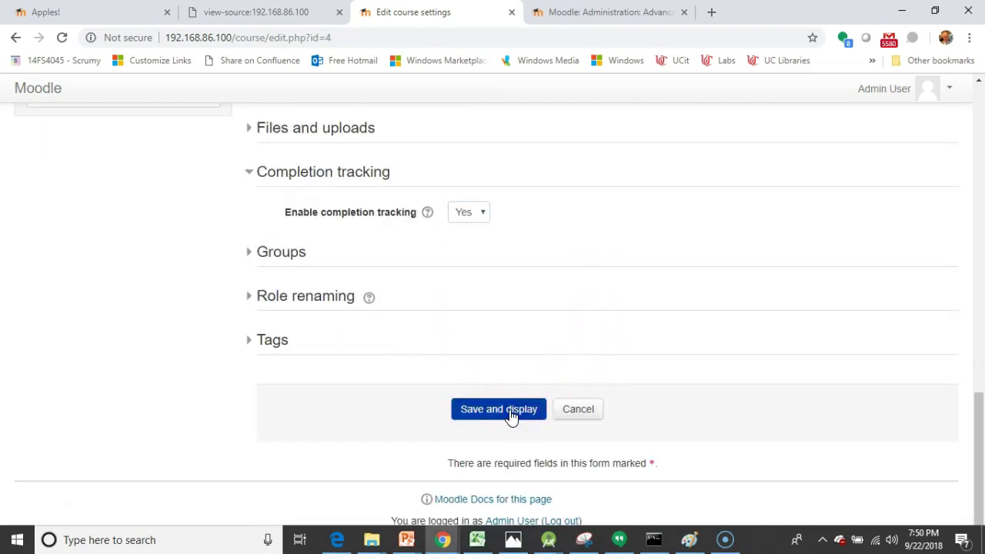
{"action": "left_click", "coordinate": [511, 415]}
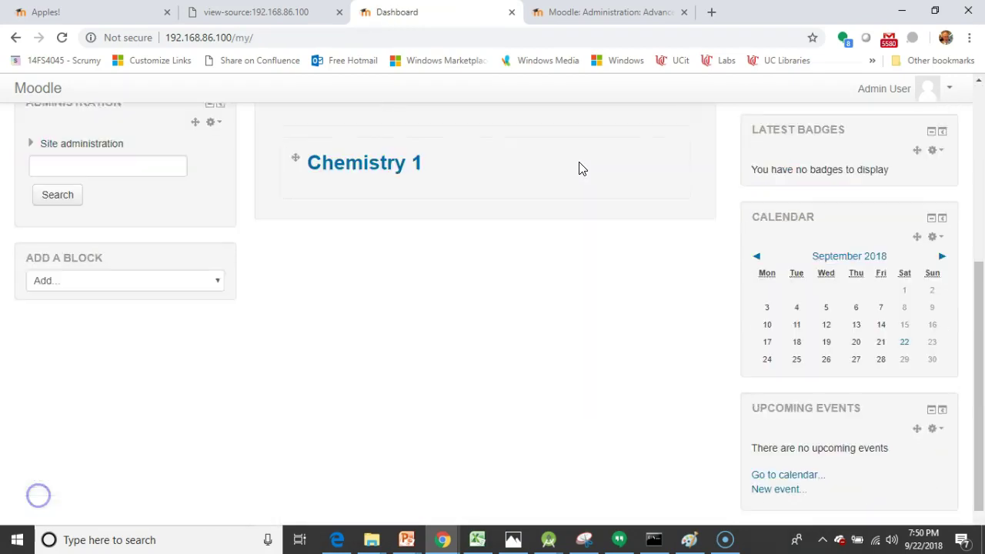
Step: Go to Manage courses and categories and start creating a new course
{"action": "scroll", "coordinate": [574, 171], "scroll_direction": "down", "scroll_amount": 1}
{"action": "scroll", "coordinate": [574, 174], "scroll_direction": "up", "scroll_amount": 3}
{"action": "scroll", "coordinate": [571, 173], "scroll_direction": "up", "scroll_amount": 3}
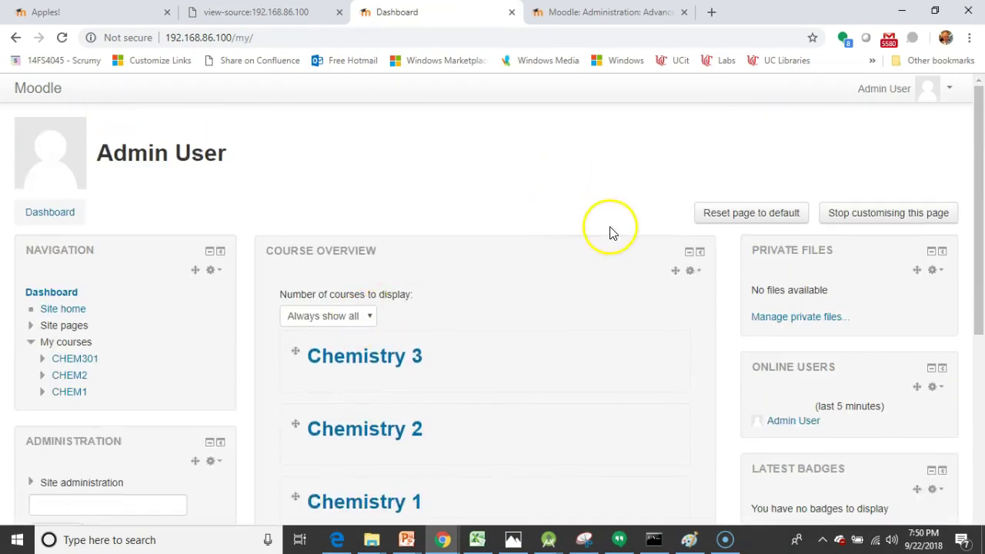
{"action": "scroll", "coordinate": [114, 385], "scroll_direction": "down", "scroll_amount": 2}
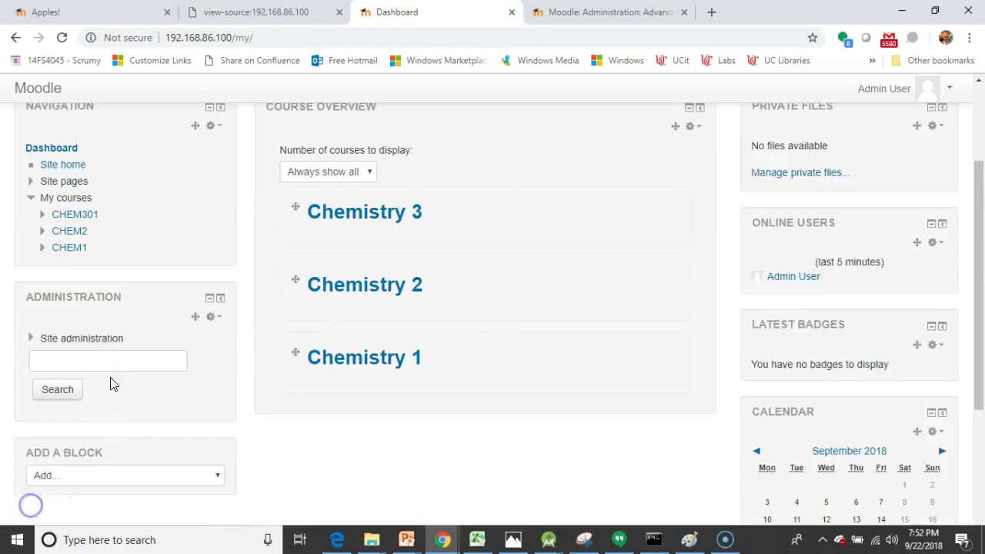
{"action": "left_click", "coordinate": [38, 339]}
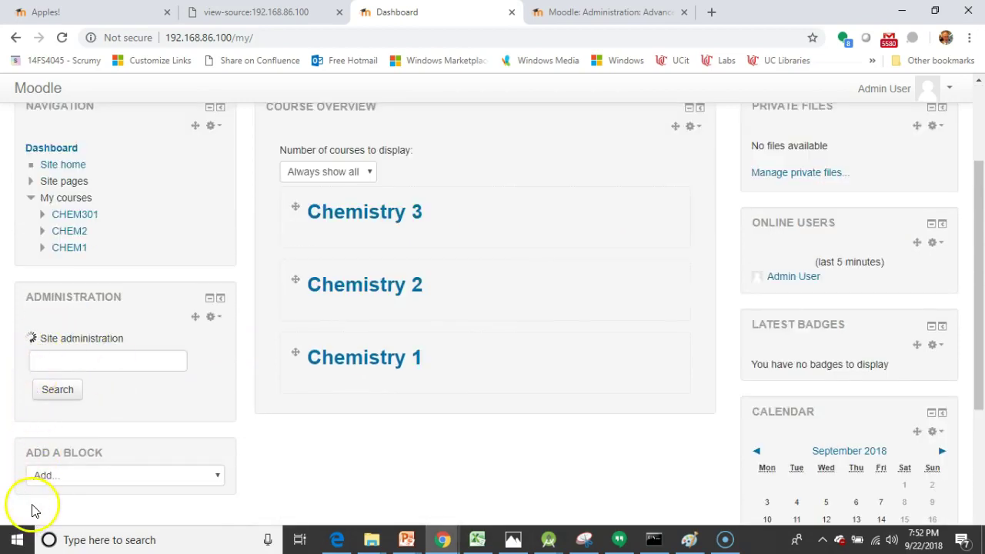
{"action": "left_click", "coordinate": [44, 422]}
{"action": "scroll", "coordinate": [44, 423], "scroll_direction": "down", "scroll_amount": 2}
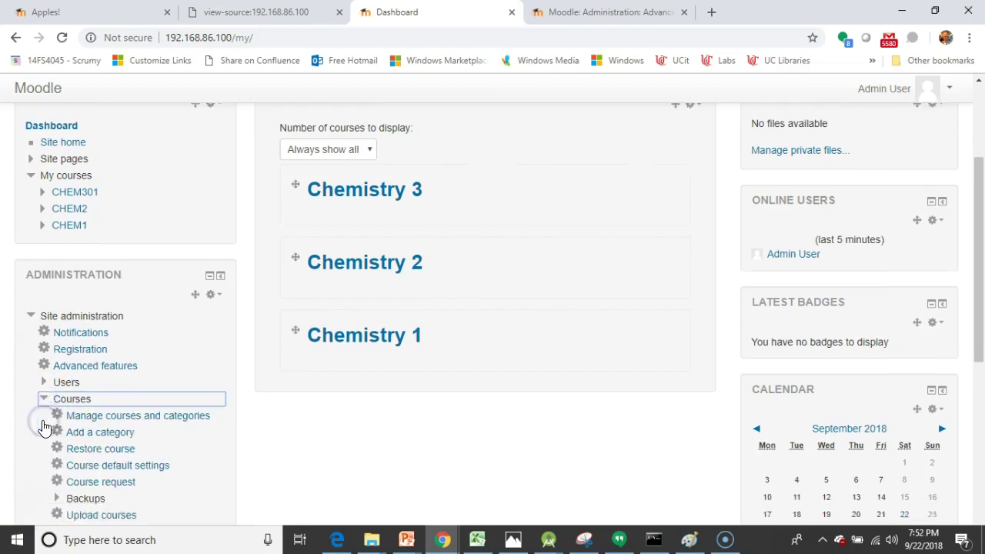
{"action": "left_click", "coordinate": [107, 298]}
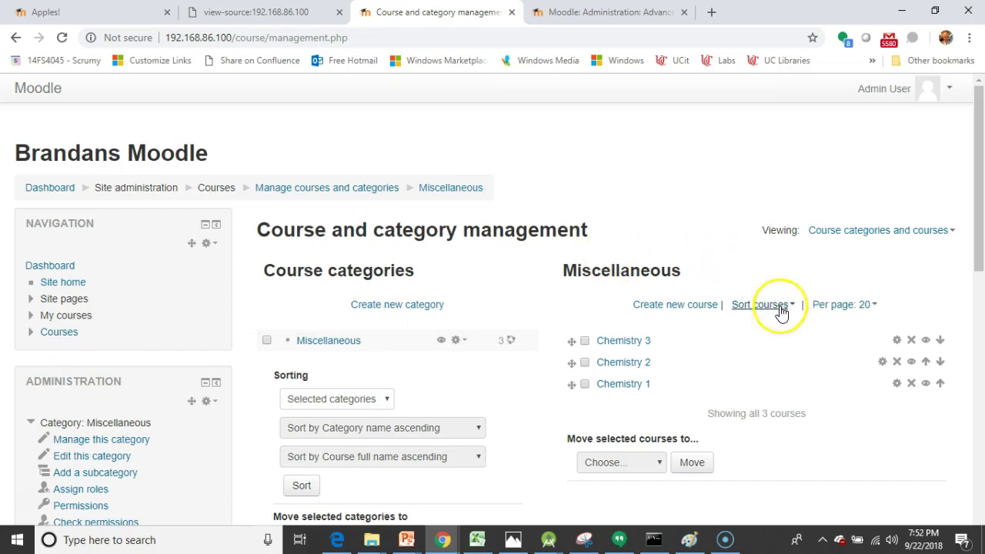
{"action": "left_click", "coordinate": [687, 306]}
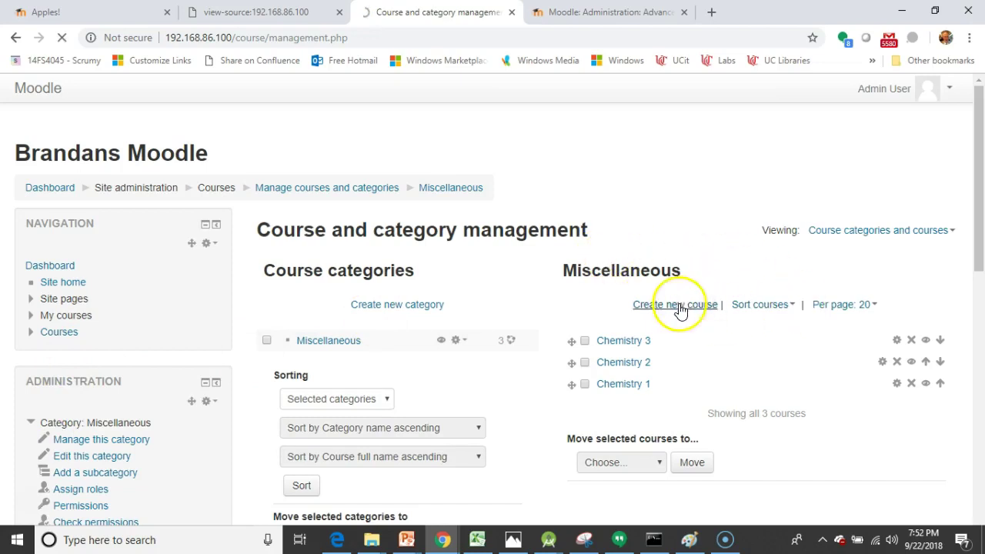
Step: Name the course Moodle 101 with short name MDL101 and choose Topics format
{"action": "left_click", "coordinate": [499, 324]}
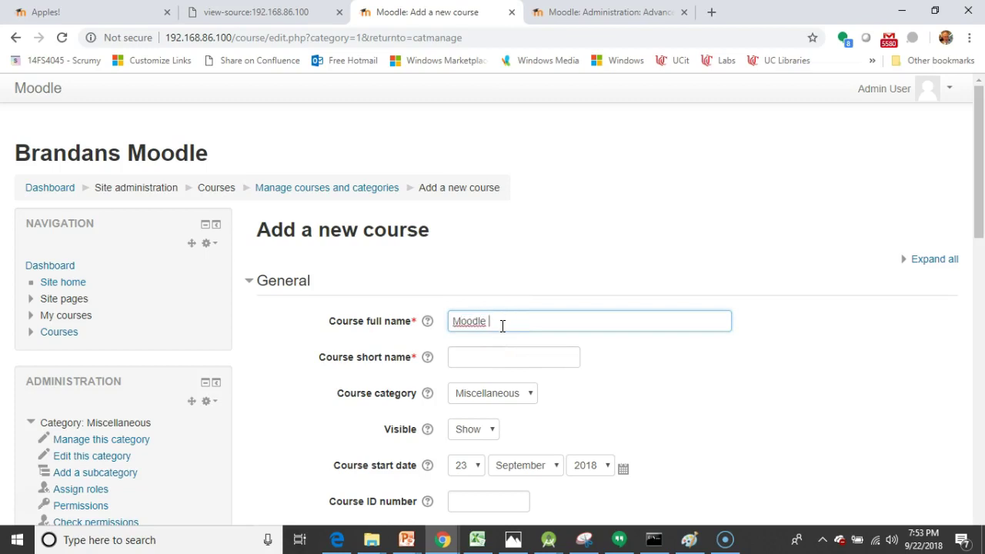
{"action": "key", "text": "Tab"}
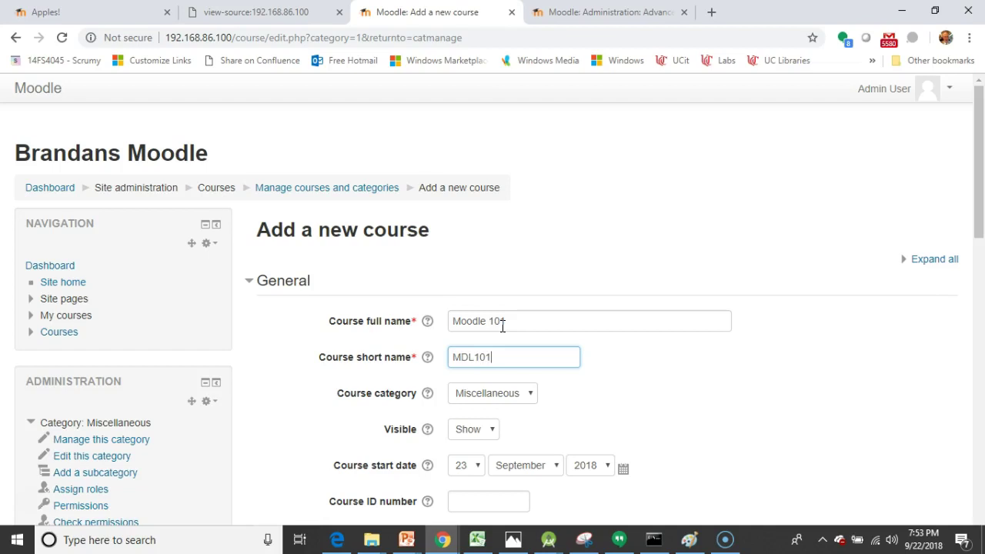
{"action": "scroll", "coordinate": [803, 367], "scroll_direction": "down", "scroll_amount": 7}
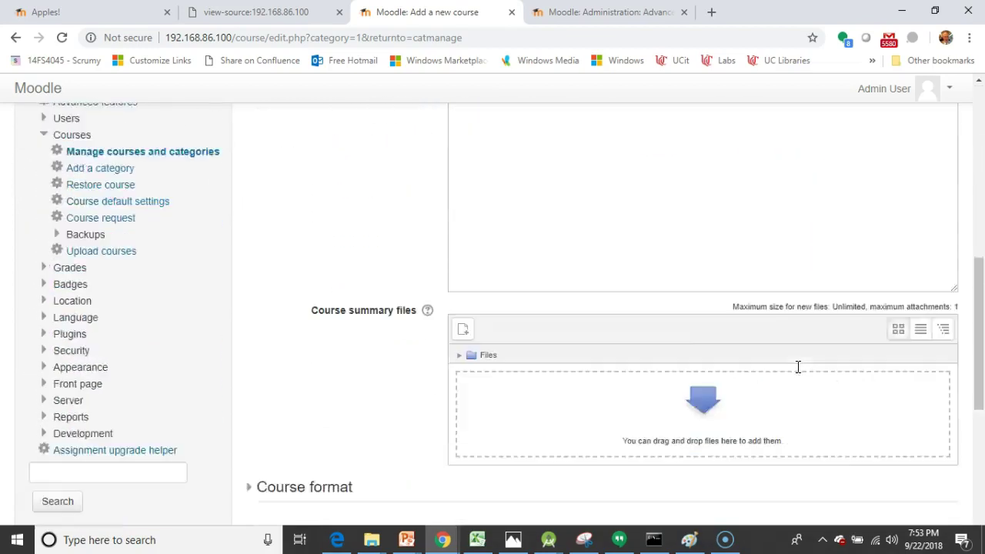
{"action": "scroll", "coordinate": [798, 367], "scroll_direction": "down", "scroll_amount": 2}
{"action": "left_click", "coordinate": [249, 314]}
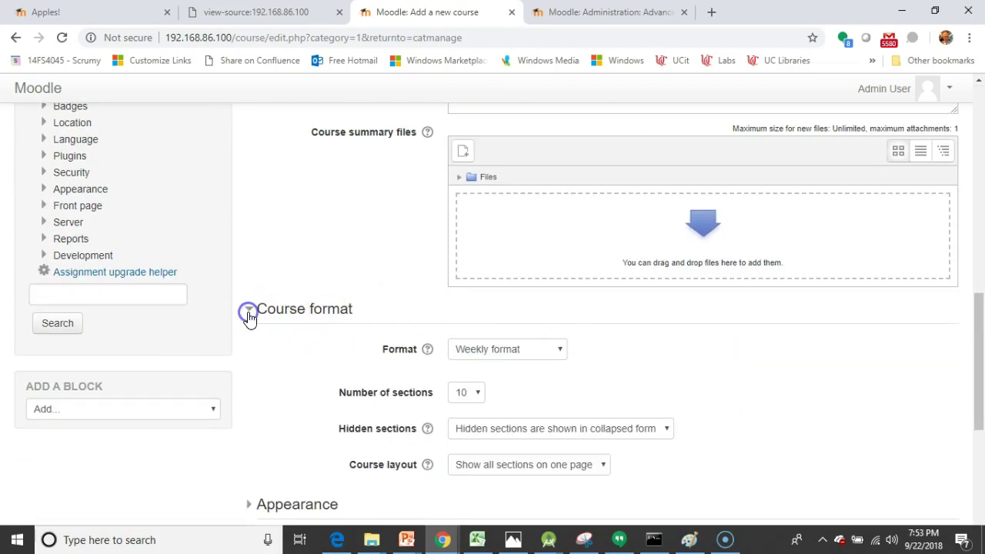
{"action": "scroll", "coordinate": [323, 304], "scroll_direction": "down", "scroll_amount": 2}
{"action": "left_click", "coordinate": [512, 205]}
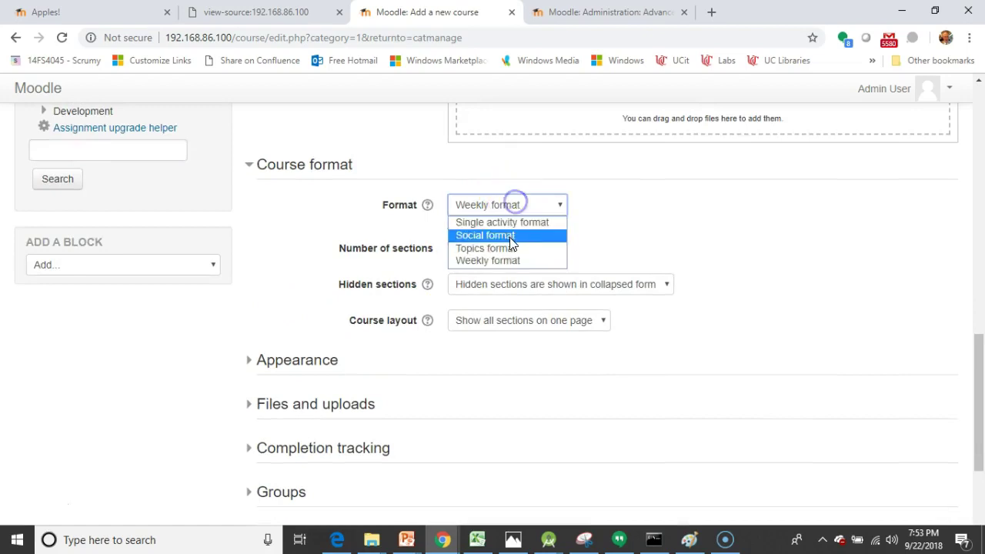
{"action": "left_click", "coordinate": [248, 362]}
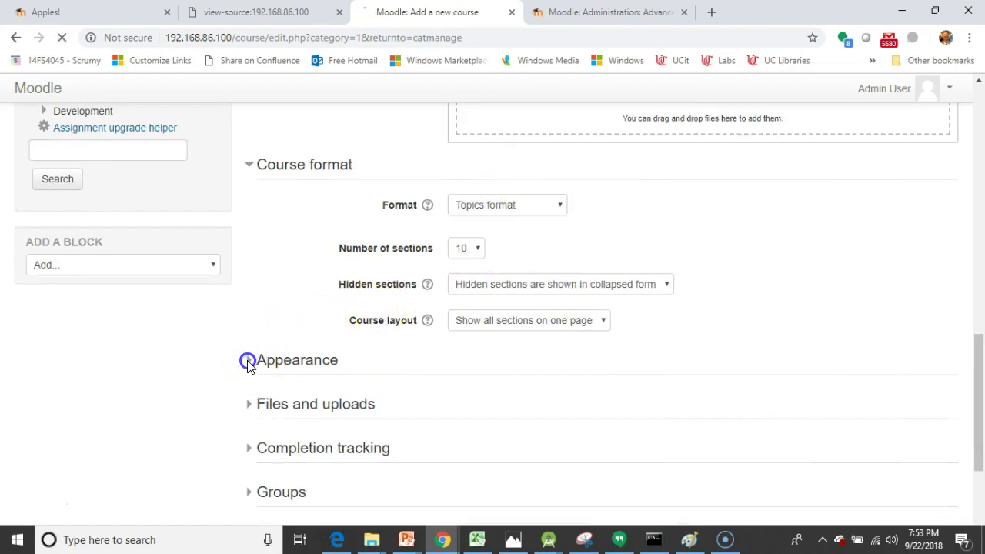
Step: Set Enable completion tracking to Yes for the new course
{"action": "left_click", "coordinate": [248, 210]}
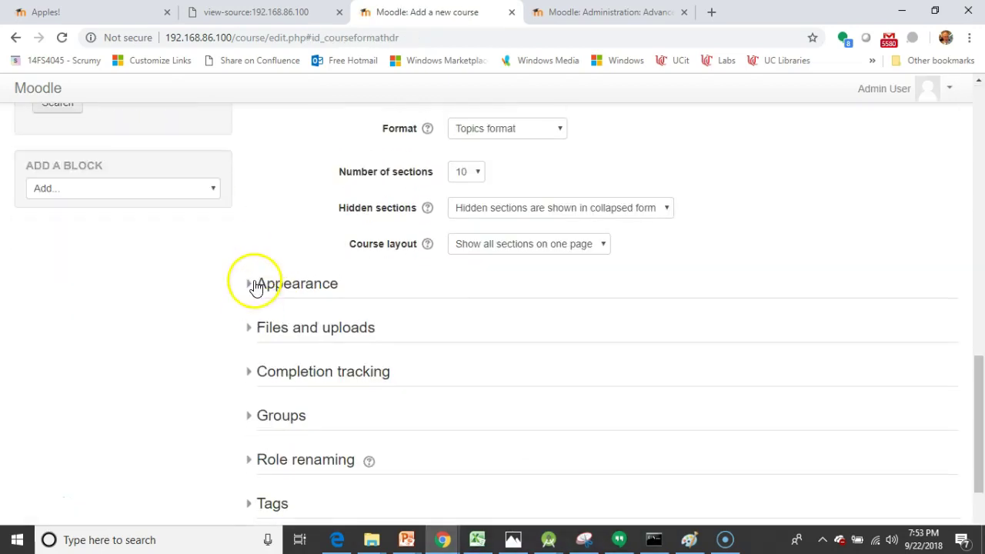
{"action": "left_click", "coordinate": [256, 284]}
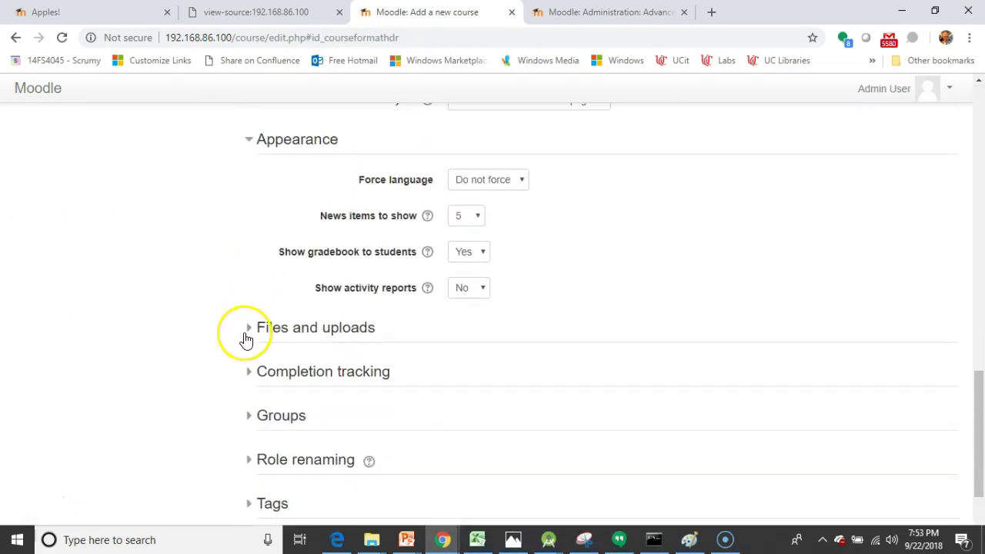
{"action": "left_click", "coordinate": [248, 373]}
{"action": "scroll", "coordinate": [249, 374], "scroll_direction": "down", "scroll_amount": 2}
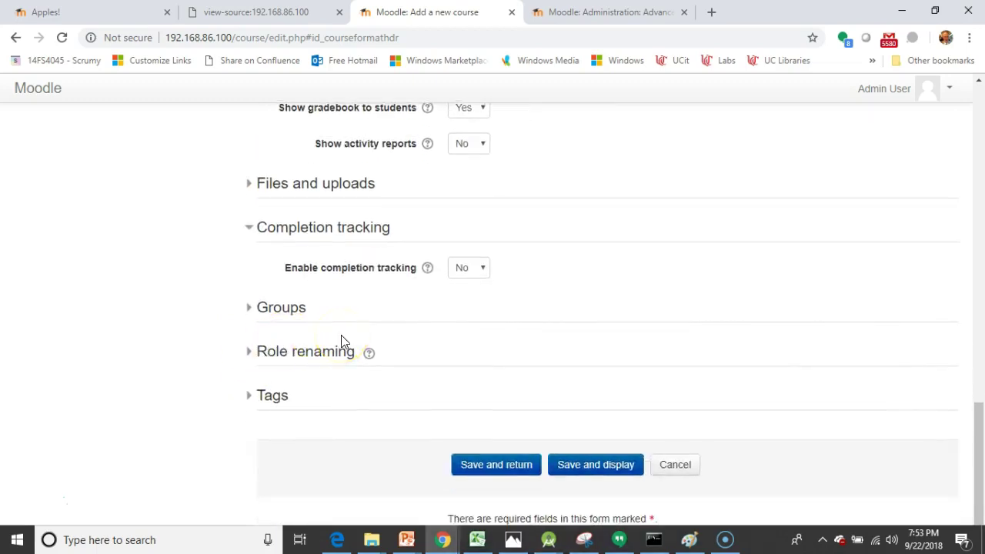
{"action": "left_click", "coordinate": [479, 267]}
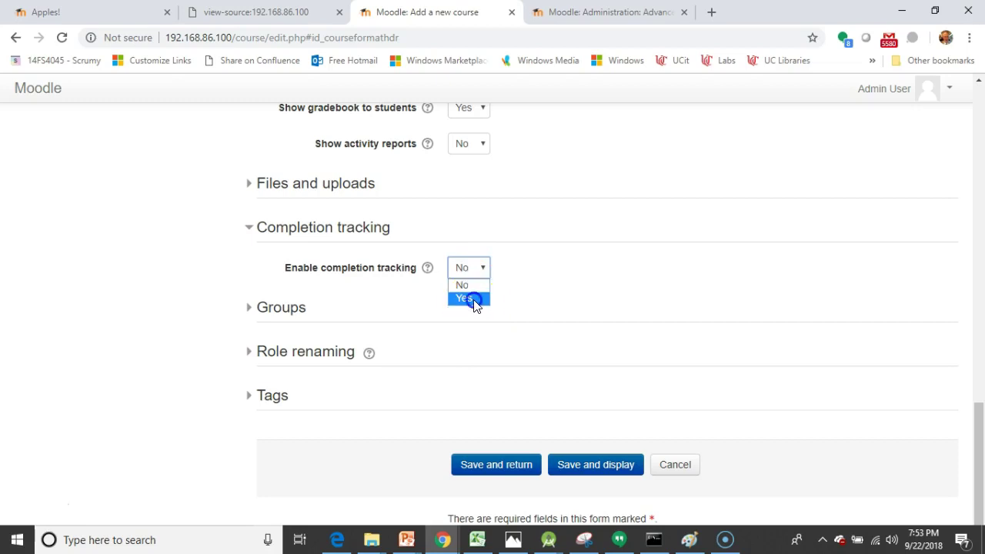
{"action": "left_click", "coordinate": [468, 298]}
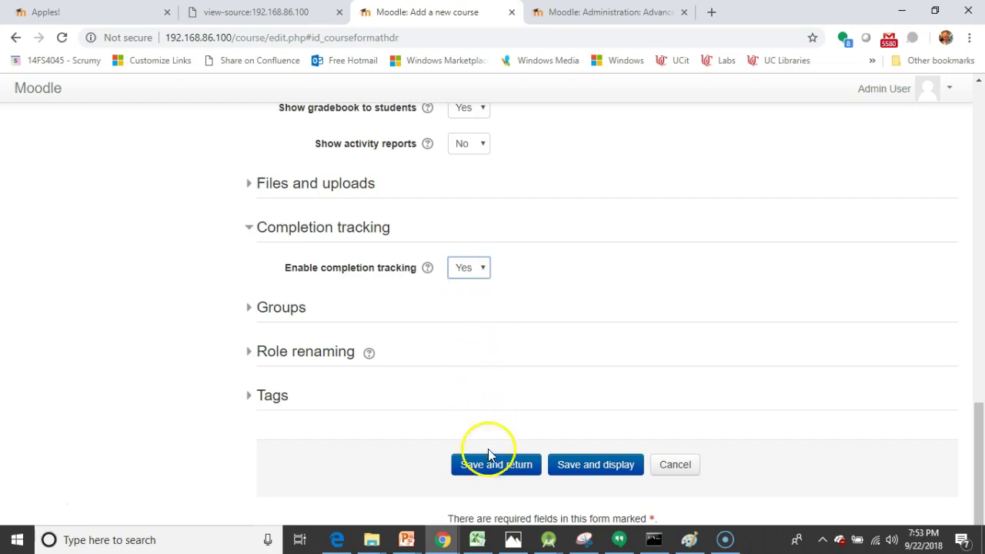
Step: Save Moodle 101 and move to its course content with the empty Topic sections
{"action": "left_click", "coordinate": [569, 466]}
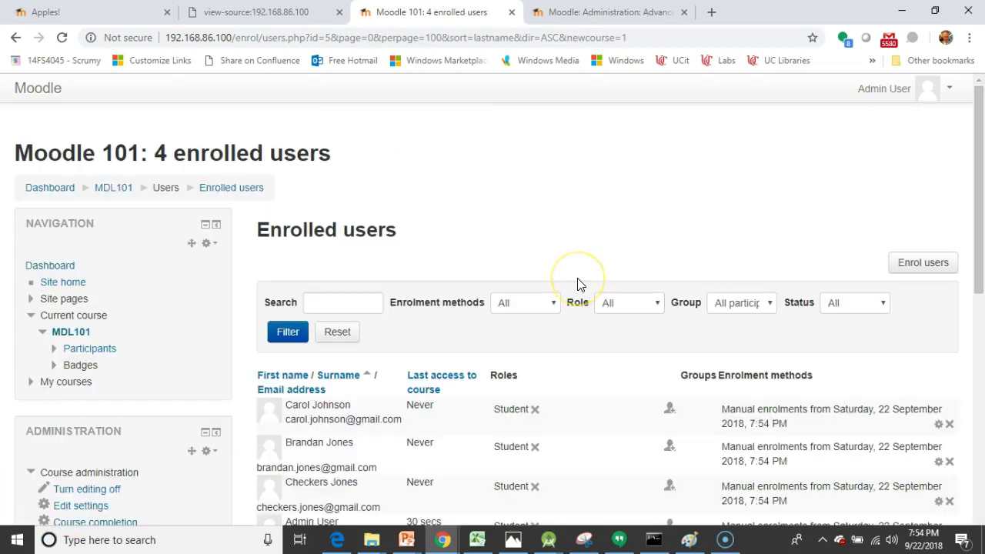
{"action": "scroll", "coordinate": [593, 281], "scroll_direction": "down", "scroll_amount": 10}
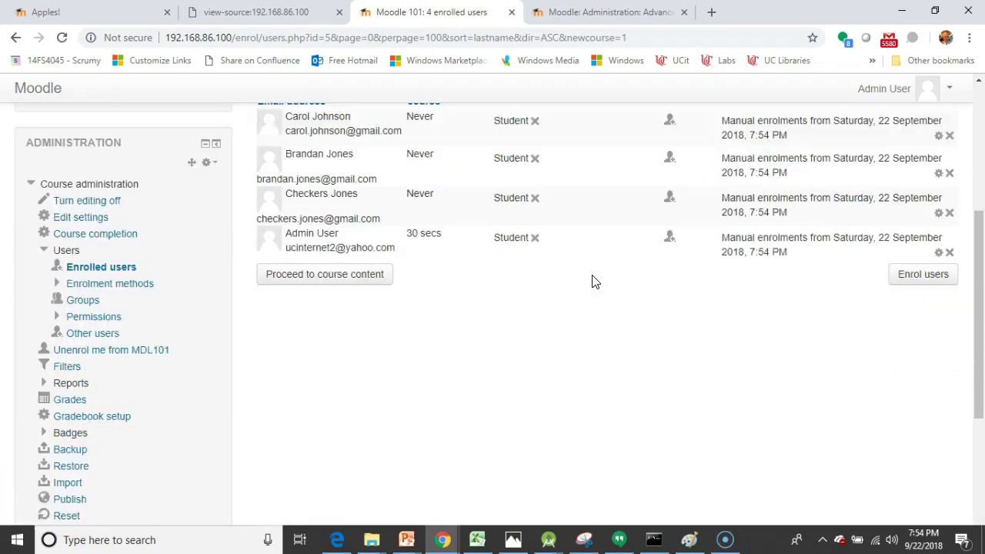
{"action": "scroll", "coordinate": [592, 281], "scroll_direction": "up", "scroll_amount": 9}
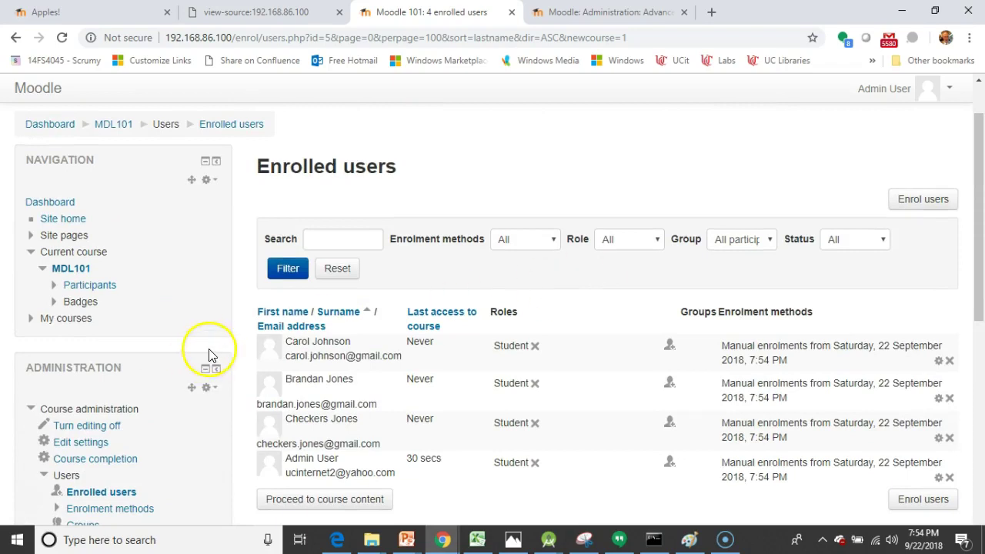
{"action": "scroll", "coordinate": [24, 504], "scroll_direction": "down", "scroll_amount": 1}
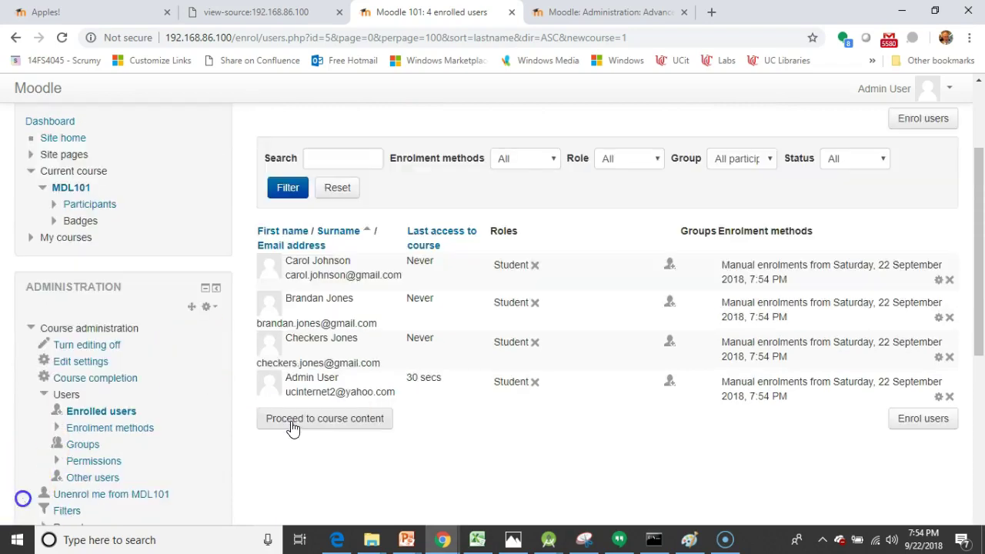
{"action": "left_click", "coordinate": [293, 426]}
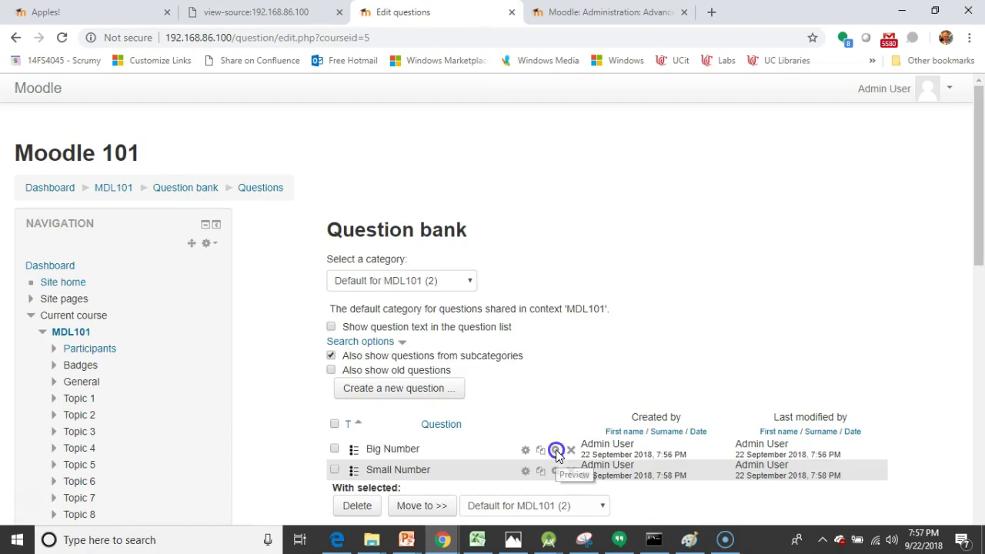
Step: Preview the Big Number and Small Number questions, closing each preview
{"action": "left_click", "coordinate": [556, 451]}
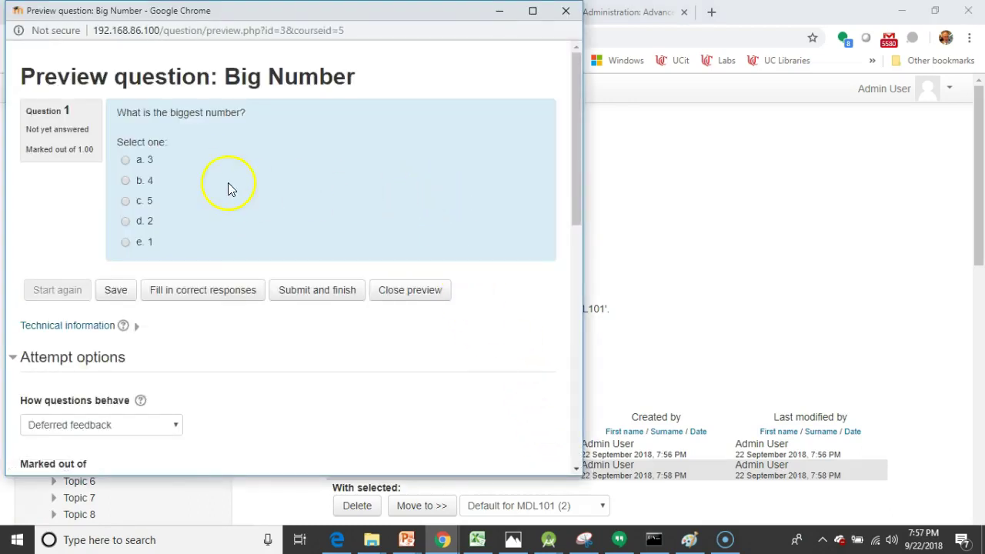
{"action": "left_click", "coordinate": [570, 11]}
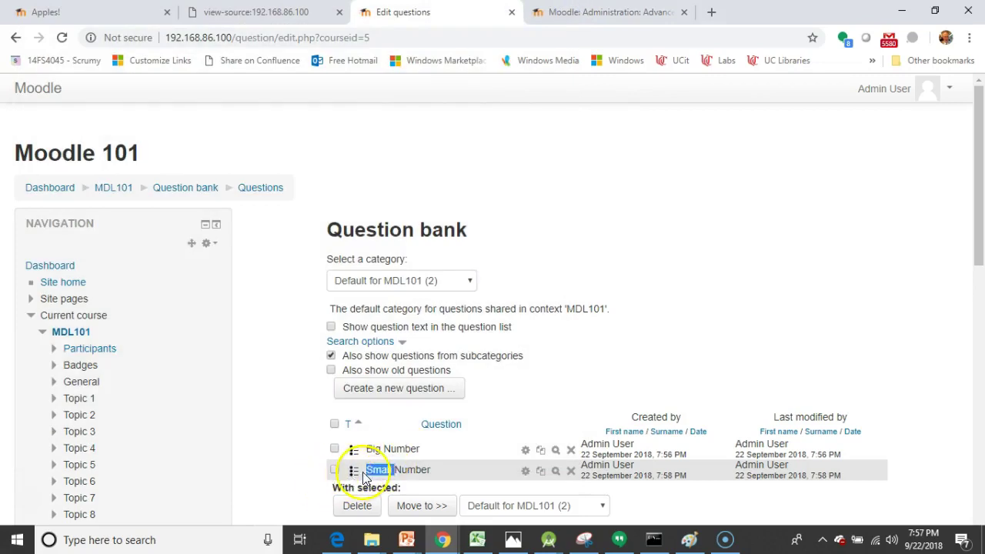
{"action": "left_click", "coordinate": [556, 471]}
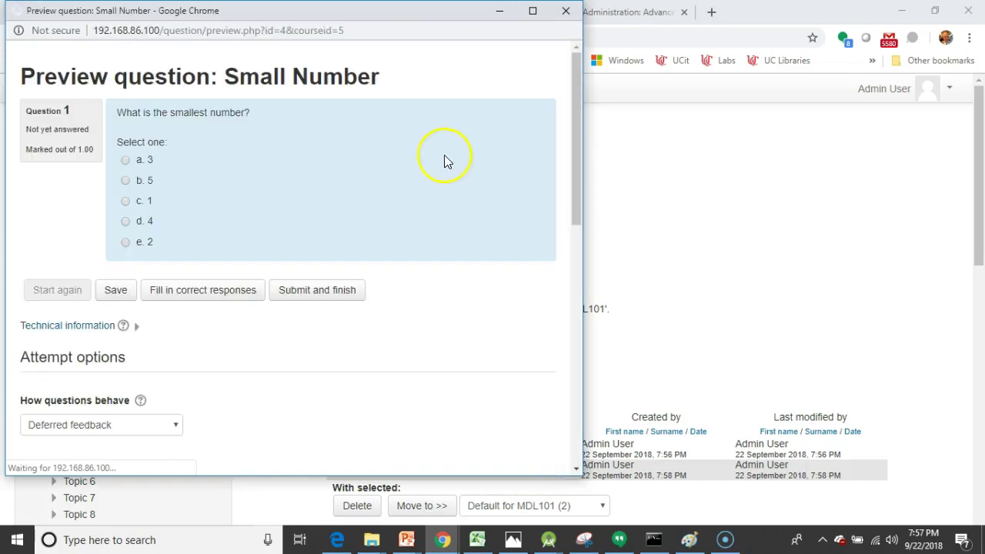
{"action": "left_click", "coordinate": [566, 11]}
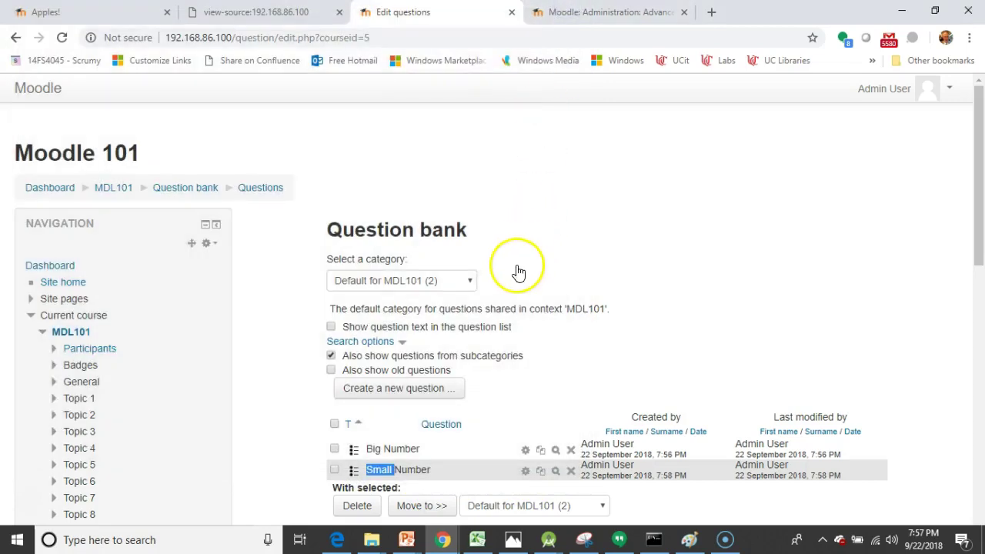
Step: Navigate back to the MDL101 course page
{"action": "left_click", "coordinate": [89, 336]}
{"action": "left_click", "coordinate": [88, 335]}
{"action": "left_click", "coordinate": [77, 334]}
{"action": "left_click", "coordinate": [115, 196]}
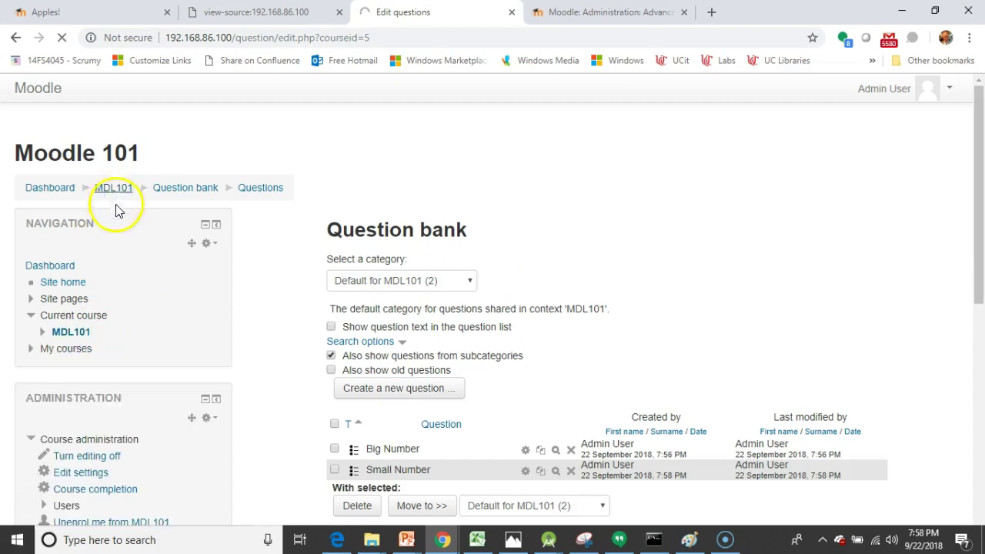
Step: Add a quiz named 'Numbers' with the description 'Quiz about numbers'
{"action": "left_click", "coordinate": [620, 285]}
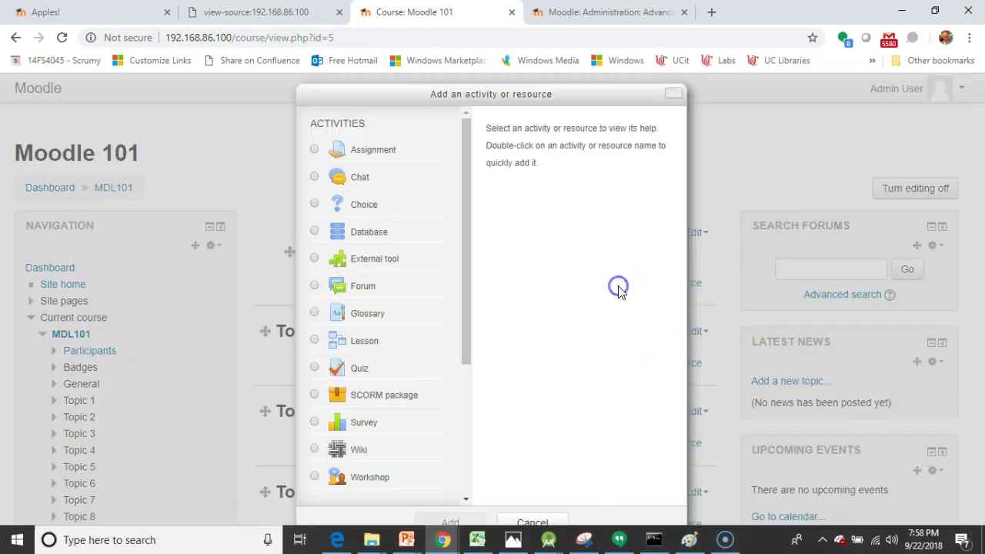
{"action": "double_click", "coordinate": [359, 370]}
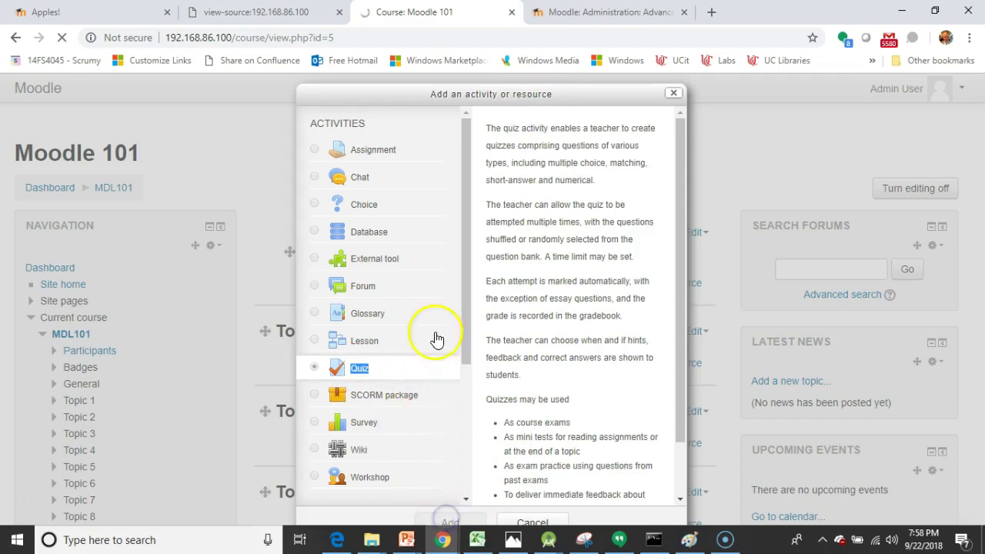
{"action": "left_click_drag", "start_coordinate": [467, 315], "coordinate": [462, 479]}
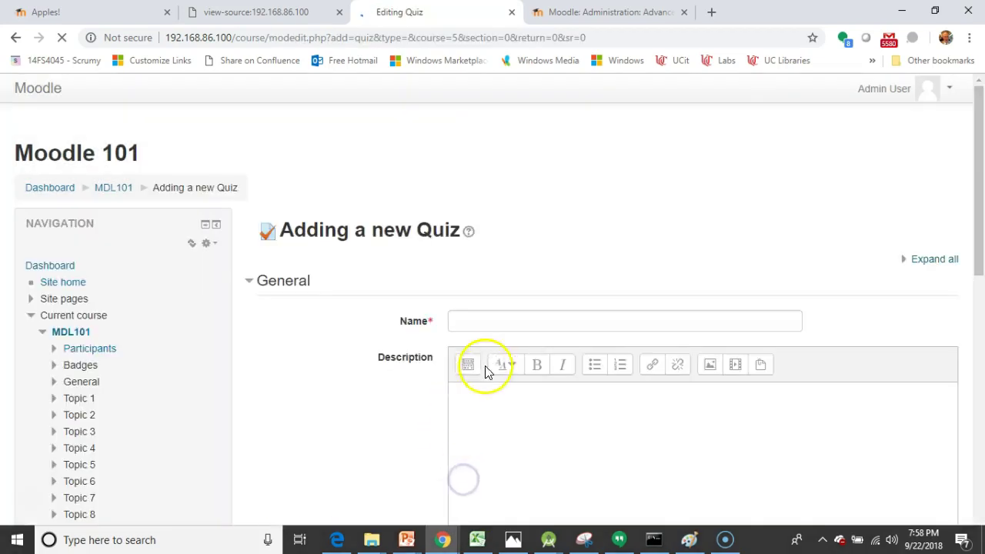
{"action": "scroll", "coordinate": [489, 323], "scroll_direction": "down", "scroll_amount": 2}
{"action": "left_click", "coordinate": [500, 184]}
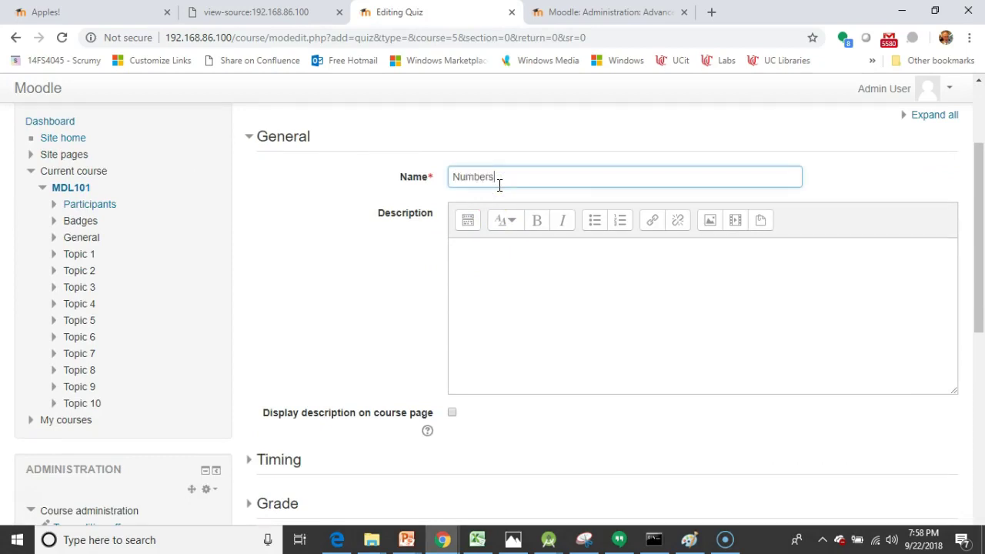
{"action": "left_click", "coordinate": [551, 323]}
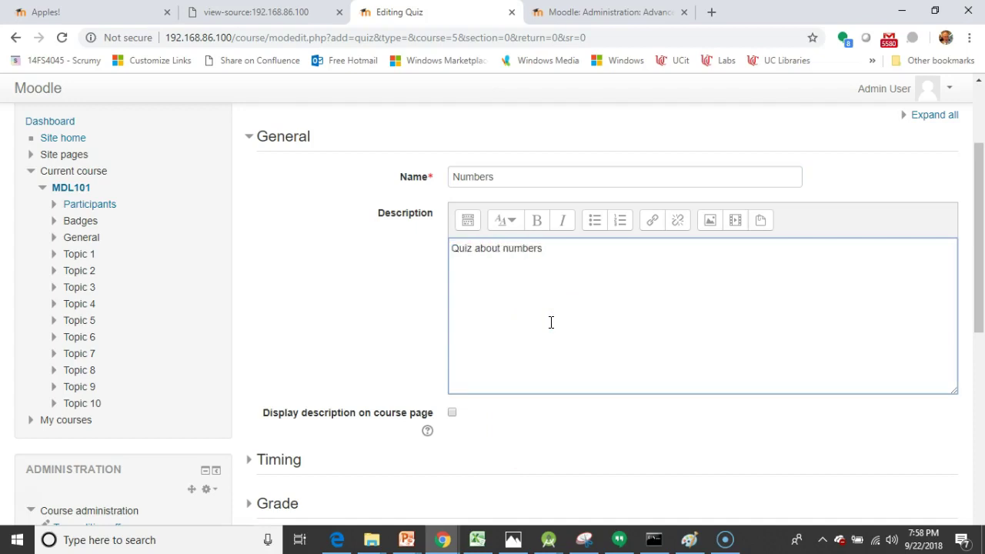
{"action": "scroll", "coordinate": [473, 414], "scroll_direction": "down", "scroll_amount": 4}
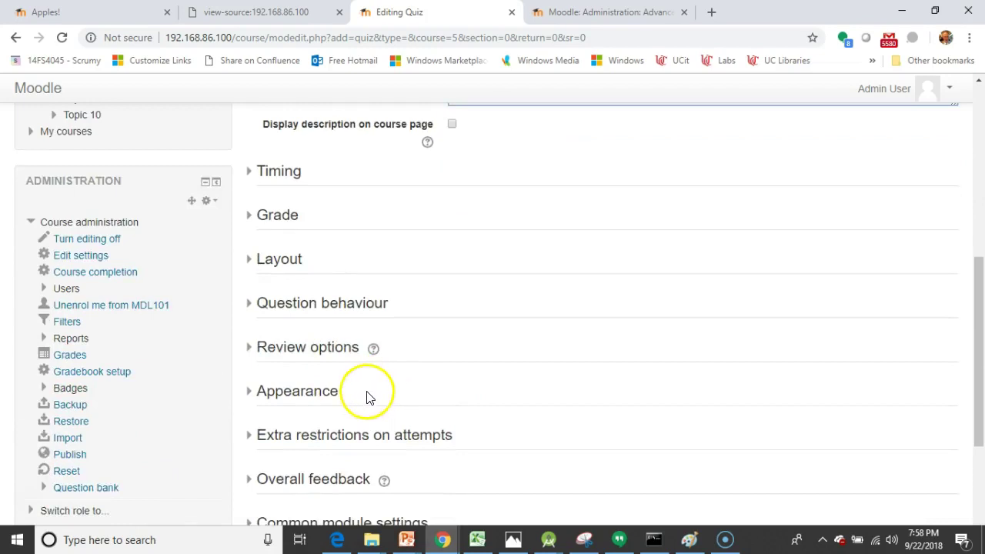
Step: Expand the Numbers quiz's Grade section and enter 4.00 as the grade to pass
{"action": "scroll", "coordinate": [367, 394], "scroll_direction": "up", "scroll_amount": 1}
{"action": "left_click", "coordinate": [254, 219]}
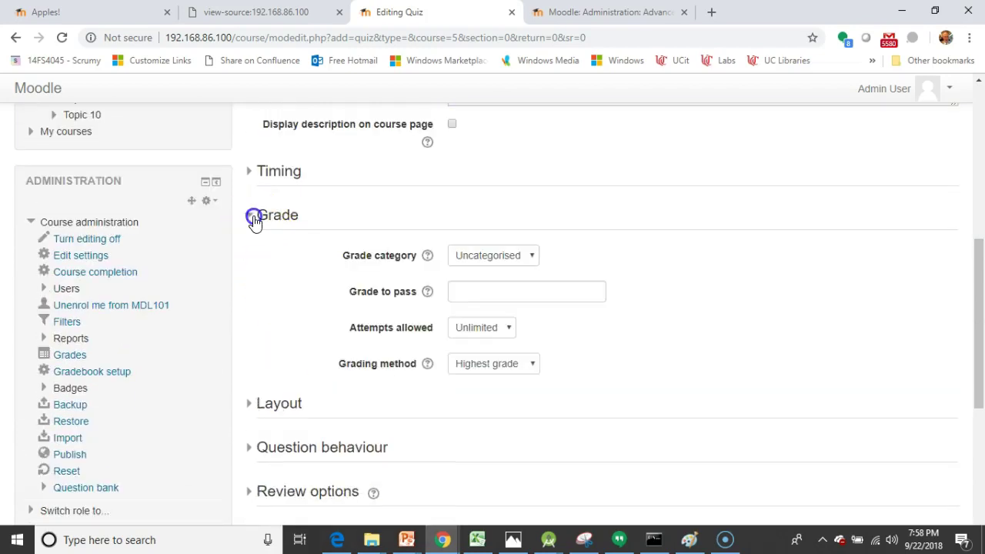
{"action": "left_click", "coordinate": [471, 292]}
{"action": "scroll", "coordinate": [475, 301], "scroll_direction": "up", "scroll_amount": 5}
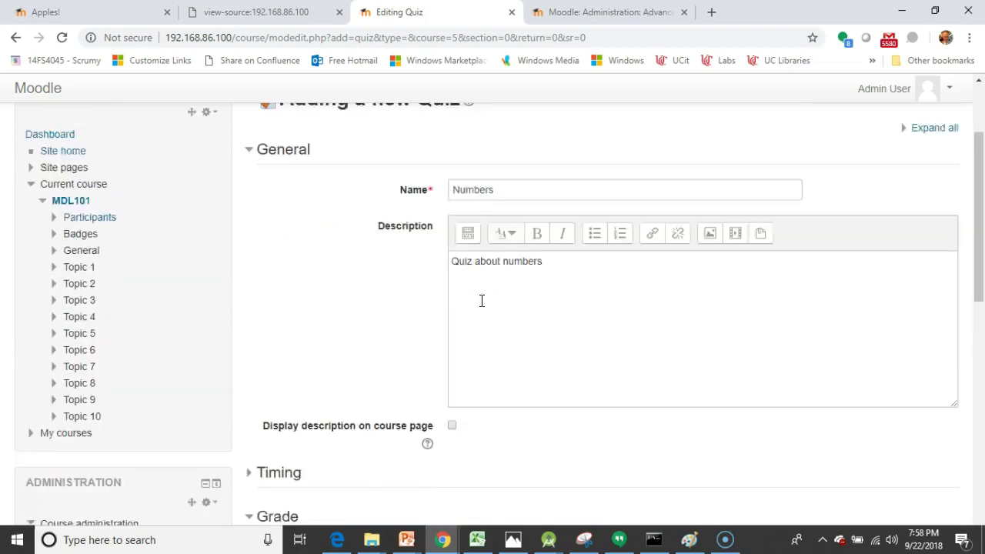
{"action": "scroll", "coordinate": [481, 303], "scroll_direction": "down", "scroll_amount": 3}
{"action": "scroll", "coordinate": [482, 304], "scroll_direction": "down", "scroll_amount": 2}
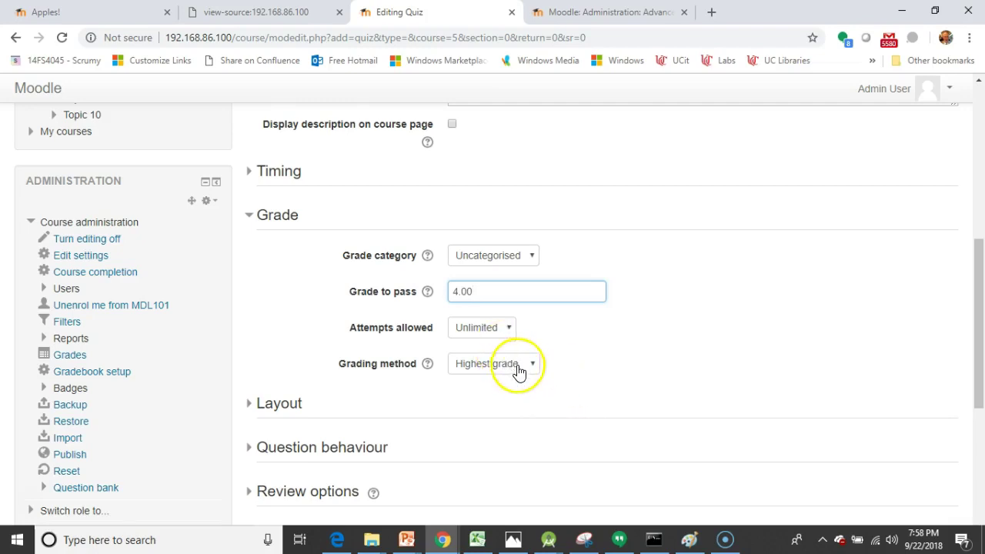
{"action": "scroll", "coordinate": [521, 373], "scroll_direction": "down", "scroll_amount": 4}
{"action": "scroll", "coordinate": [462, 360], "scroll_direction": "down", "scroll_amount": 1}
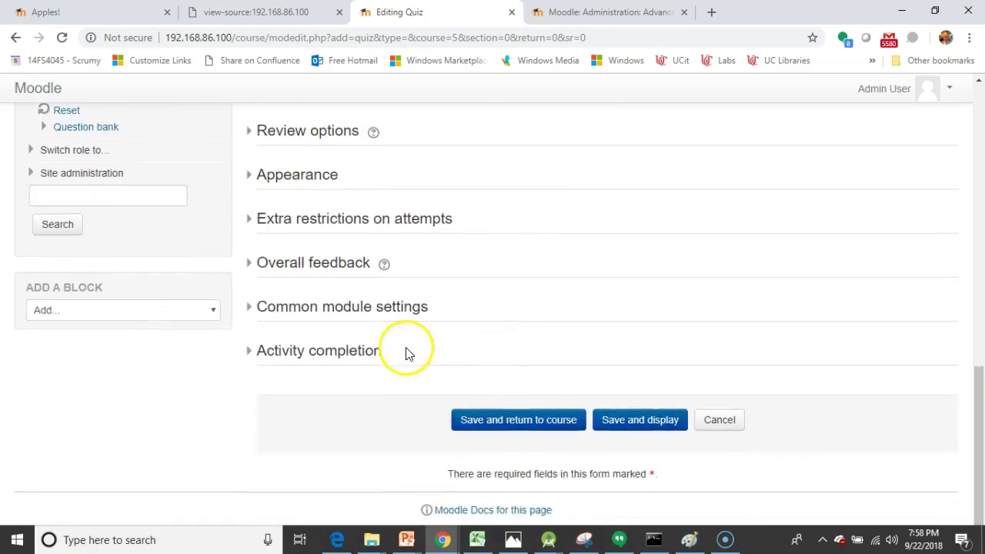
Step: Expand the quiz's Activity completion section and verify Enable completion tracking in Advanced features
{"action": "left_click", "coordinate": [247, 354]}
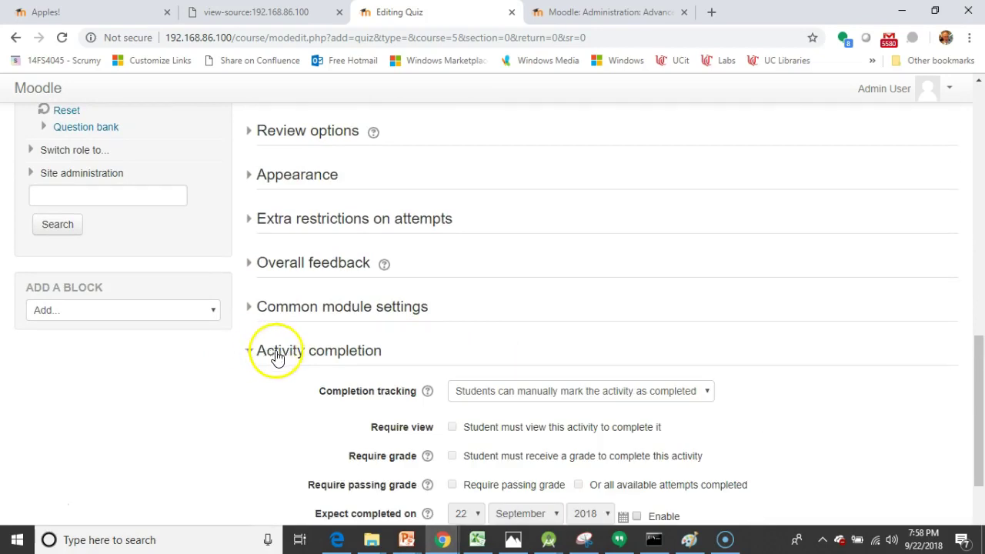
{"action": "scroll", "coordinate": [277, 357], "scroll_direction": "down", "scroll_amount": 1}
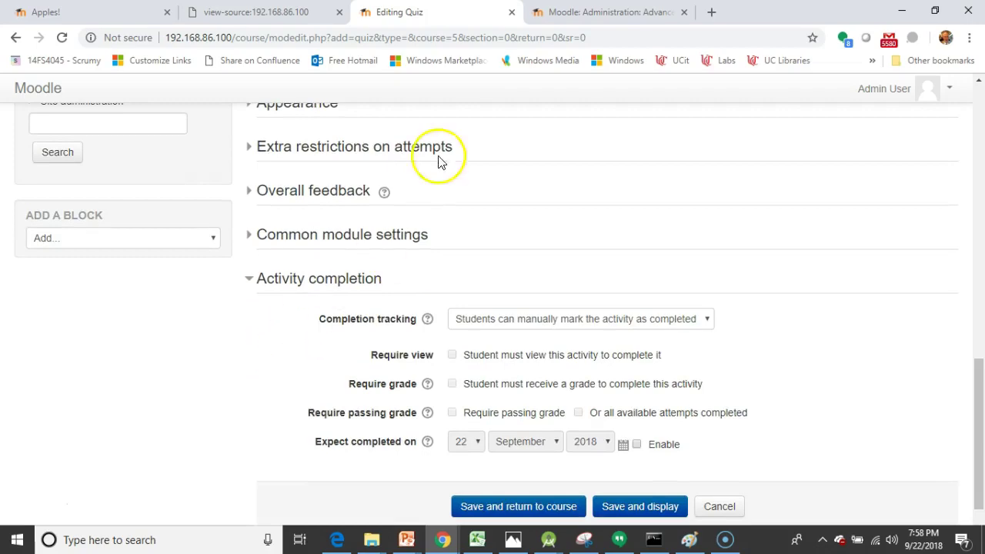
{"action": "left_click", "coordinate": [561, 13]}
{"action": "scroll", "coordinate": [514, 279], "scroll_direction": "down", "scroll_amount": 3}
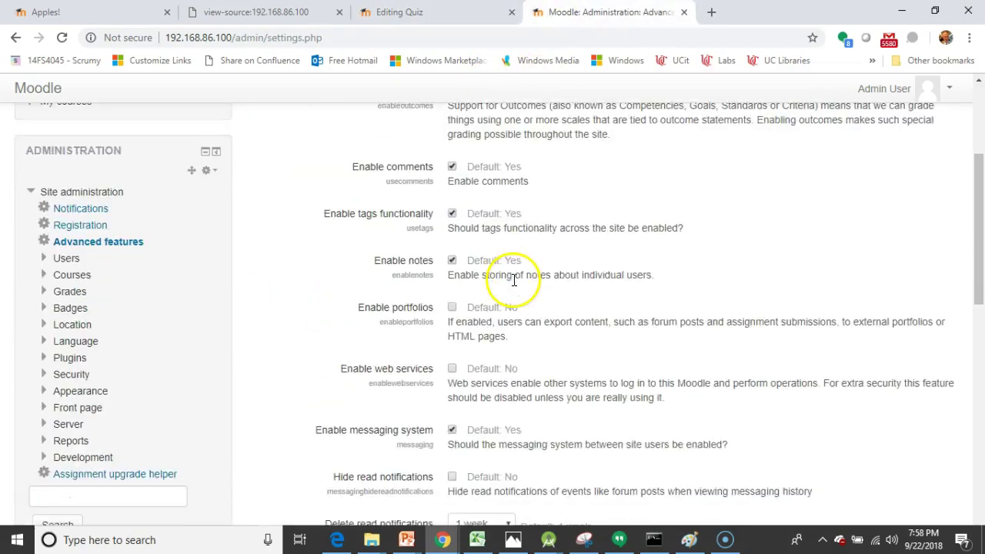
{"action": "scroll", "coordinate": [514, 280], "scroll_direction": "down", "scroll_amount": 3}
{"action": "scroll", "coordinate": [515, 280], "scroll_direction": "up", "scroll_amount": 10}
{"action": "scroll", "coordinate": [514, 285], "scroll_direction": "down", "scroll_amount": 1}
{"action": "scroll", "coordinate": [514, 284], "scroll_direction": "down", "scroll_amount": 7}
{"action": "scroll", "coordinate": [497, 291], "scroll_direction": "up", "scroll_amount": 1}
{"action": "scroll", "coordinate": [451, 182], "scroll_direction": "down", "scroll_amount": 4}
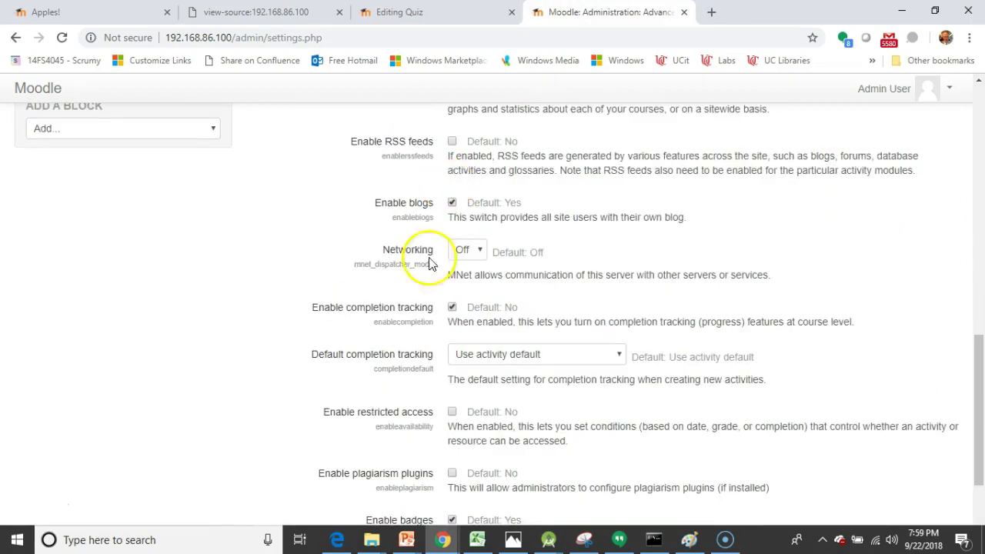
{"action": "left_click", "coordinate": [436, 14]}
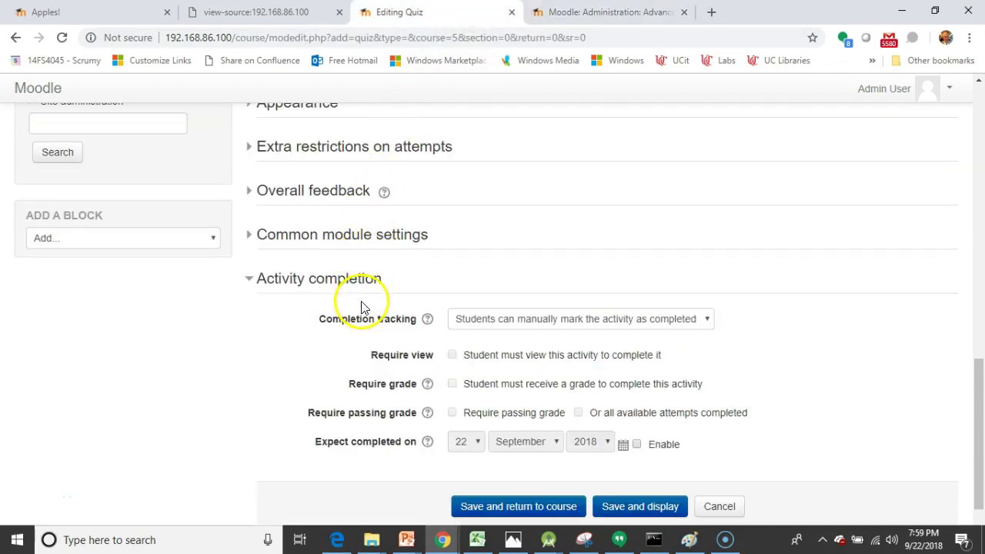
Step: Set the quiz's completion tracking to complete when conditions are met
{"action": "scroll", "coordinate": [365, 277], "scroll_direction": "up", "scroll_amount": 2}
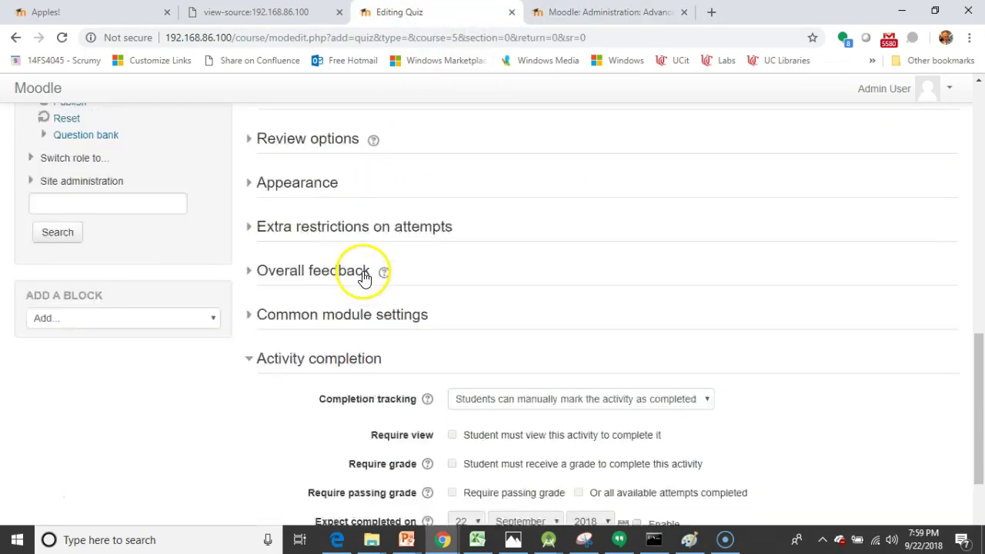
{"action": "scroll", "coordinate": [367, 281], "scroll_direction": "down", "scroll_amount": 3}
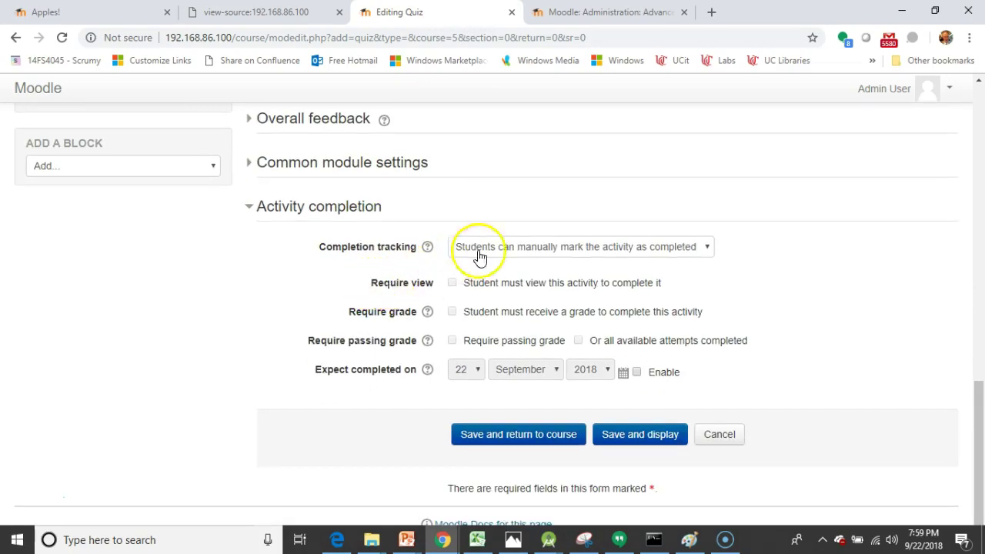
{"action": "left_click", "coordinate": [515, 252]}
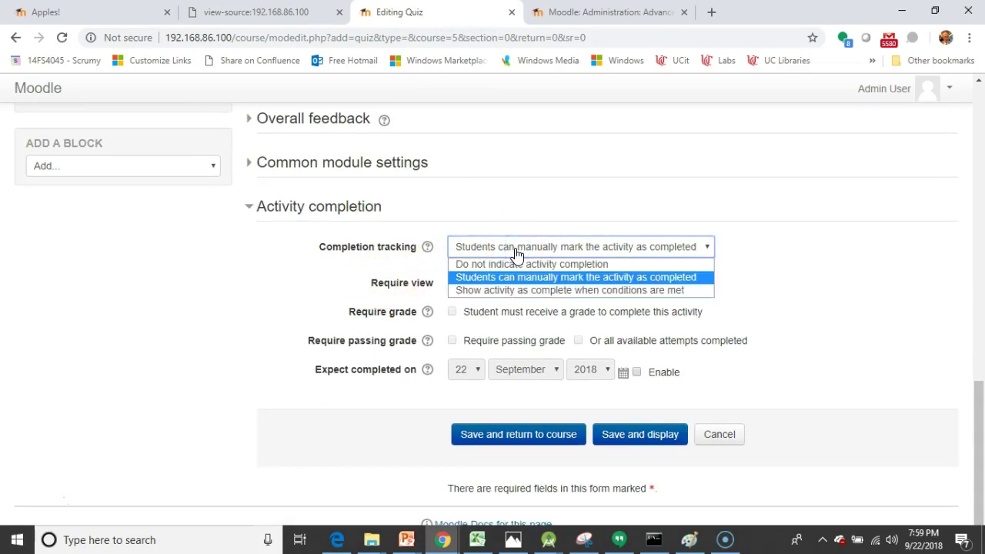
{"action": "left_click", "coordinate": [524, 293]}
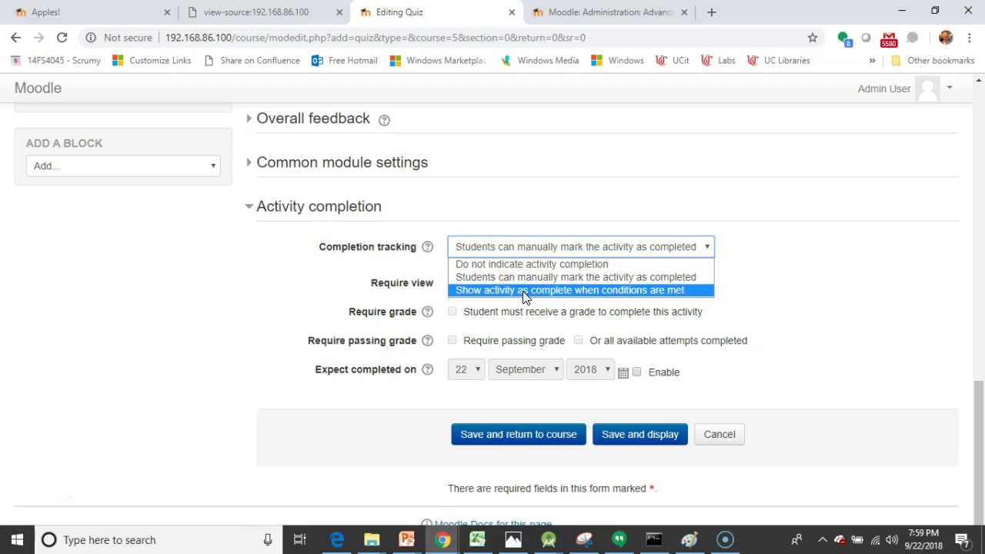
{"action": "left_click", "coordinate": [525, 292]}
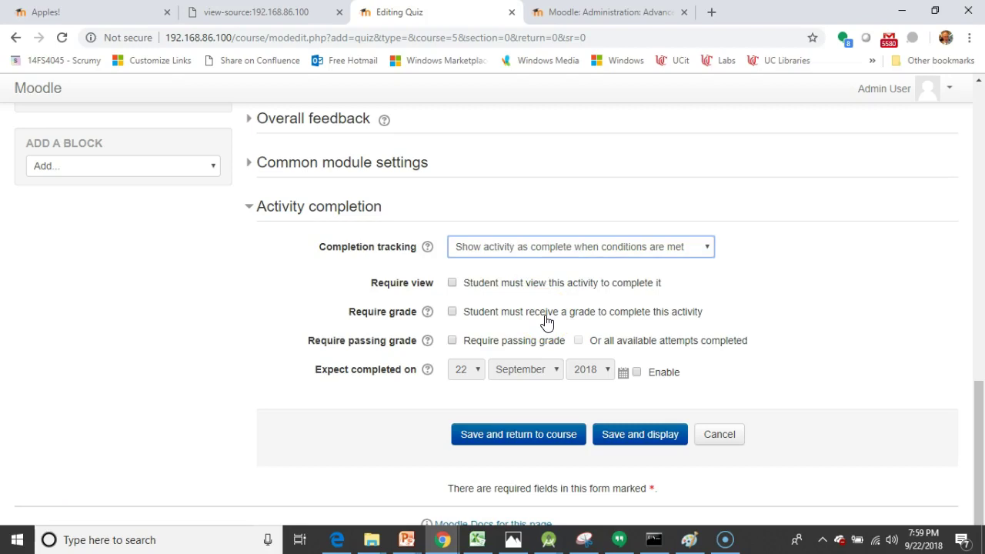
{"action": "left_click", "coordinate": [489, 285]}
{"action": "left_click", "coordinate": [493, 313]}
Step: Tick Require passing grade so the quiz counts as complete only on a pass
{"action": "double_click", "coordinate": [458, 341]}
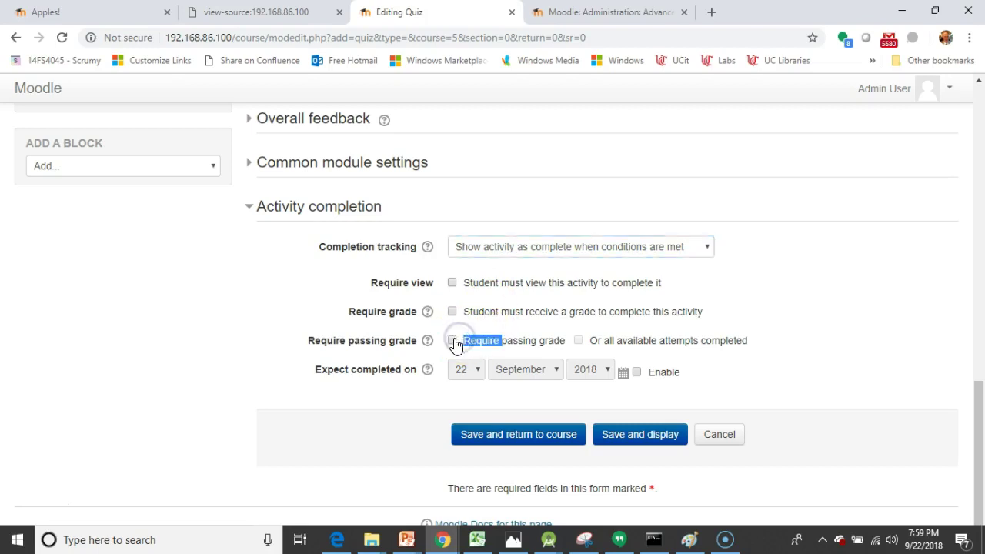
{"action": "left_click", "coordinate": [453, 342]}
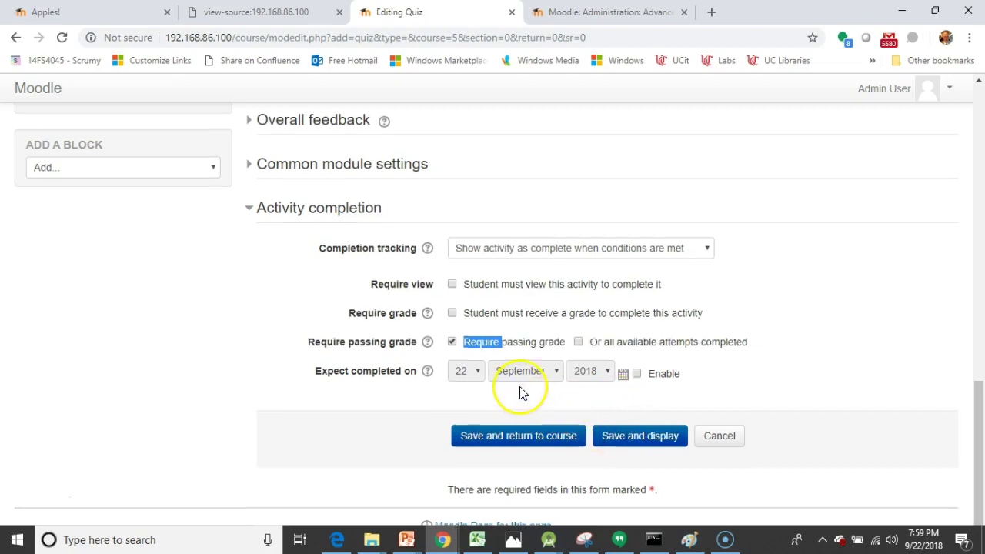
{"action": "scroll", "coordinate": [520, 392], "scroll_direction": "up", "scroll_amount": 5}
{"action": "scroll", "coordinate": [520, 392], "scroll_direction": "down", "scroll_amount": 1}
{"action": "scroll", "coordinate": [516, 369], "scroll_direction": "up", "scroll_amount": 1}
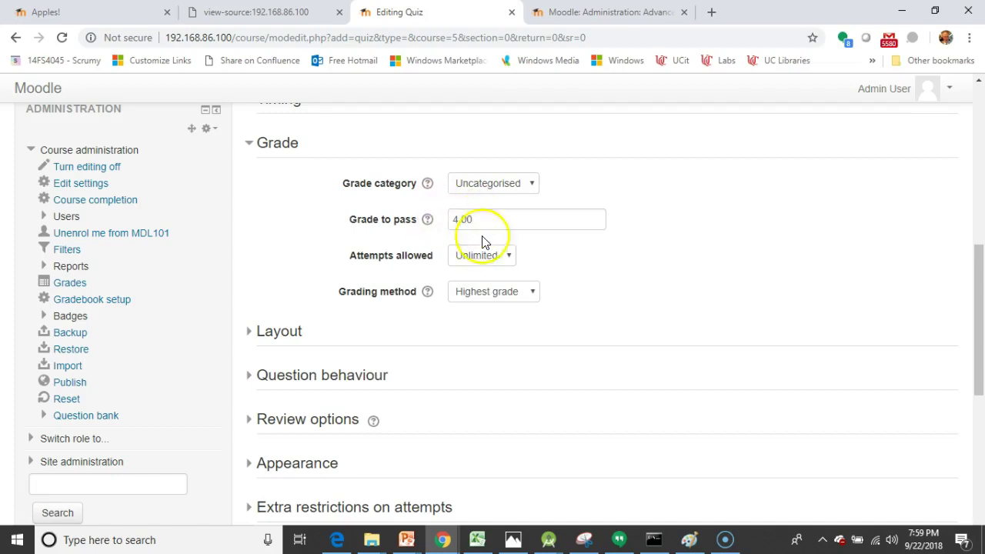
{"action": "scroll", "coordinate": [491, 288], "scroll_direction": "down", "scroll_amount": 3}
{"action": "scroll", "coordinate": [493, 295], "scroll_direction": "down", "scroll_amount": 2}
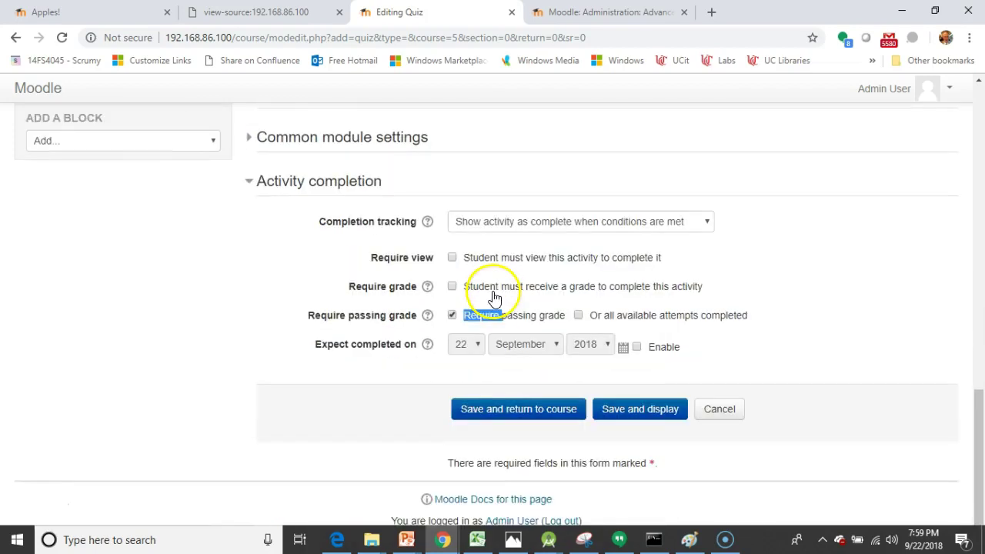
{"action": "scroll", "coordinate": [497, 300], "scroll_direction": "up", "scroll_amount": 7}
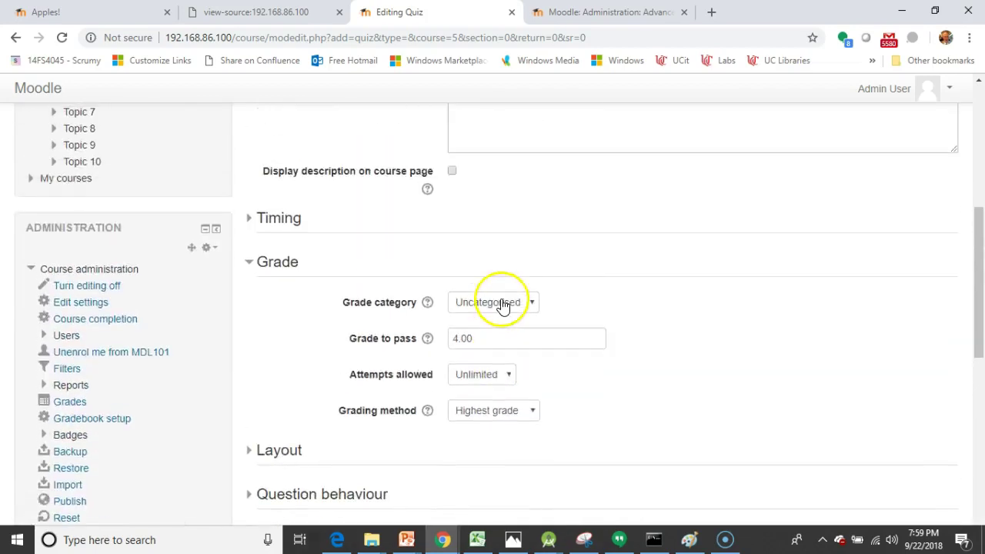
{"action": "scroll", "coordinate": [500, 308], "scroll_direction": "down", "scroll_amount": 4}
{"action": "scroll", "coordinate": [498, 312], "scroll_direction": "down", "scroll_amount": 3}
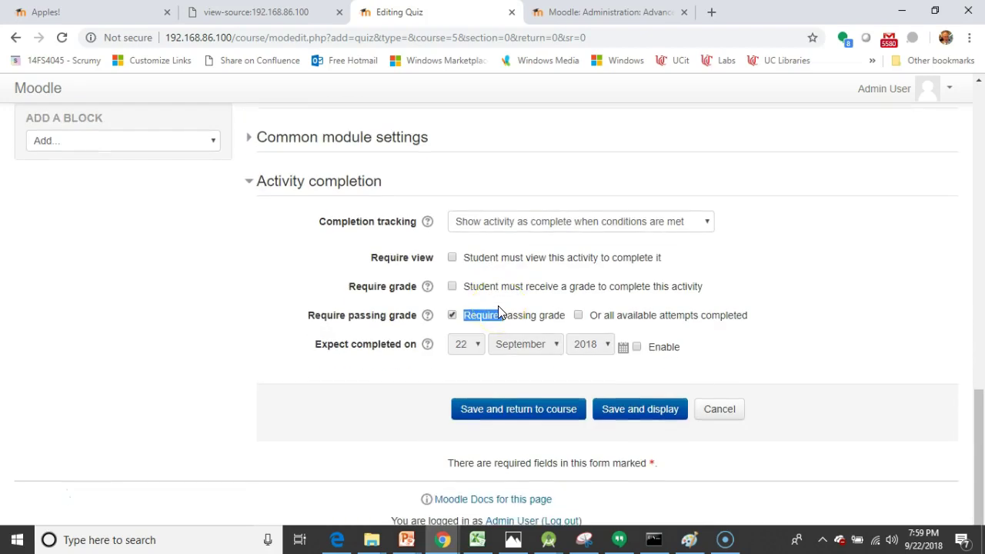
{"action": "left_click_drag", "start_coordinate": [499, 313], "coordinate": [545, 333]}
Step: Save the quiz and add the Big Number and Small Number questions from the question bank
{"action": "left_click", "coordinate": [644, 416]}
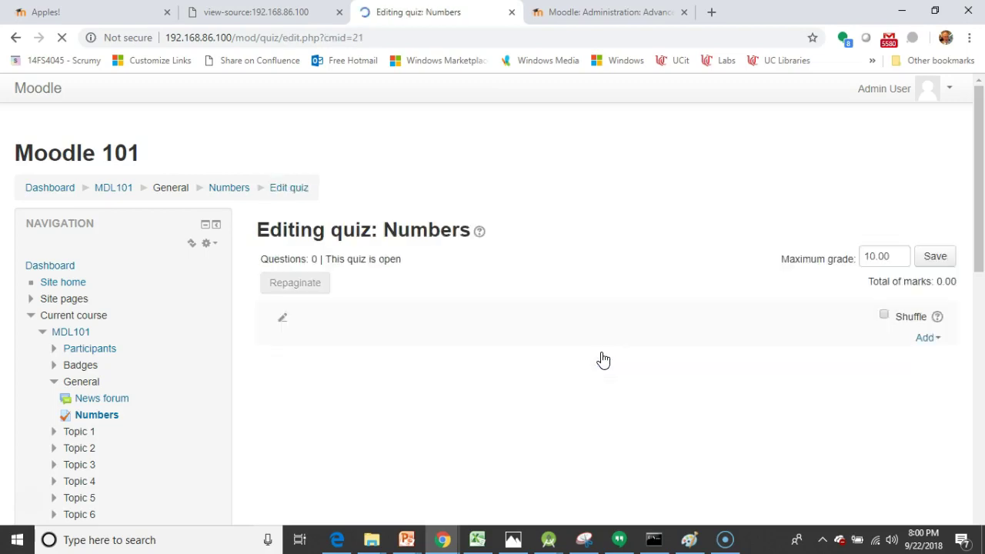
{"action": "scroll", "coordinate": [847, 308], "scroll_direction": "down", "scroll_amount": 1}
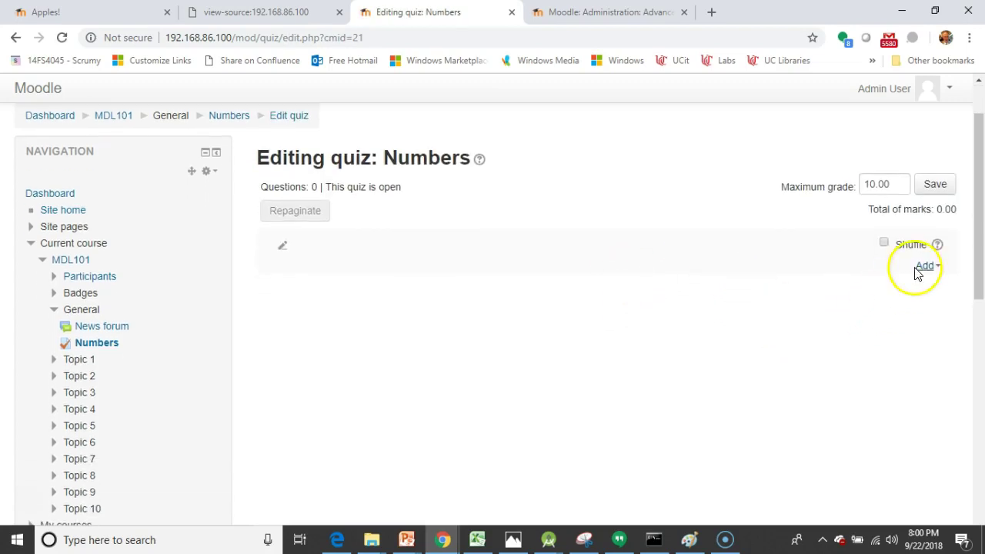
{"action": "left_click", "coordinate": [920, 266]}
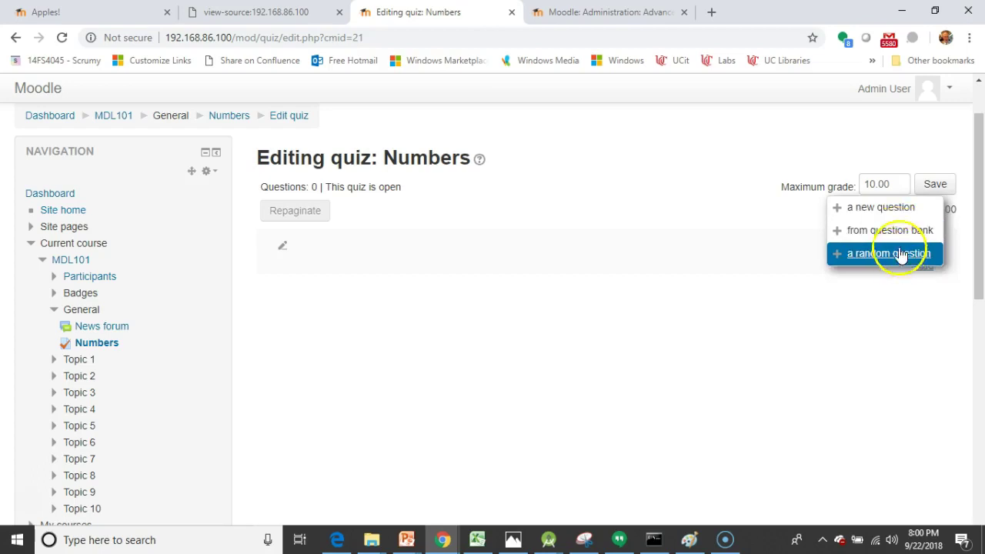
{"action": "left_click", "coordinate": [901, 233]}
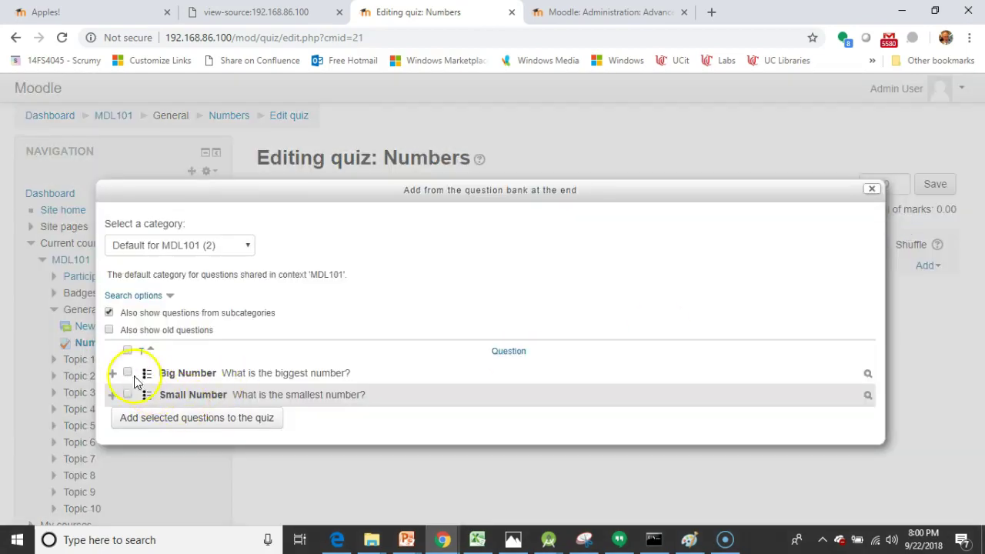
{"action": "left_click", "coordinate": [128, 348]}
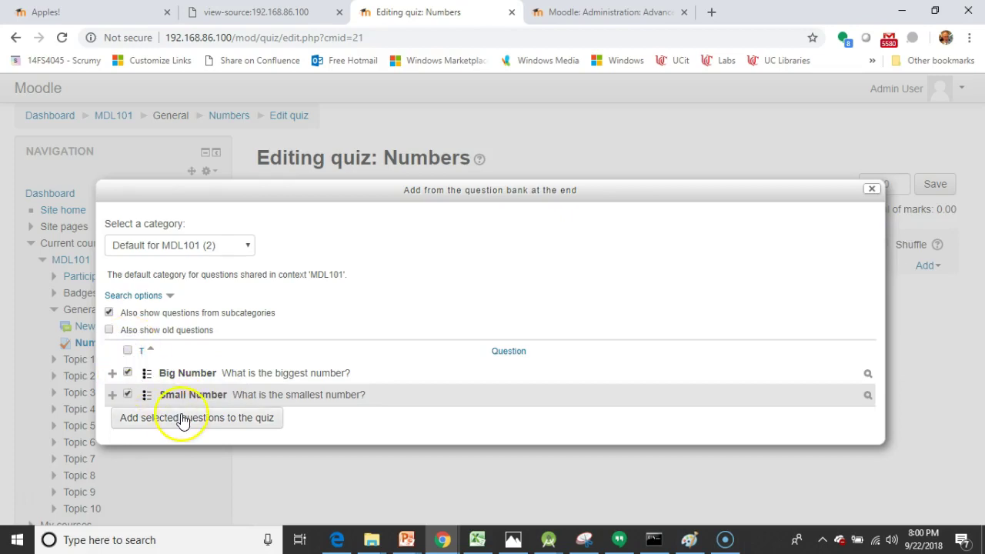
{"action": "left_click", "coordinate": [182, 418]}
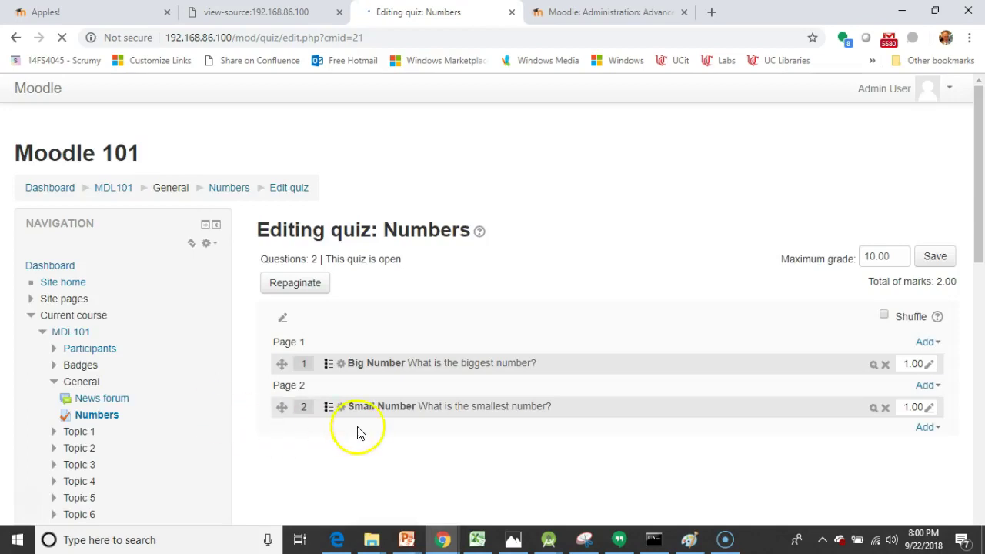
Step: Save the quiz's maximum grade of 2.00
{"action": "scroll", "coordinate": [362, 435], "scroll_direction": "down", "scroll_amount": 1}
{"action": "left_click", "coordinate": [876, 213]}
{"action": "left_click", "coordinate": [932, 190]}
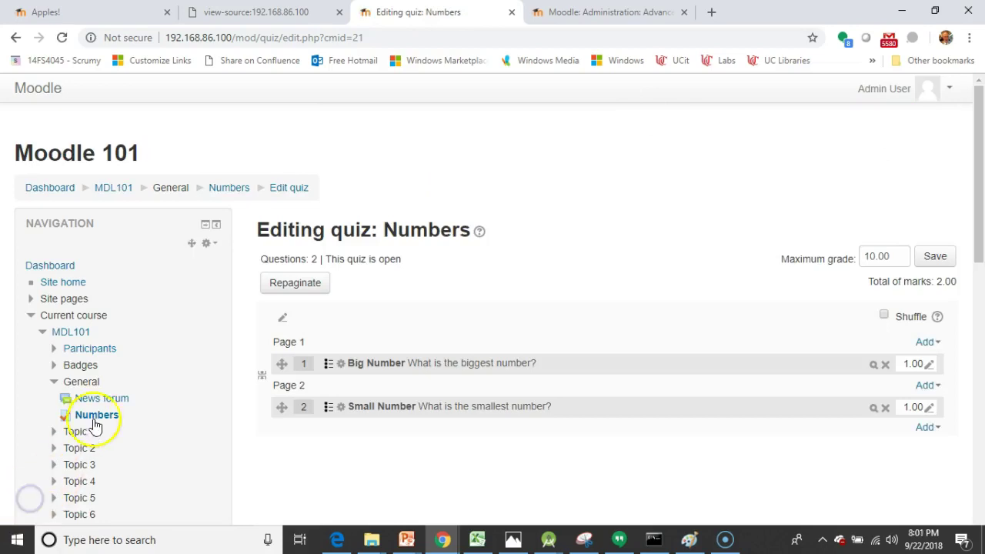
Step: Open the Add a new badge form from the course's Badges options
{"action": "scroll", "coordinate": [122, 400], "scroll_direction": "down", "scroll_amount": 2}
{"action": "scroll", "coordinate": [122, 400], "scroll_direction": "up", "scroll_amount": 2}
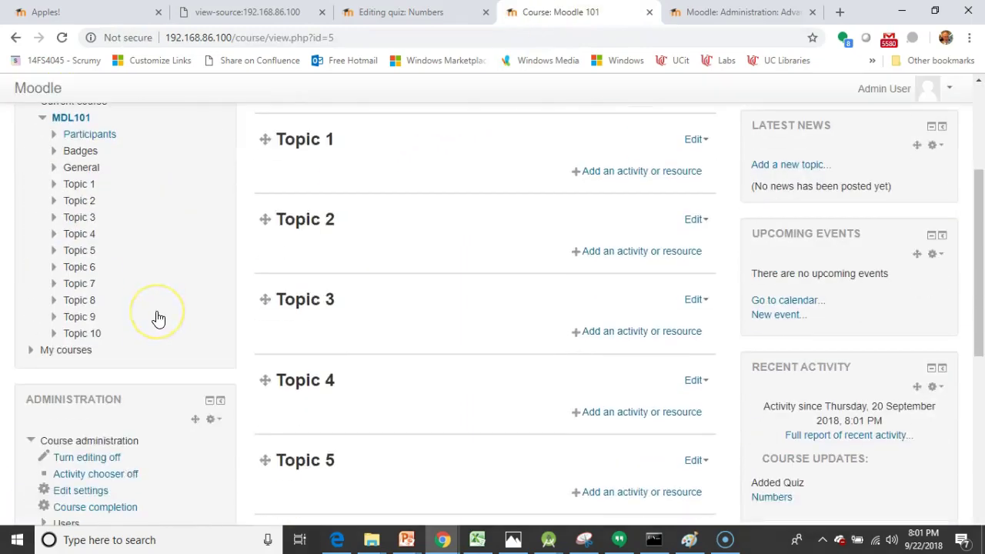
{"action": "scroll", "coordinate": [159, 314], "scroll_direction": "down", "scroll_amount": 2}
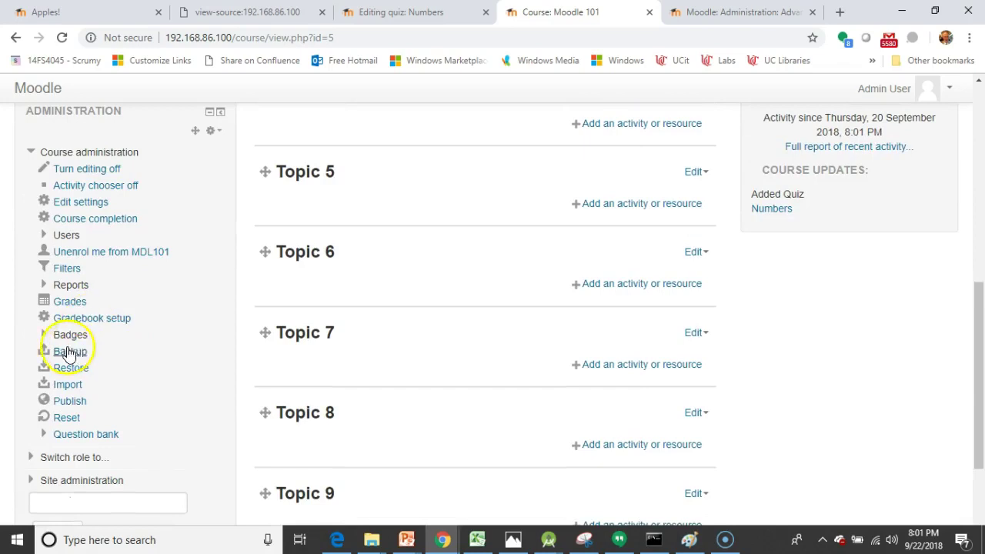
{"action": "left_click", "coordinate": [43, 335]}
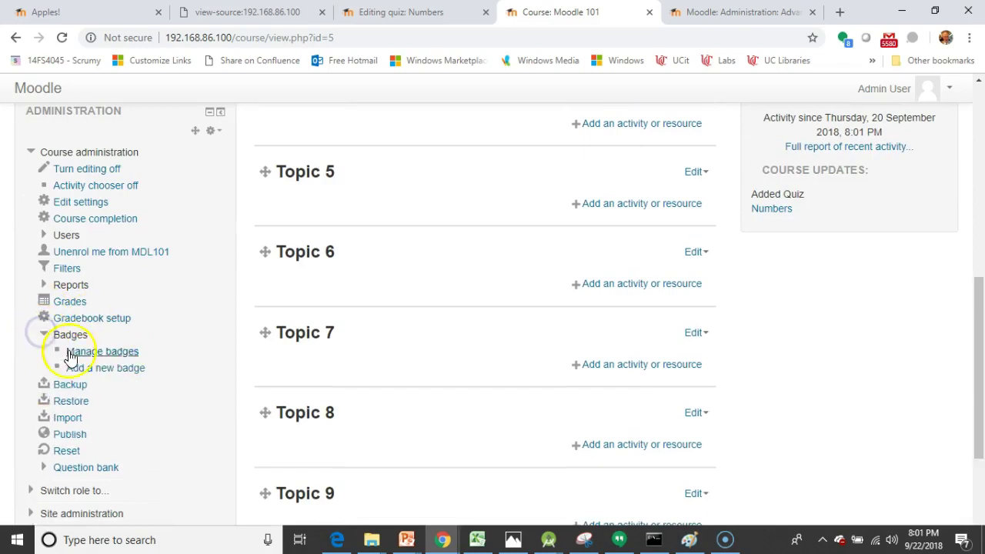
{"action": "left_click", "coordinate": [96, 375]}
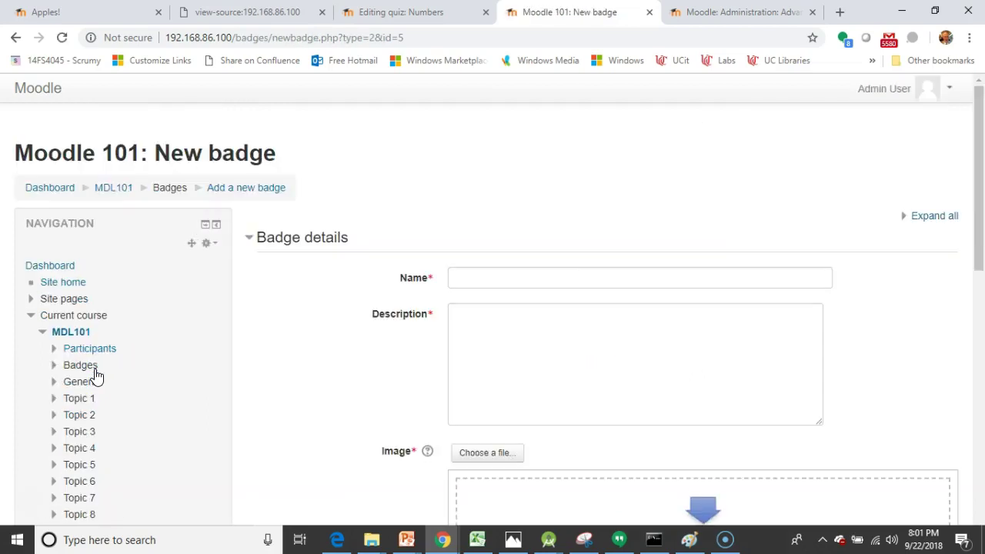
Step: Name the badge 'Numbers Star' and describe it as a gold star for passing the numbers quiz
{"action": "left_click", "coordinate": [473, 279]}
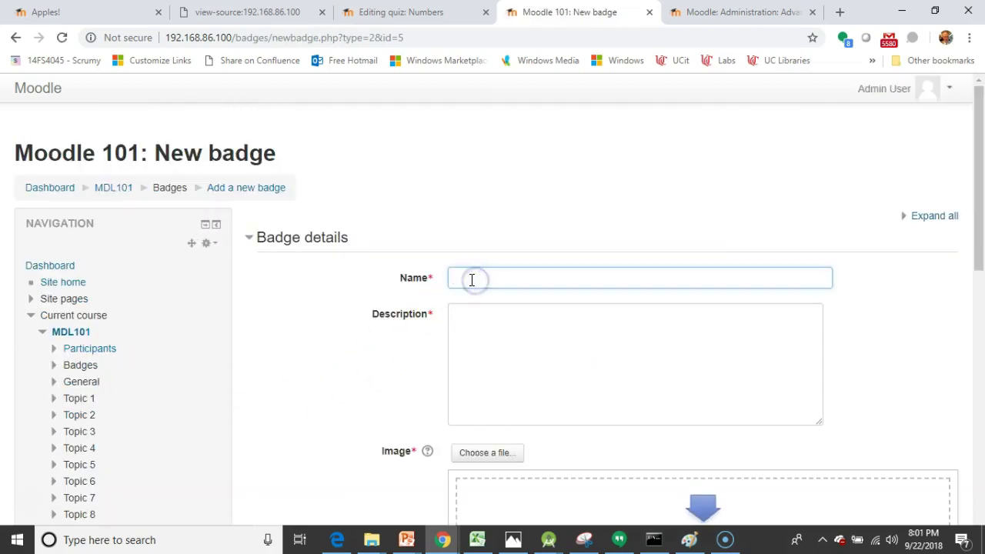
{"action": "type", "text": "Numbers Star"}
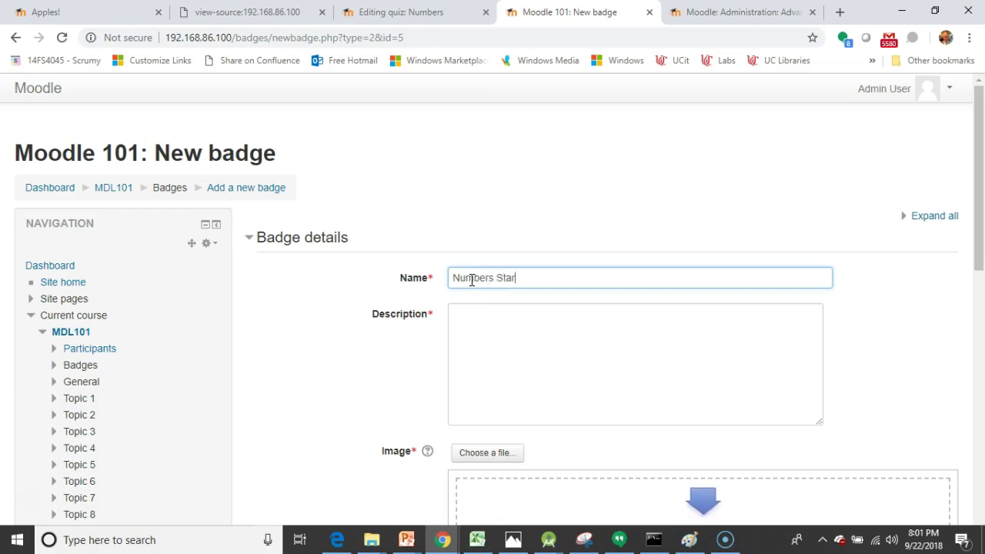
{"action": "left_click", "coordinate": [651, 347]}
{"action": "type", "text": "You"}
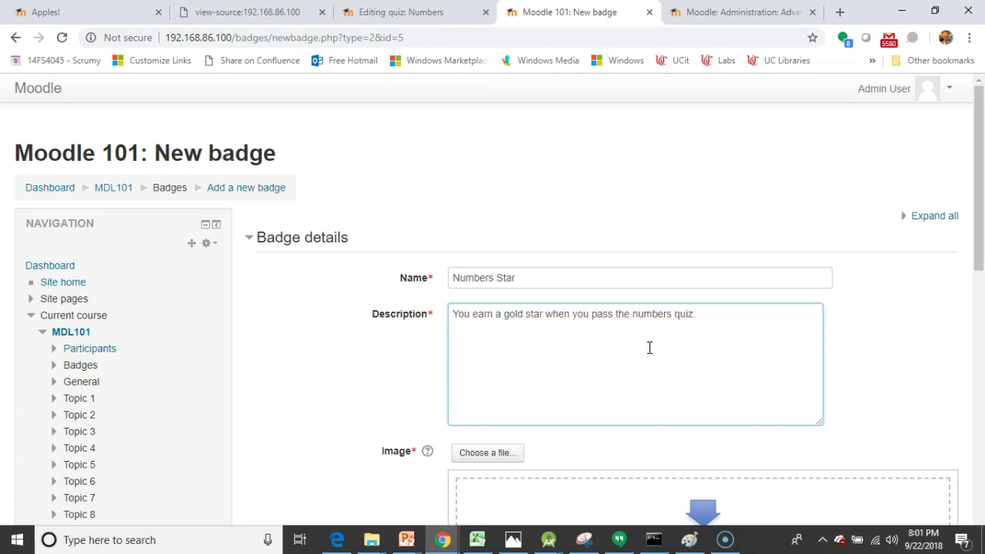
{"action": "scroll", "coordinate": [603, 314], "scroll_direction": "down", "scroll_amount": 3}
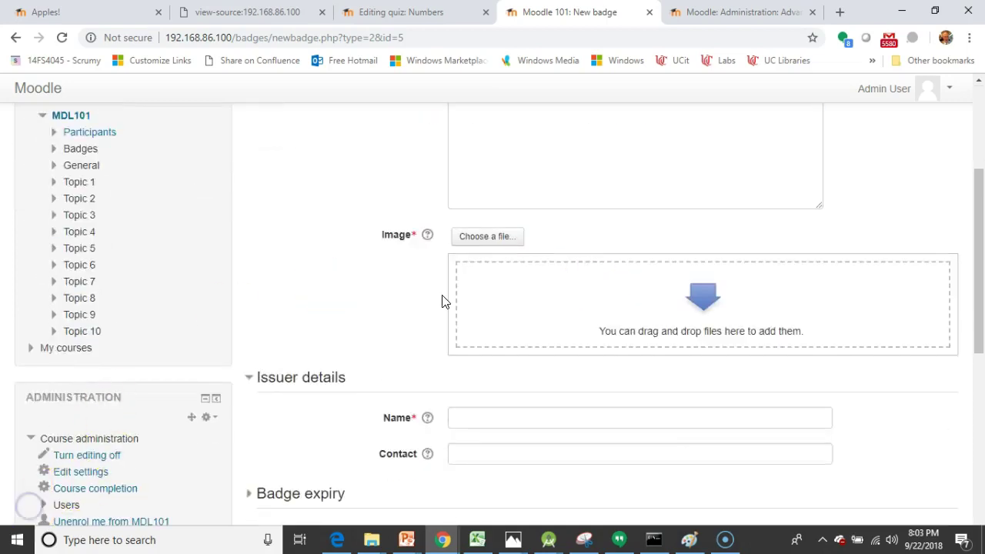
Step: Upload GoldStar.png as the badge image
{"action": "left_click", "coordinate": [488, 244]}
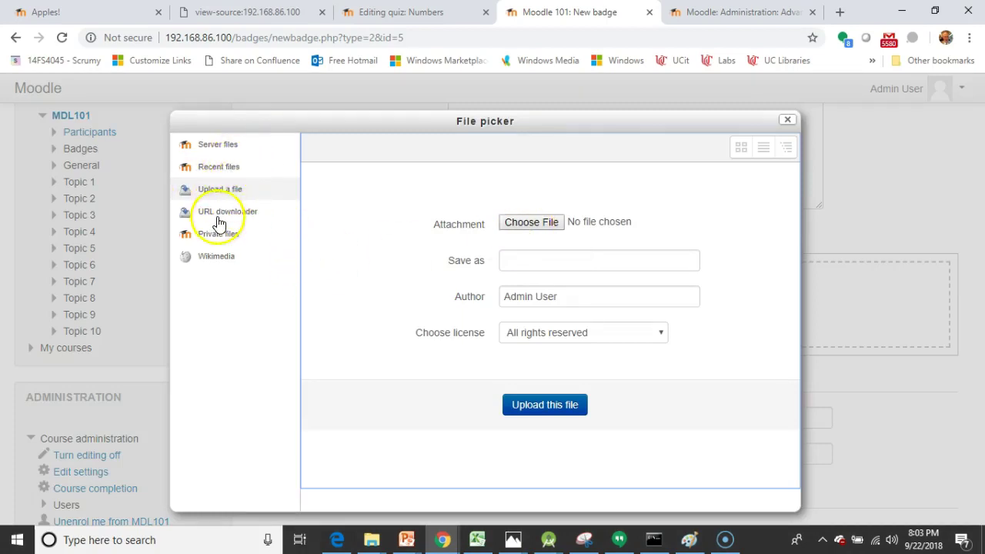
{"action": "left_click", "coordinate": [530, 223]}
{"action": "left_click", "coordinate": [163, 124]}
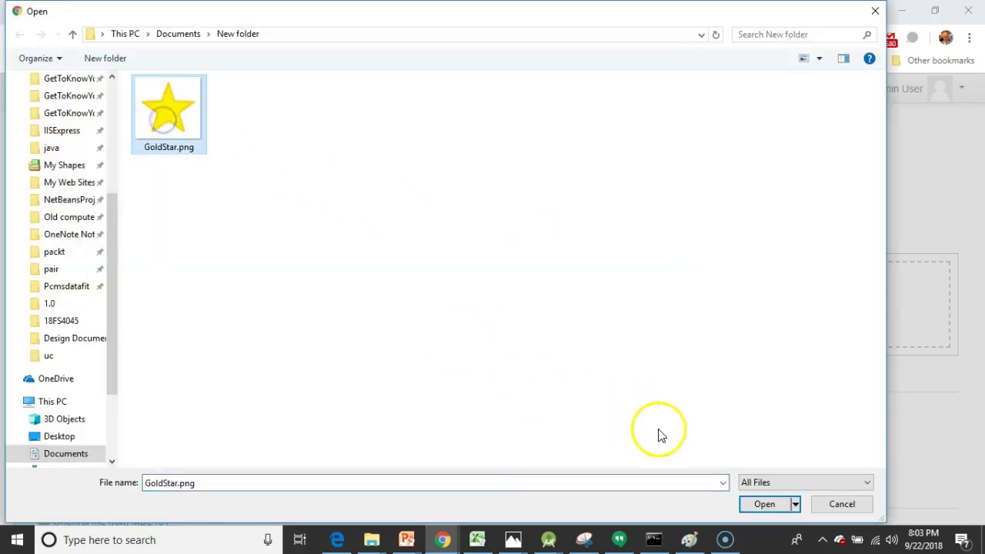
{"action": "left_click", "coordinate": [760, 505]}
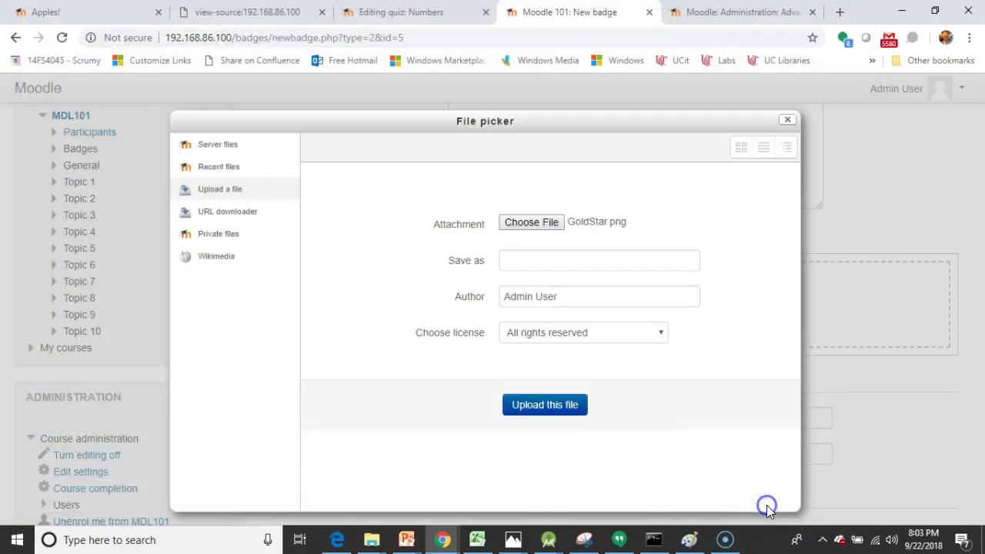
{"action": "left_click", "coordinate": [554, 406]}
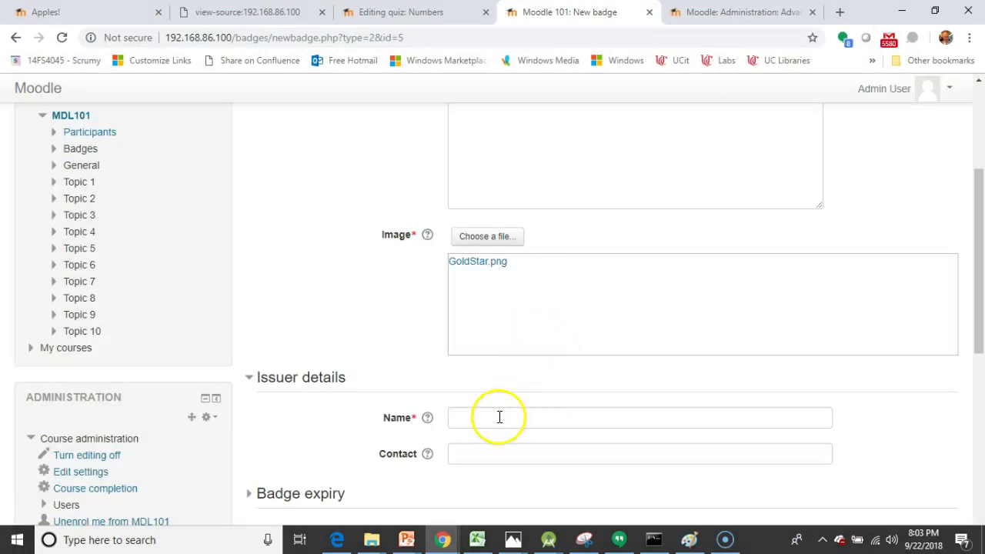
Step: Fill in the issuer's name and contact e-mail and leave badge expiry set to Never
{"action": "left_click", "coordinate": [499, 417]}
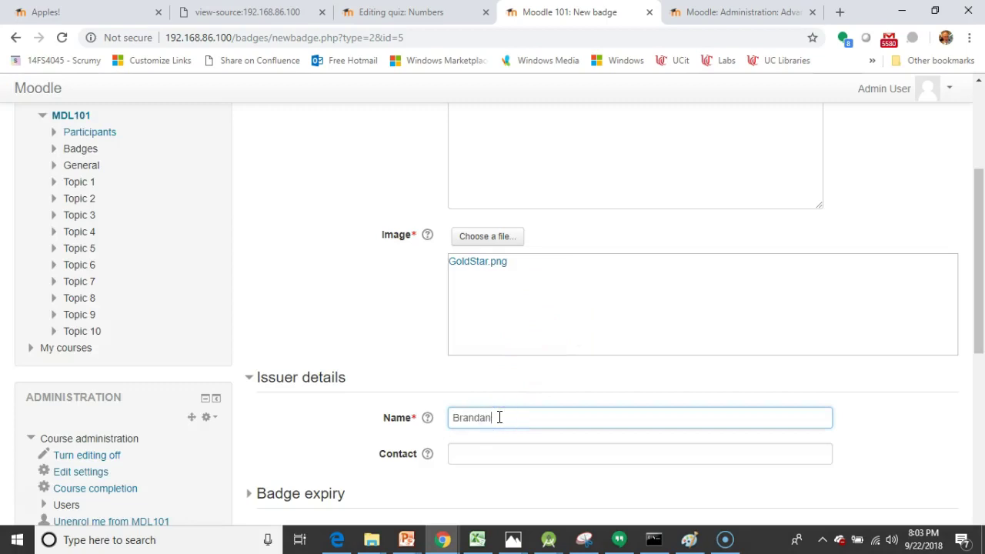
{"action": "key", "text": "Tab"}
{"action": "key", "text": "Tab"}
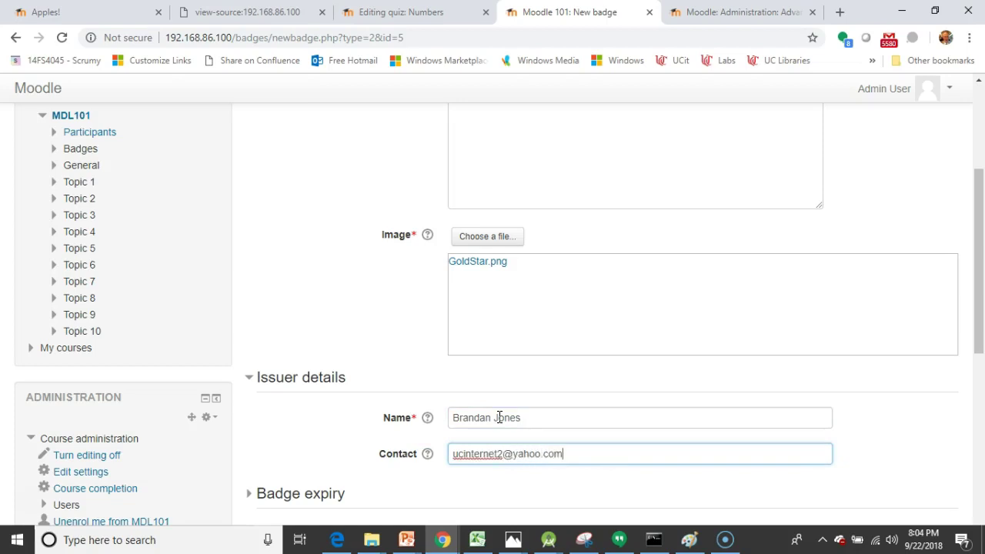
{"action": "scroll", "coordinate": [406, 479], "scroll_direction": "down", "scroll_amount": 4}
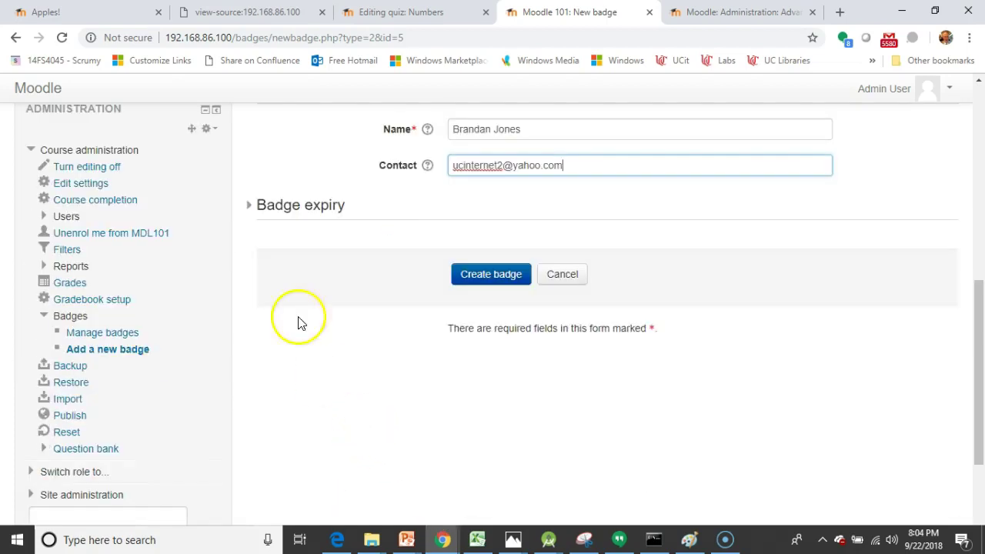
{"action": "left_click", "coordinate": [258, 216]}
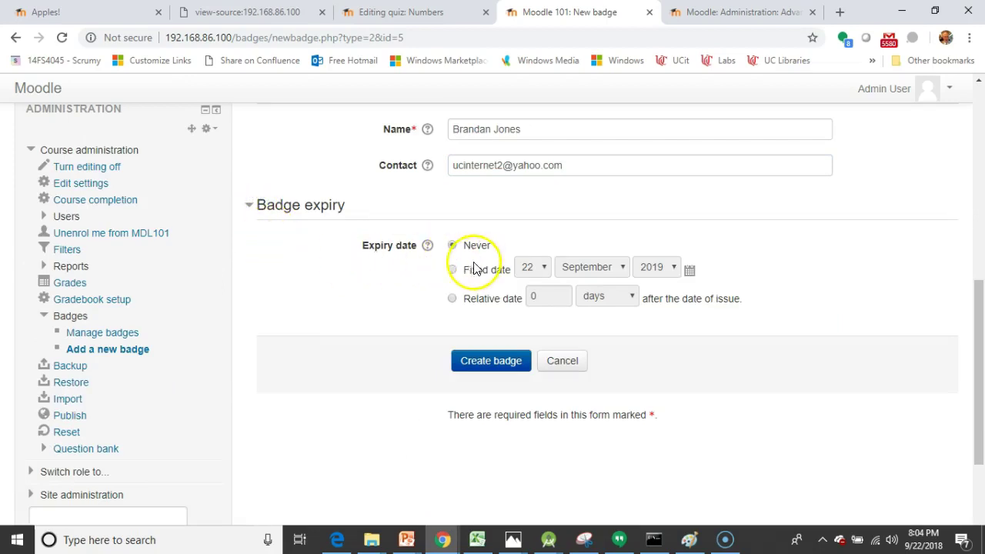
{"action": "scroll", "coordinate": [484, 264], "scroll_direction": "up", "scroll_amount": 1}
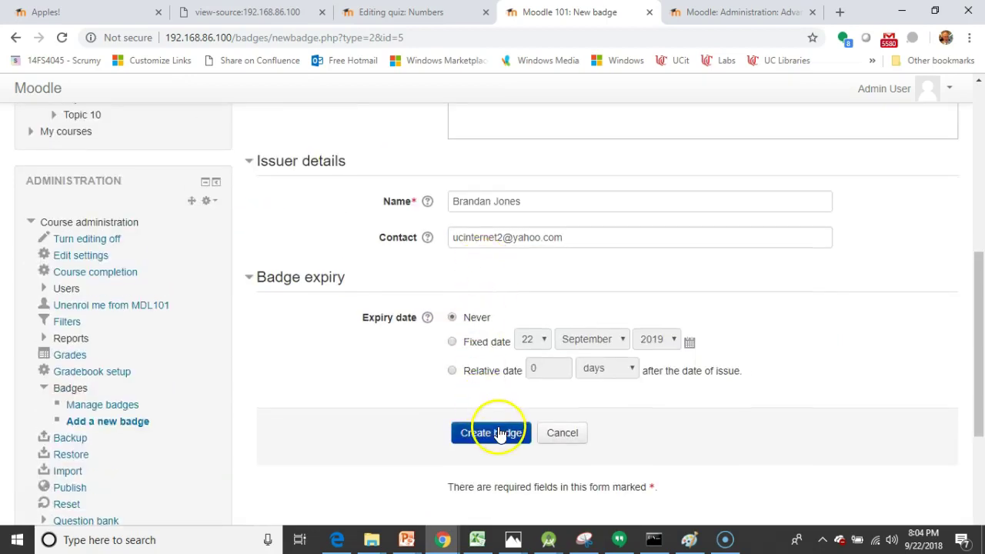
Step: Create the Numbers Star badge and add an Activity completion criterion with Quiz - Numbers ticked
{"action": "left_click", "coordinate": [498, 432]}
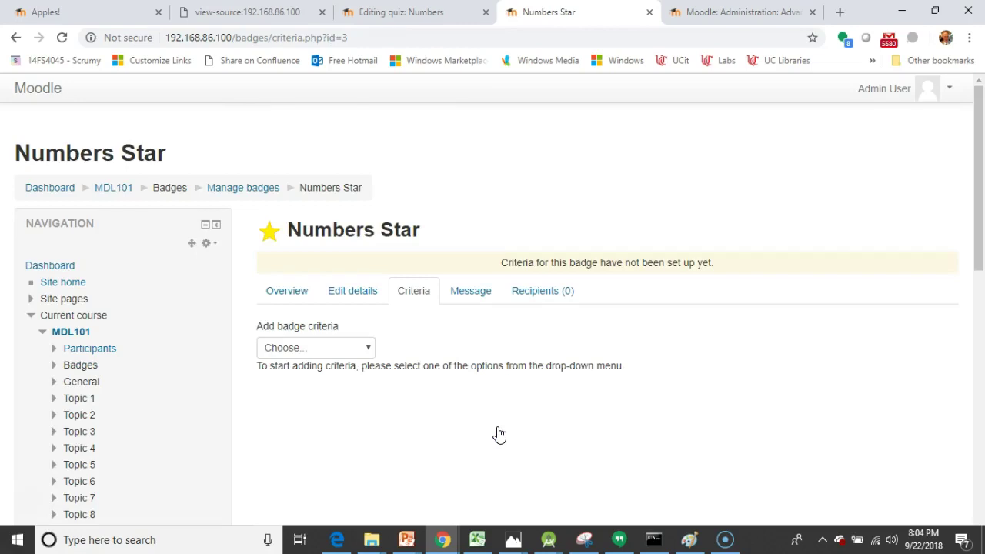
{"action": "left_click", "coordinate": [371, 360]}
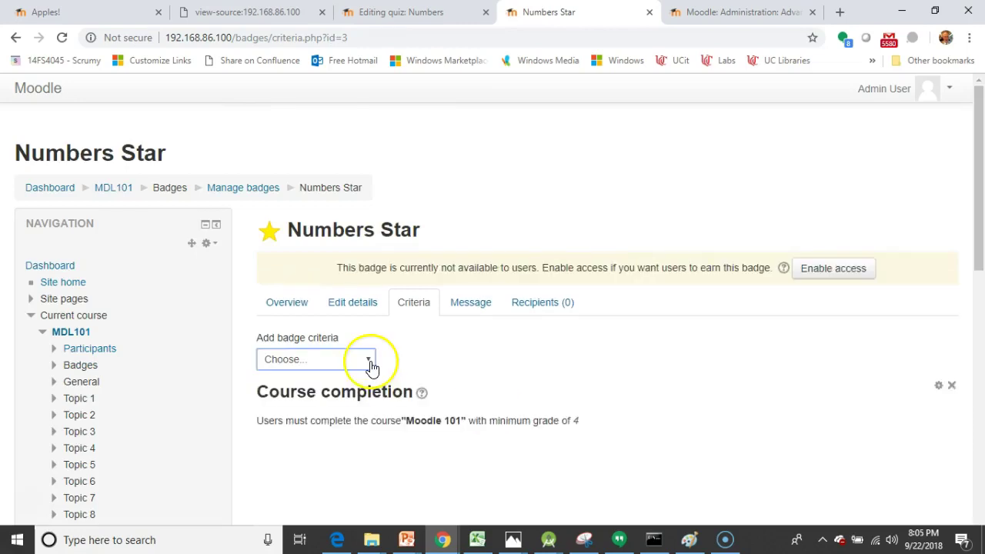
{"action": "left_click", "coordinate": [370, 362]}
{"action": "left_click", "coordinate": [352, 403]}
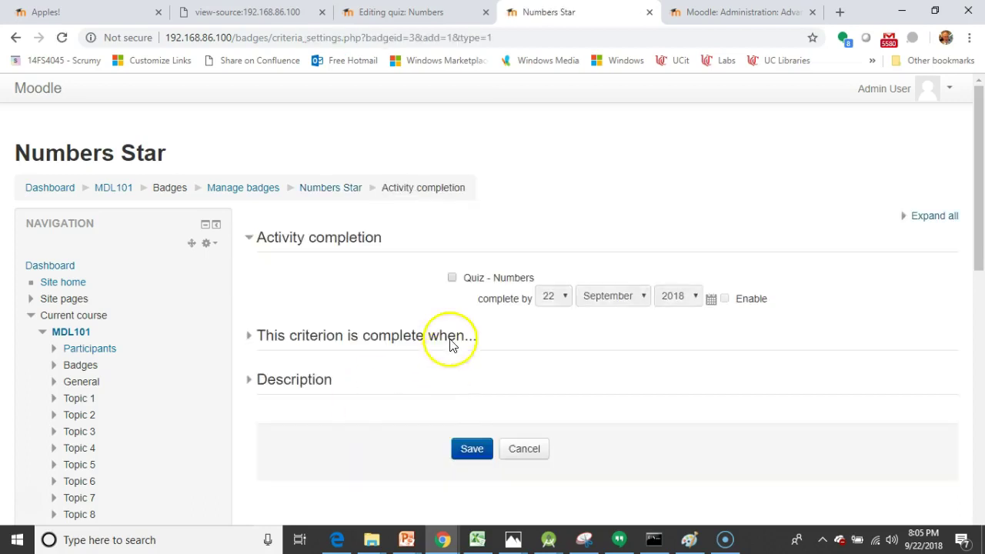
{"action": "left_click", "coordinate": [453, 280]}
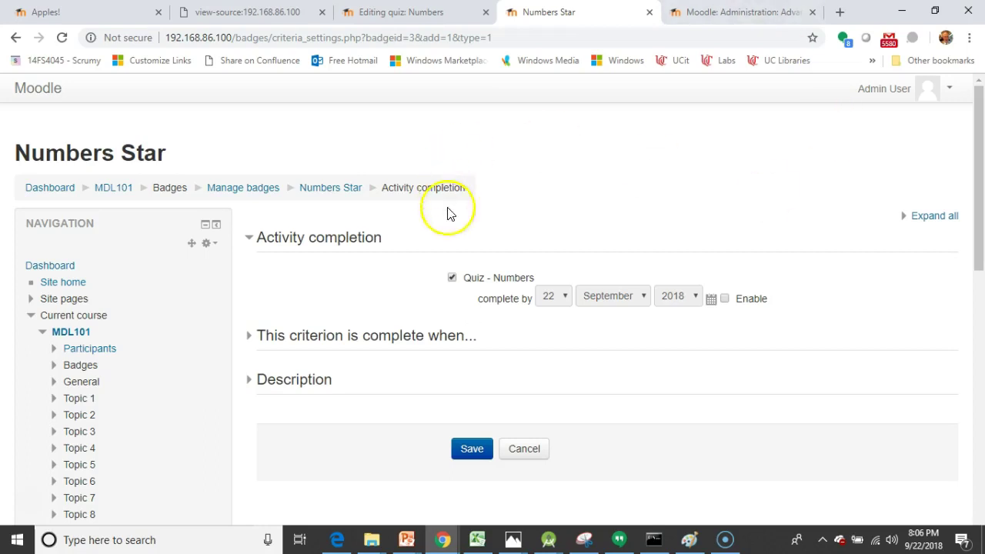
{"action": "left_click", "coordinate": [248, 337]}
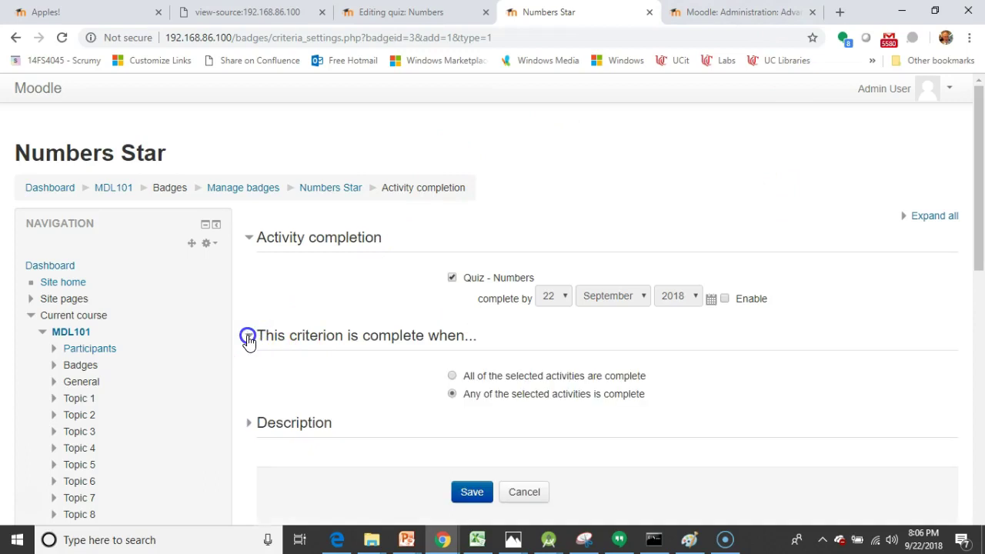
Step: Choose 'Any of the selected activities is complete' and add the description 'Congrats on your Gold Star!'
{"action": "left_click", "coordinate": [452, 394]}
{"action": "left_click", "coordinate": [490, 393]}
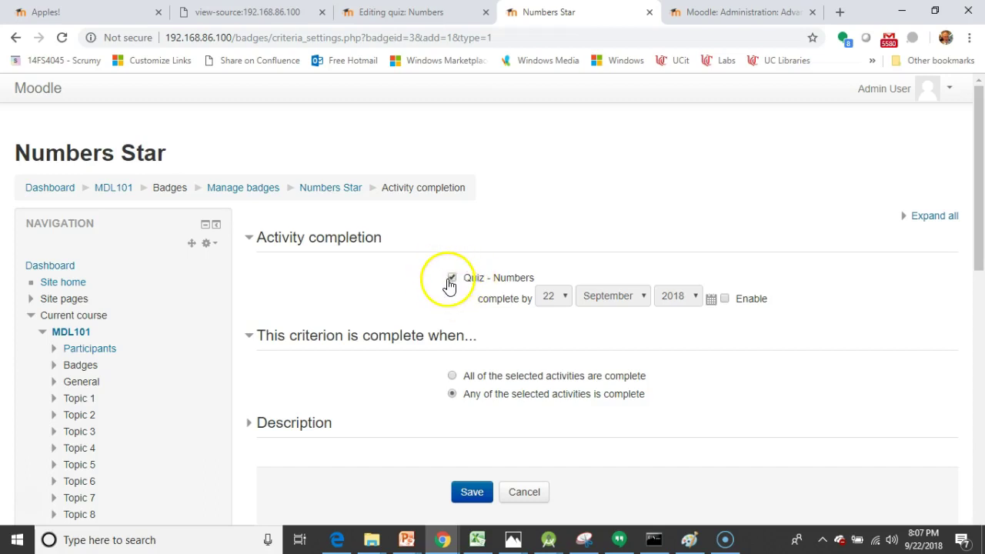
{"action": "left_click", "coordinate": [249, 423]}
{"action": "scroll", "coordinate": [473, 369], "scroll_direction": "down", "scroll_amount": 2}
{"action": "left_click", "coordinate": [473, 369]}
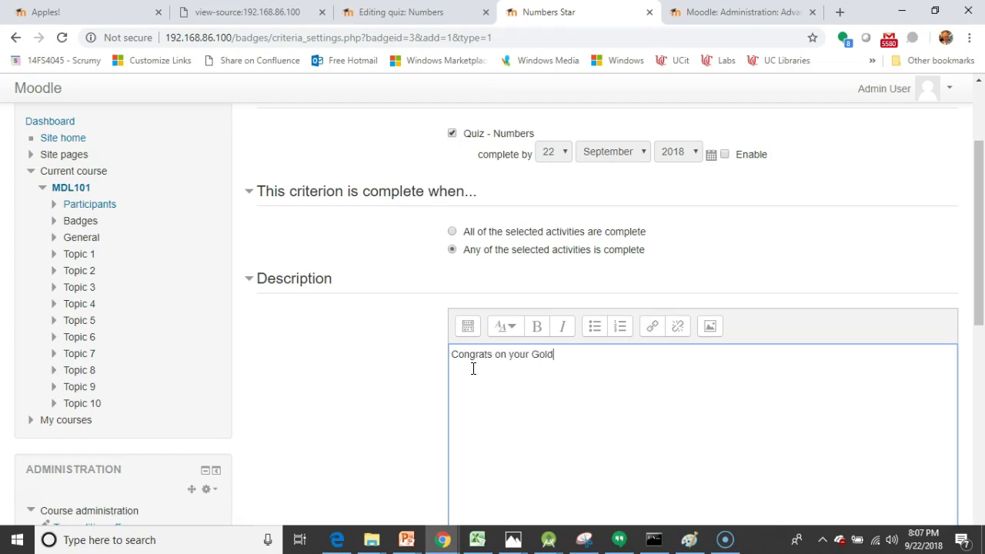
{"action": "type", "text": "Congrats on your Gold Star!"}
{"action": "scroll", "coordinate": [462, 374], "scroll_direction": "down", "scroll_amount": 5}
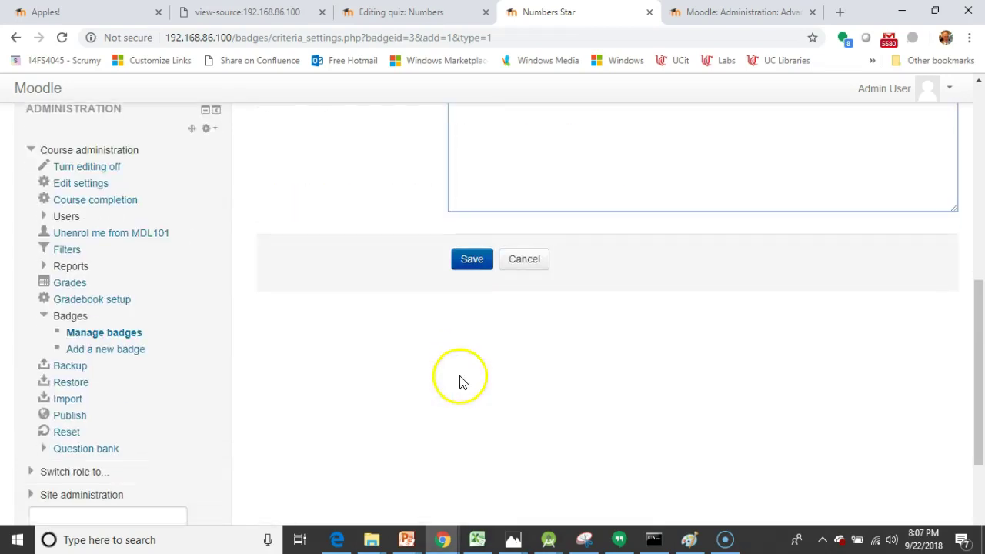
Step: Save the Numbers Star activity-completion criterion
{"action": "left_click", "coordinate": [477, 267]}
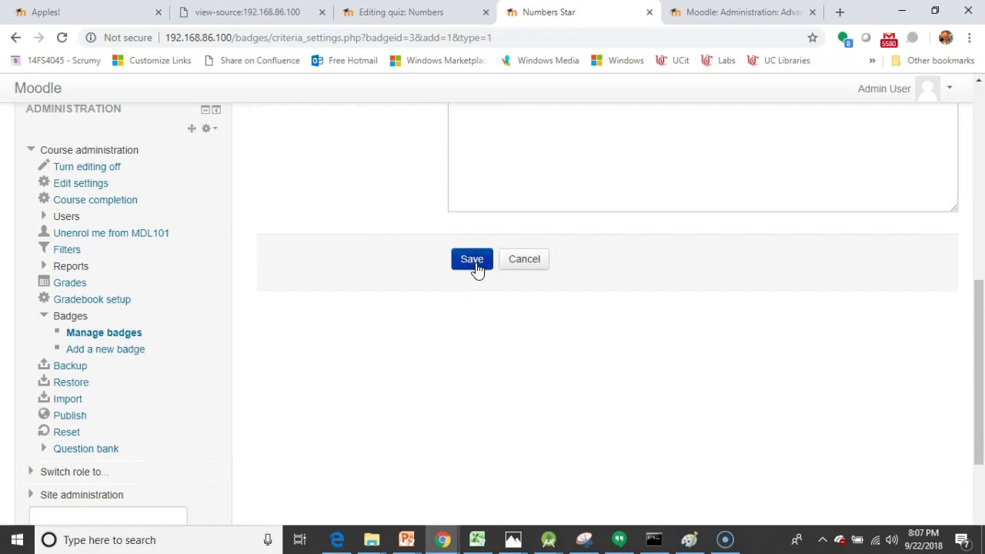
{"action": "scroll", "coordinate": [293, 414], "scroll_direction": "up", "scroll_amount": 3}
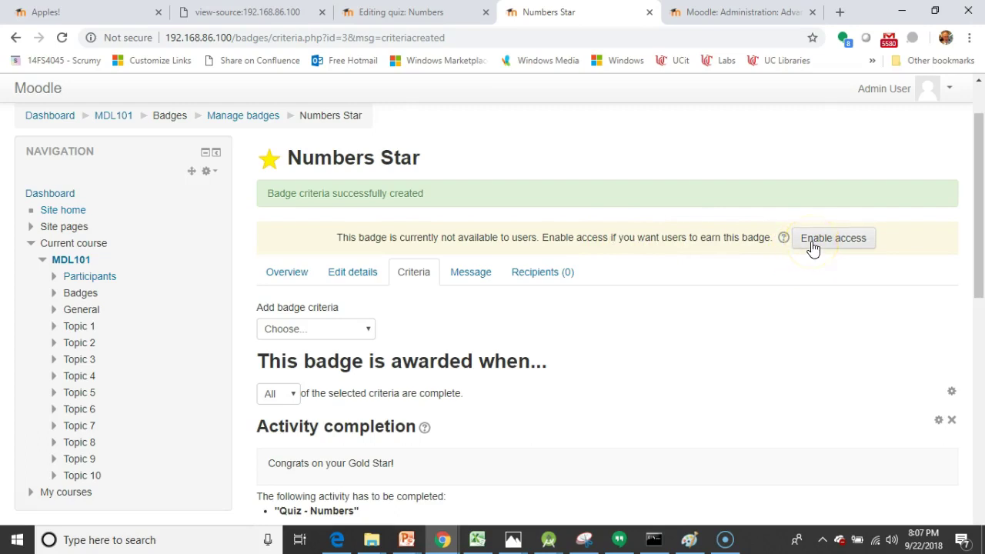
{"action": "scroll", "coordinate": [806, 282], "scroll_direction": "down", "scroll_amount": 2}
{"action": "scroll", "coordinate": [805, 282], "scroll_direction": "up", "scroll_amount": 2}
Step: Enable access to the Numbers Star badge and confirm with Continue
{"action": "left_click", "coordinate": [825, 248]}
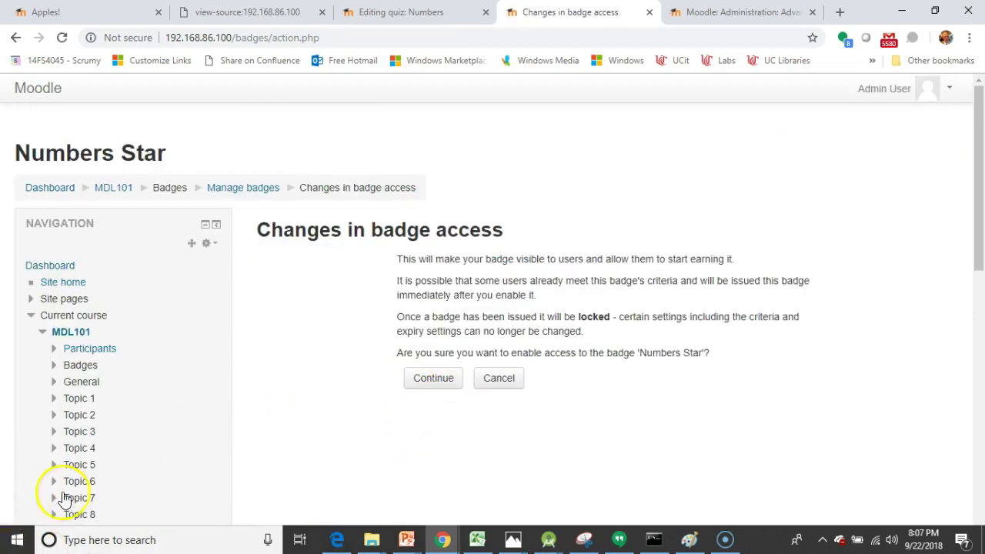
{"action": "left_click", "coordinate": [25, 501]}
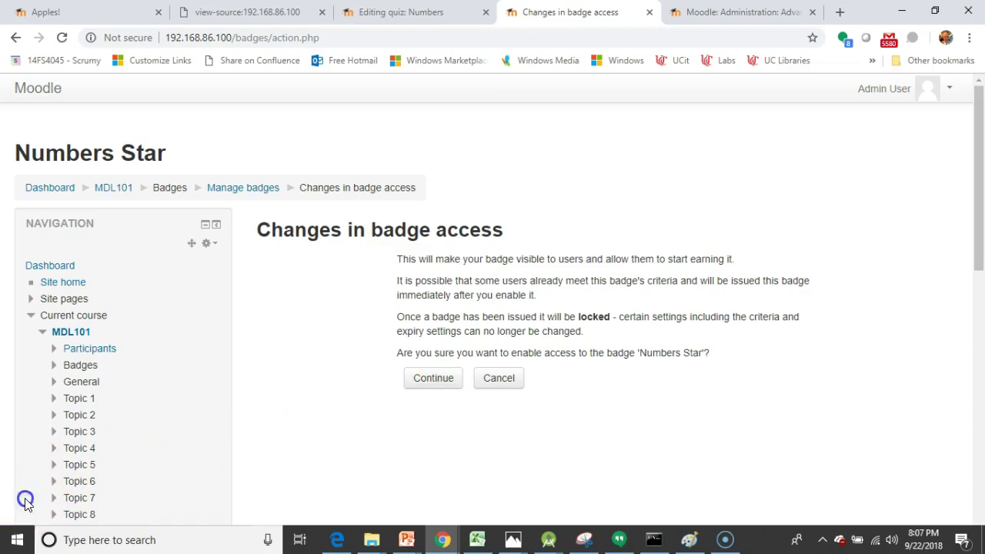
{"action": "left_click", "coordinate": [427, 382]}
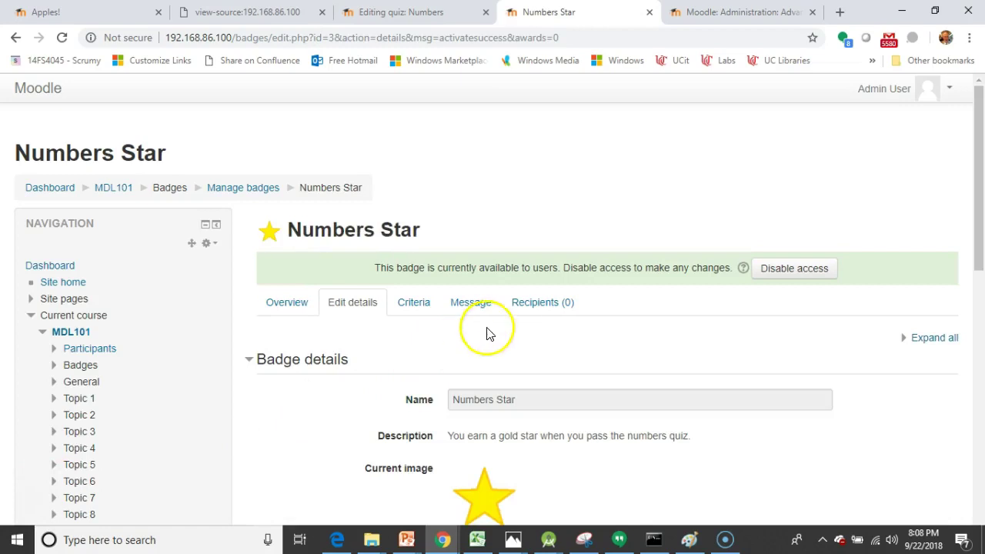
Step: Open the Recipients (0) tab, showing no one has earned Numbers Star yet
{"action": "scroll", "coordinate": [500, 328], "scroll_direction": "down", "scroll_amount": 1}
{"action": "scroll", "coordinate": [505, 318], "scroll_direction": "down", "scroll_amount": 1}
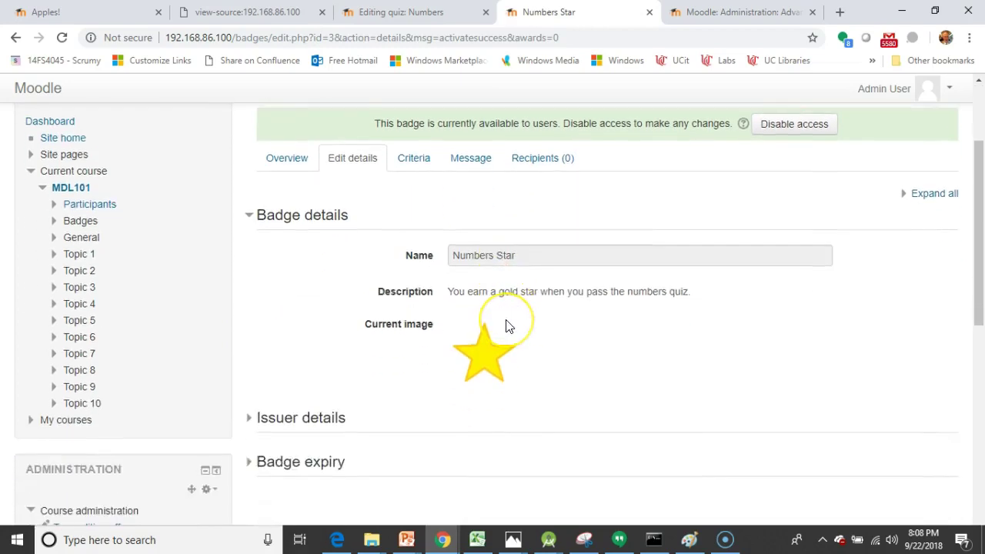
{"action": "left_click", "coordinate": [550, 165]}
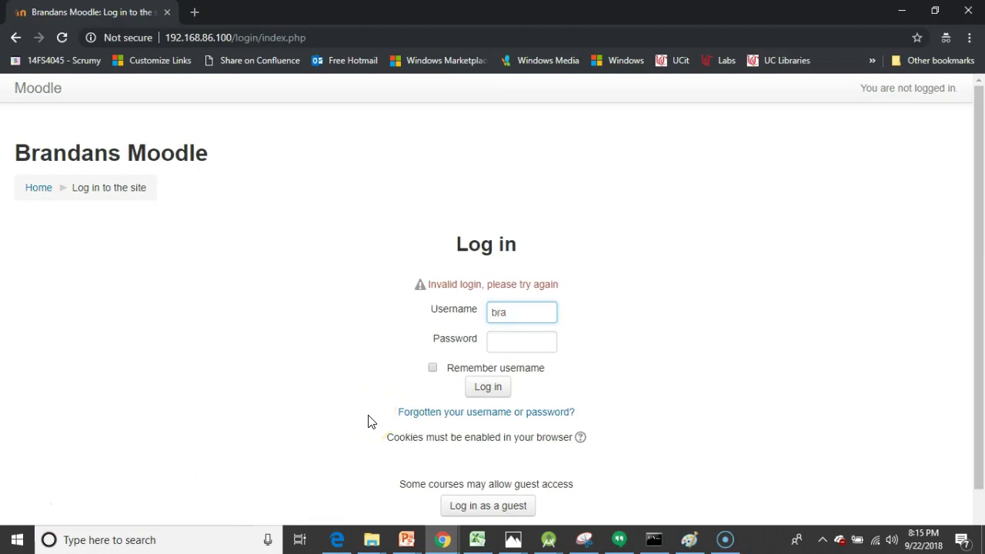
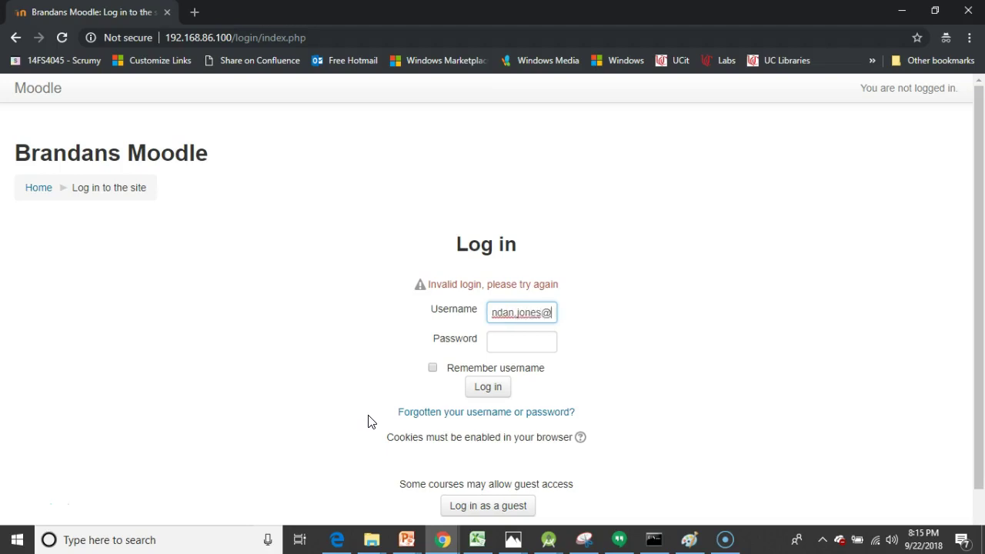
Step: Log in with the student's username and password to reach their dashboard listing Moodle 101 and Chemistry 2
{"action": "key", "text": "Tab"}
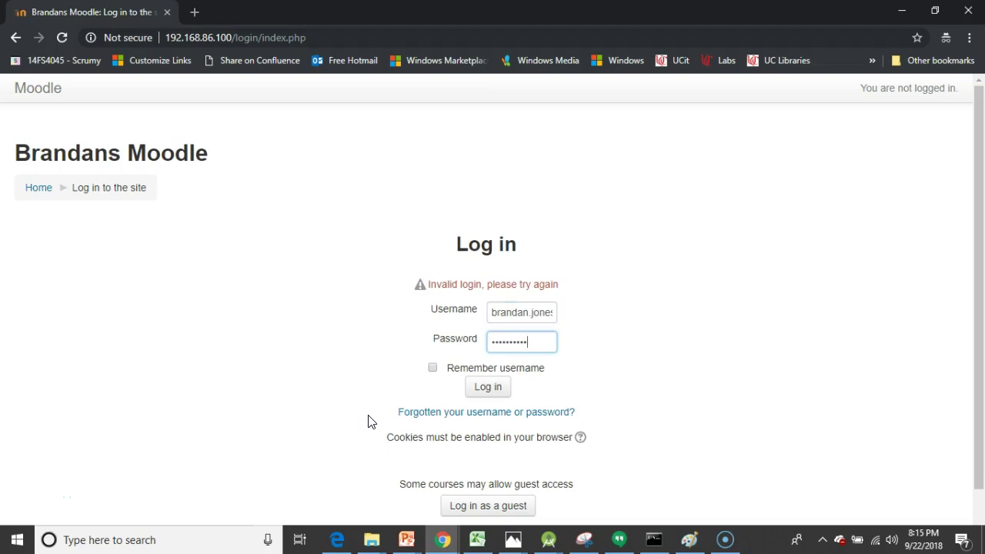
{"action": "left_click", "coordinate": [488, 387]}
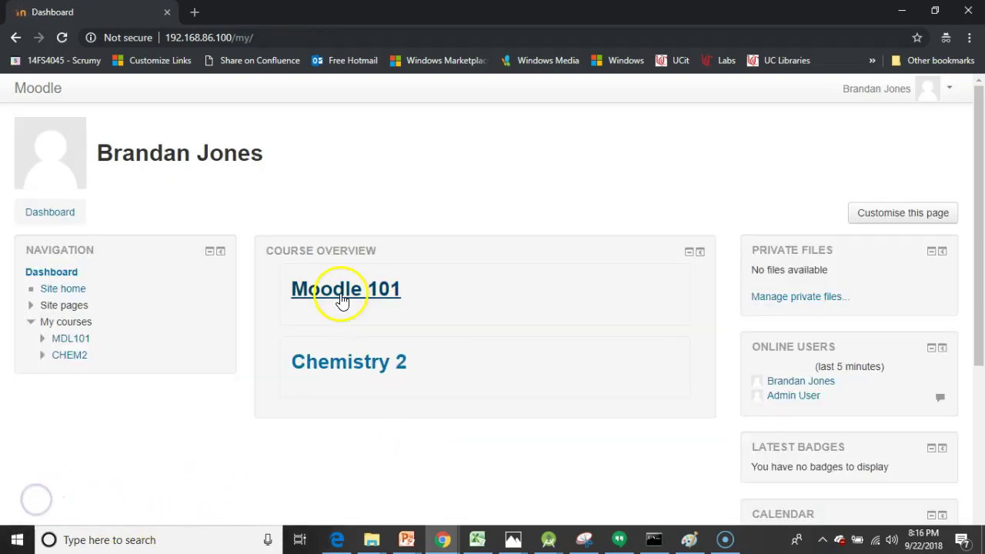
Step: Open the Numbers quiz in Moodle 101 and start a new attempt
{"action": "left_click", "coordinate": [342, 298]}
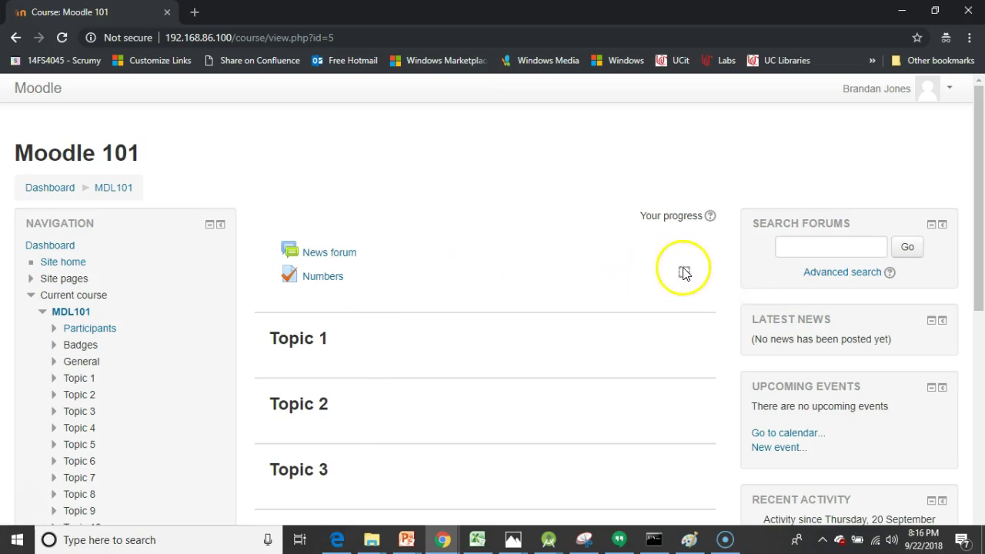
{"action": "left_click", "coordinate": [328, 278]}
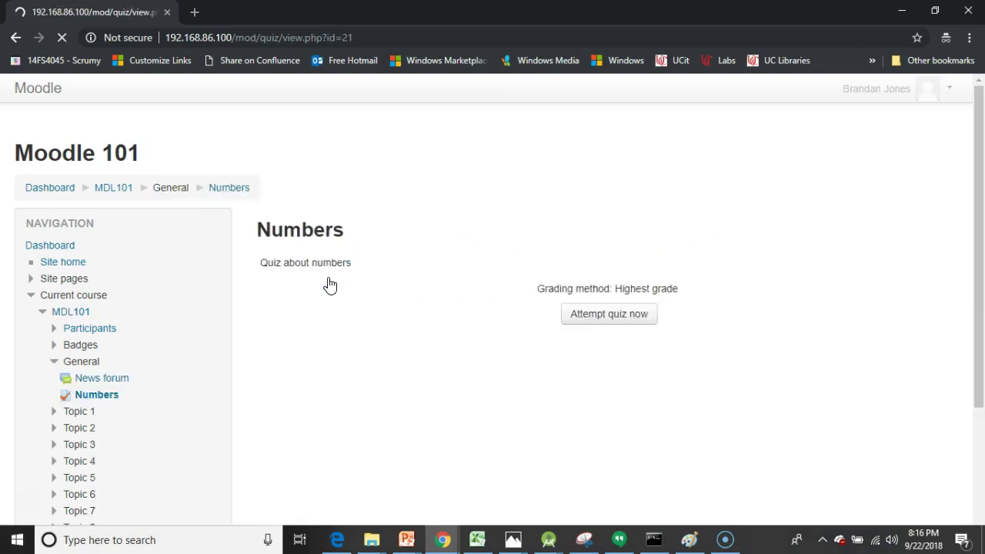
{"action": "left_click", "coordinate": [587, 317]}
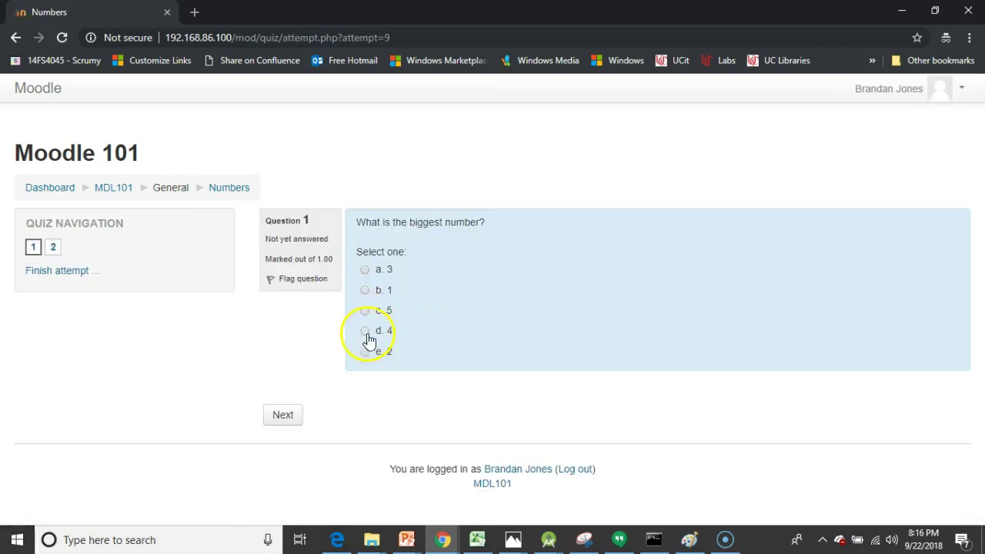
Step: Answer 5 as the biggest number and 1 as the smallest number
{"action": "left_click", "coordinate": [367, 312]}
{"action": "left_click", "coordinate": [287, 414]}
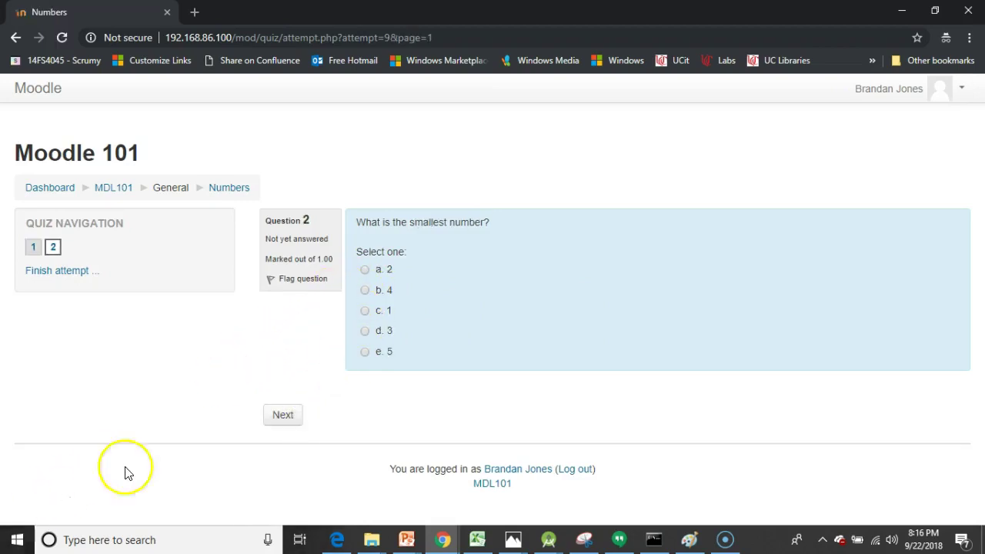
{"action": "left_click", "coordinate": [367, 311]}
{"action": "left_click", "coordinate": [294, 415]}
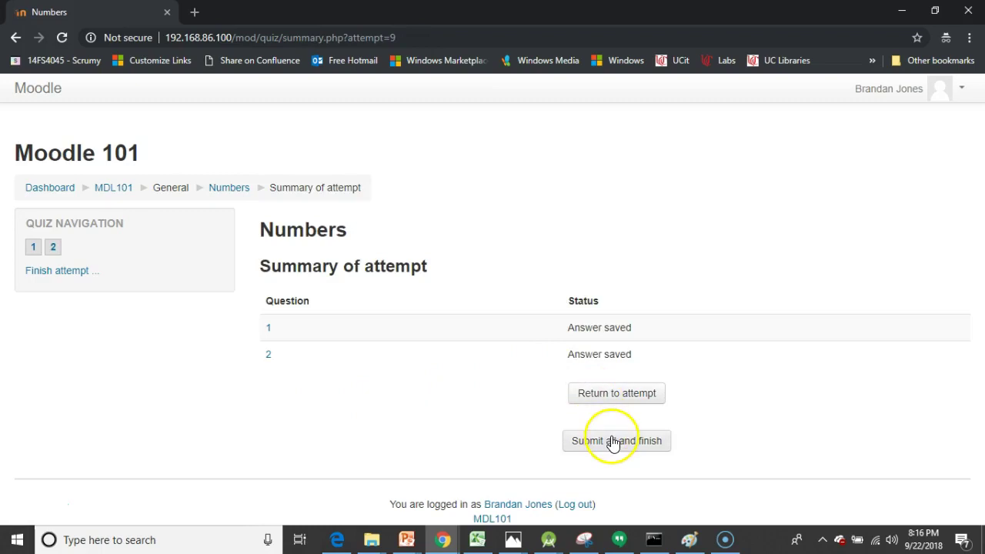
Step: Submit all answers, confirm, and review the attempt with both answers marked correct
{"action": "left_click", "coordinate": [614, 443]}
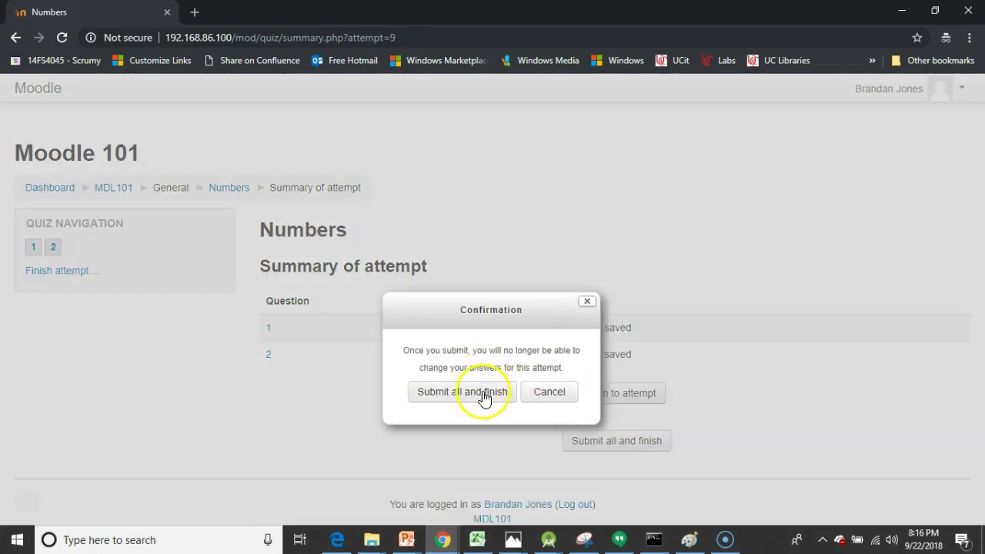
{"action": "left_click", "coordinate": [483, 394]}
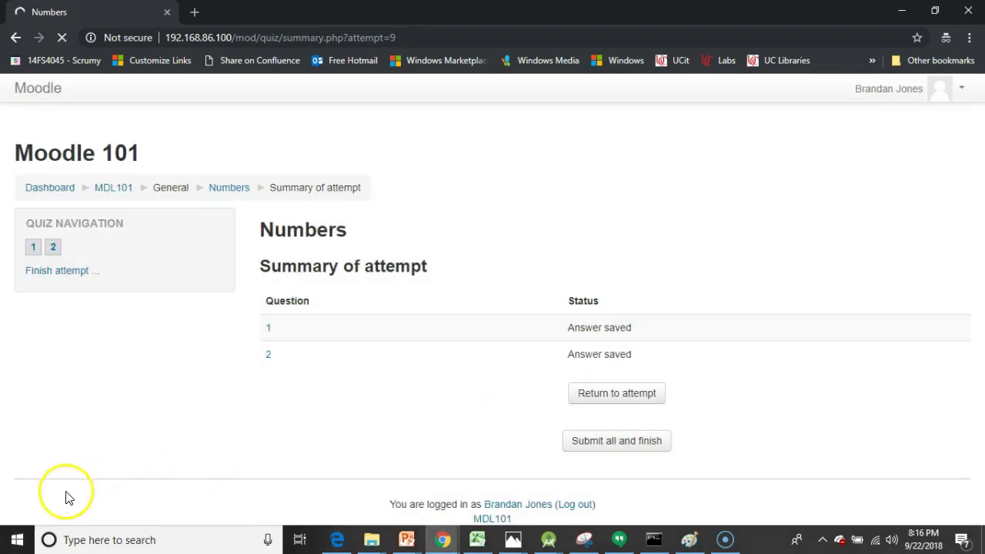
{"action": "scroll", "coordinate": [536, 301], "scroll_direction": "down", "scroll_amount": 5}
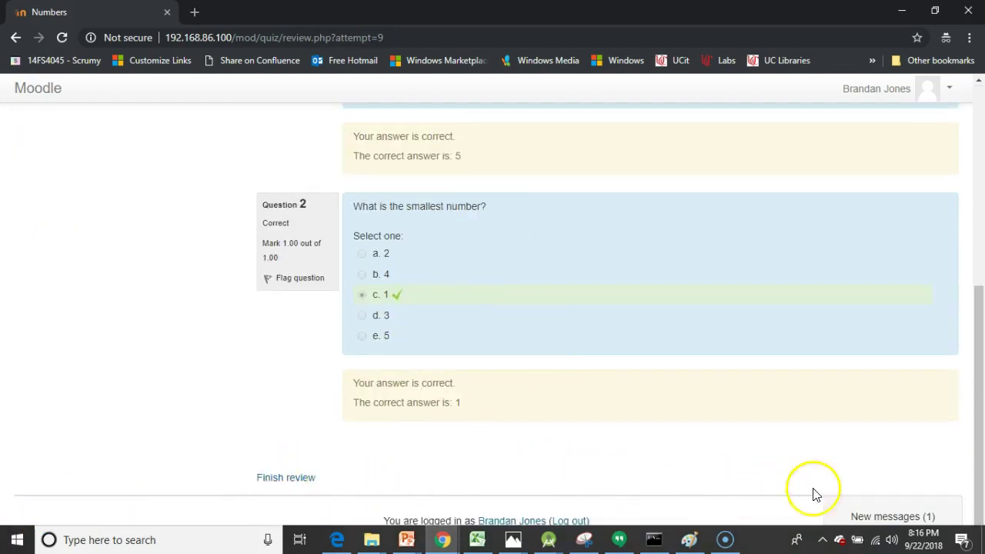
{"action": "left_click_drag", "start_coordinate": [926, 518], "coordinate": [935, 516]}
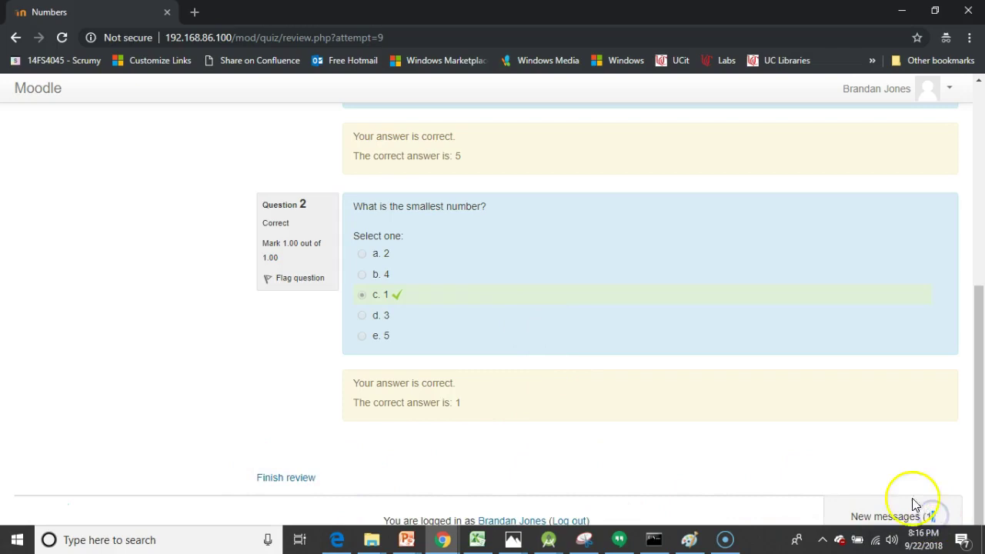
{"action": "left_click_drag", "start_coordinate": [18, 530], "coordinate": [9, 308]}
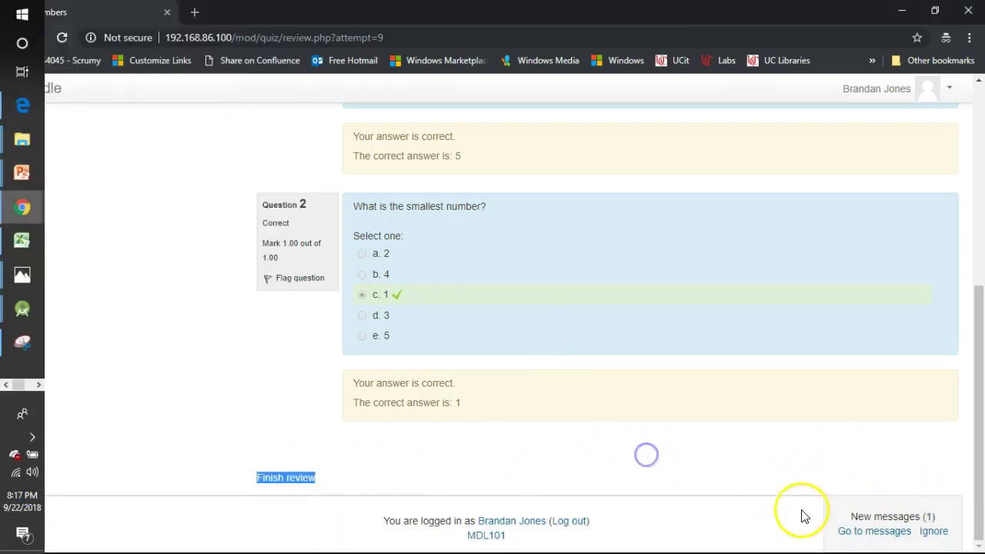
Step: Read the site admin's award message and follow its Numbers Star link to the issued badge page
{"action": "left_click", "coordinate": [875, 533]}
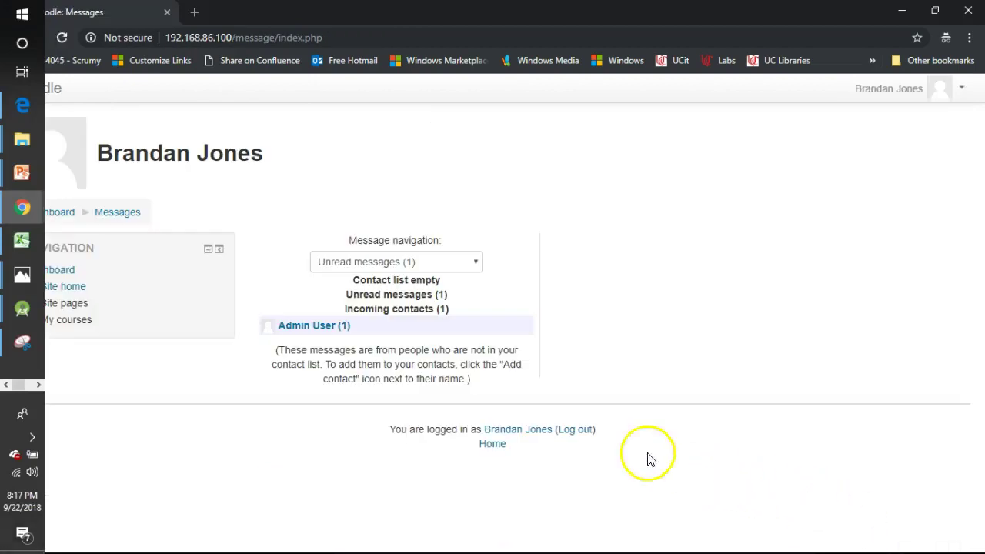
{"action": "left_click", "coordinate": [297, 325]}
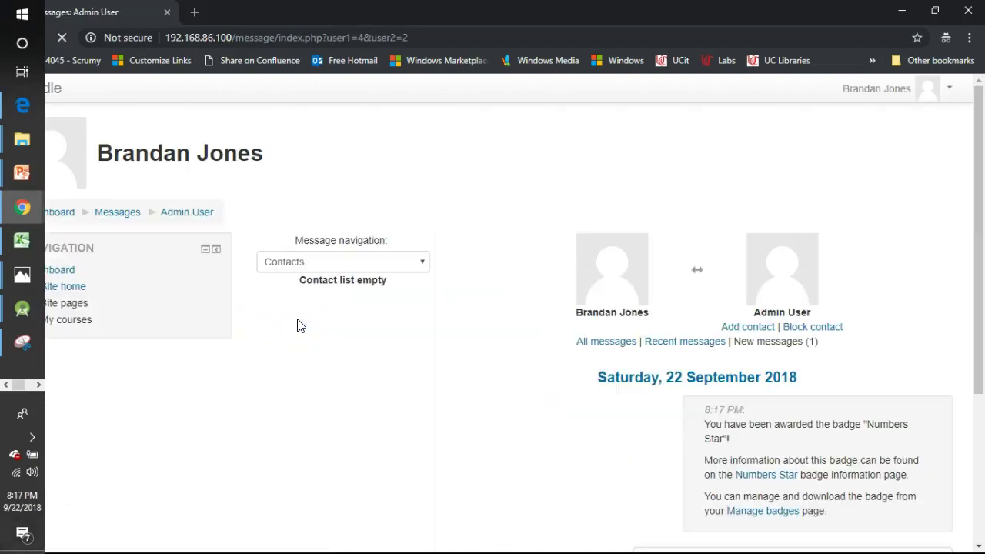
{"action": "scroll", "coordinate": [591, 368], "scroll_direction": "down", "scroll_amount": 1}
{"action": "scroll", "coordinate": [591, 368], "scroll_direction": "down", "scroll_amount": 2}
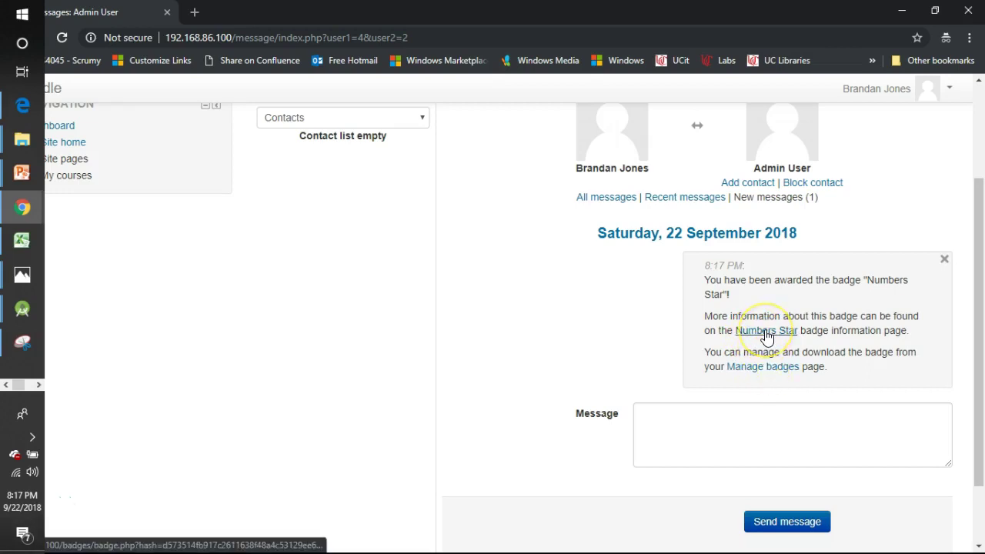
{"action": "left_click", "coordinate": [767, 331]}
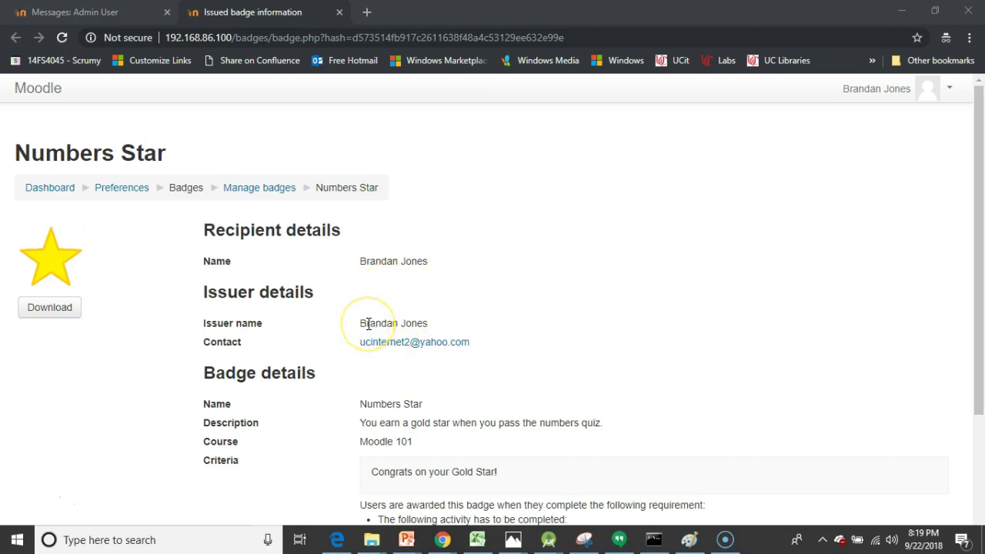
{"action": "scroll", "coordinate": [374, 351], "scroll_direction": "down", "scroll_amount": 1}
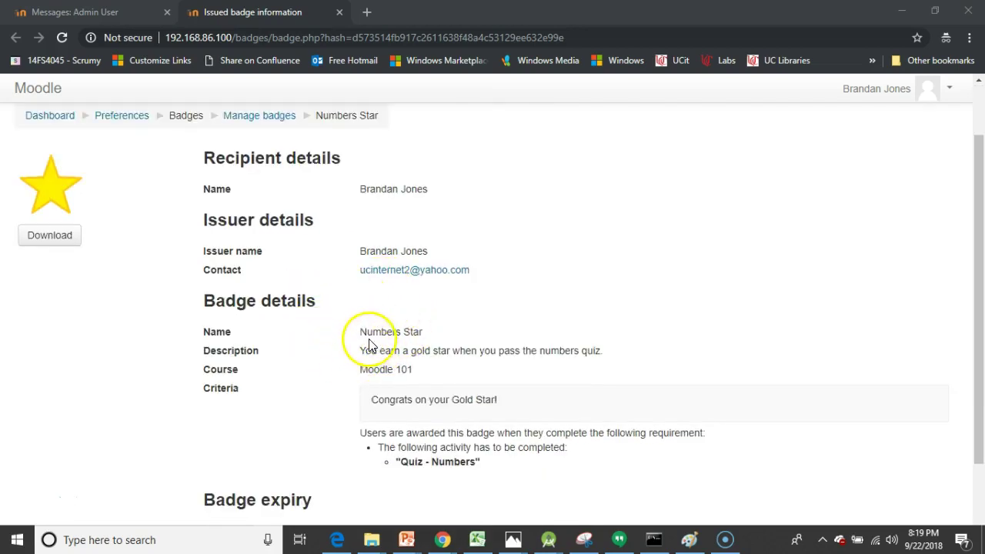
{"action": "left_click_drag", "start_coordinate": [358, 348], "coordinate": [616, 362]}
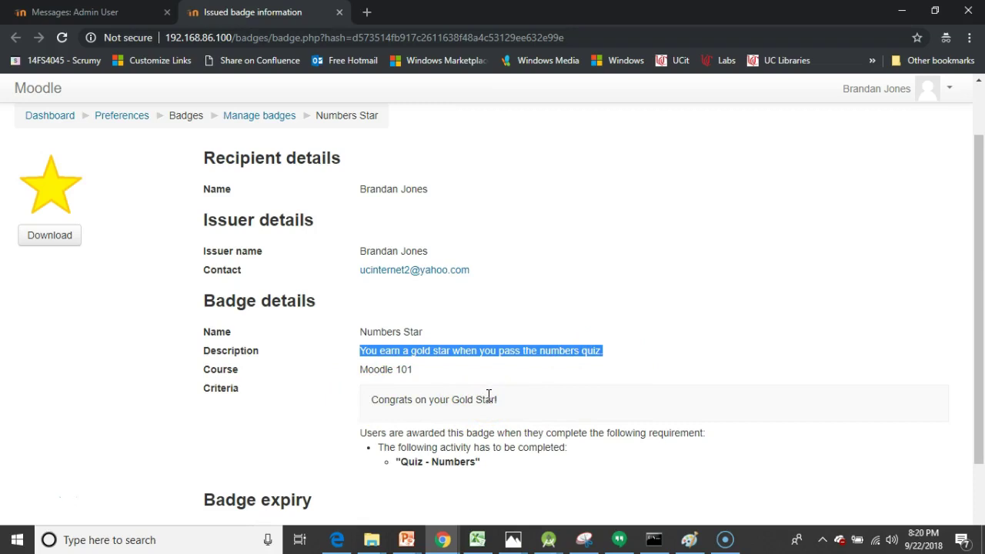
{"action": "scroll", "coordinate": [488, 420], "scroll_direction": "down", "scroll_amount": 1}
{"action": "scroll", "coordinate": [491, 408], "scroll_direction": "down", "scroll_amount": 1}
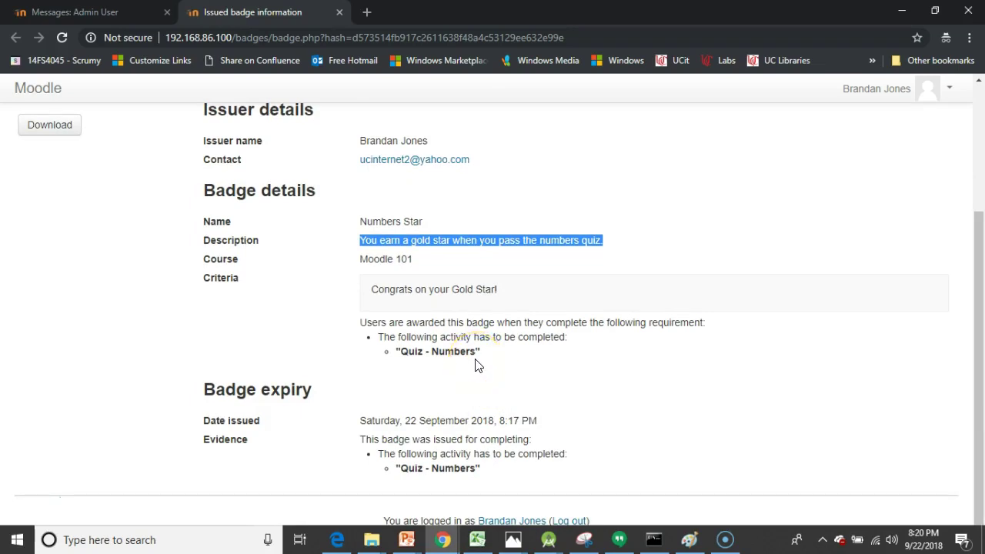
{"action": "scroll", "coordinate": [477, 365], "scroll_direction": "up", "scroll_amount": 3}
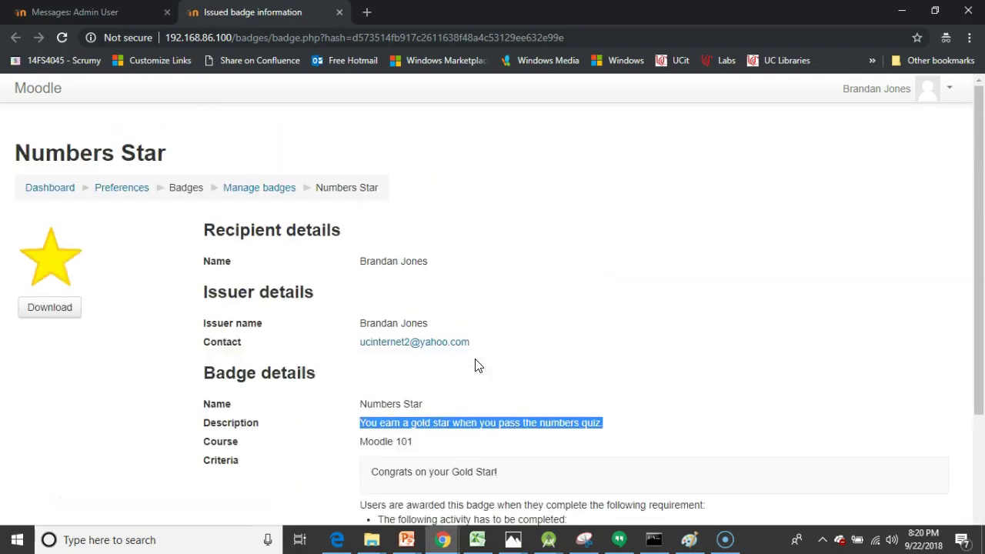
Step: From the dashboard, open Moodle 101's course badges list showing Numbers Star issued on 22/09/18
{"action": "left_click", "coordinate": [44, 193]}
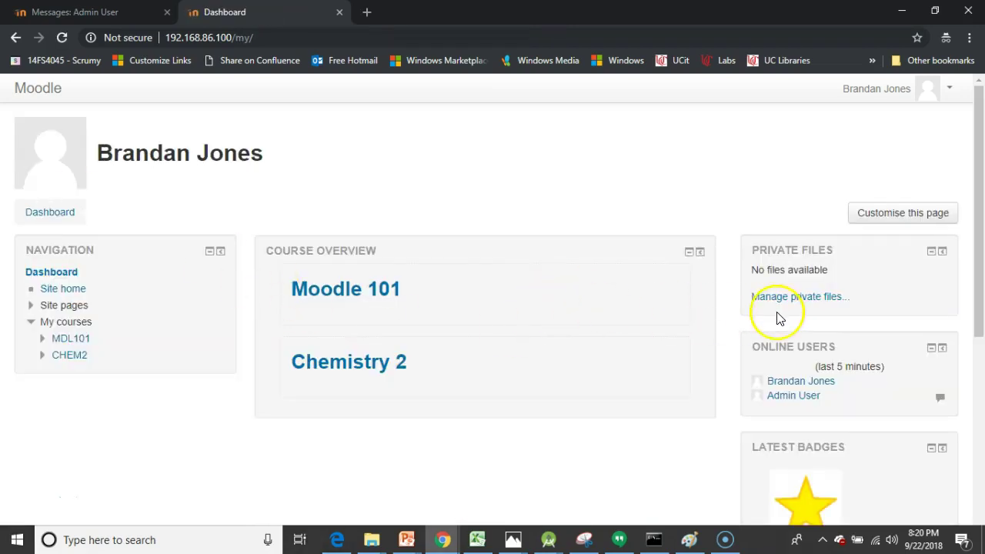
{"action": "scroll", "coordinate": [774, 313], "scroll_direction": "down", "scroll_amount": 2}
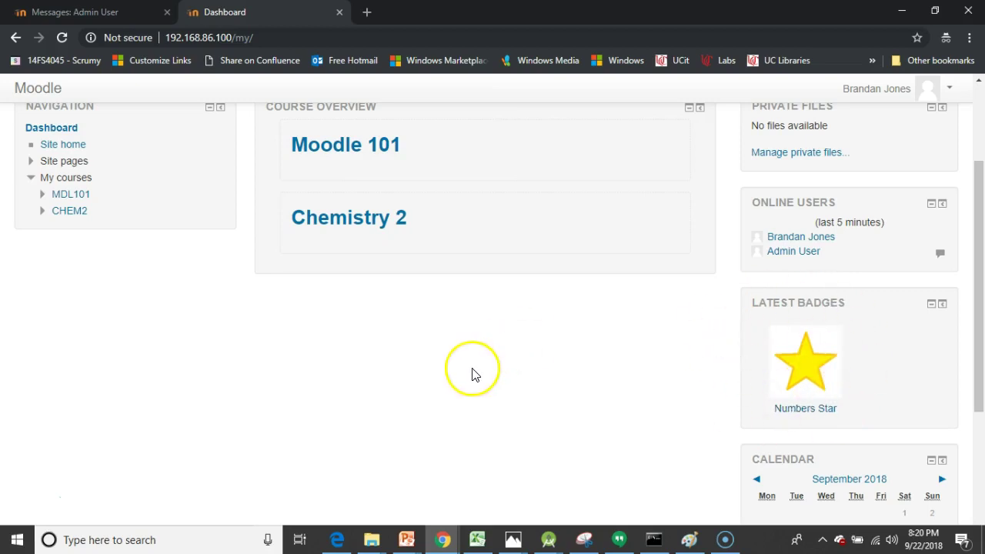
{"action": "scroll", "coordinate": [473, 374], "scroll_direction": "up", "scroll_amount": 2}
{"action": "left_click", "coordinate": [306, 301]}
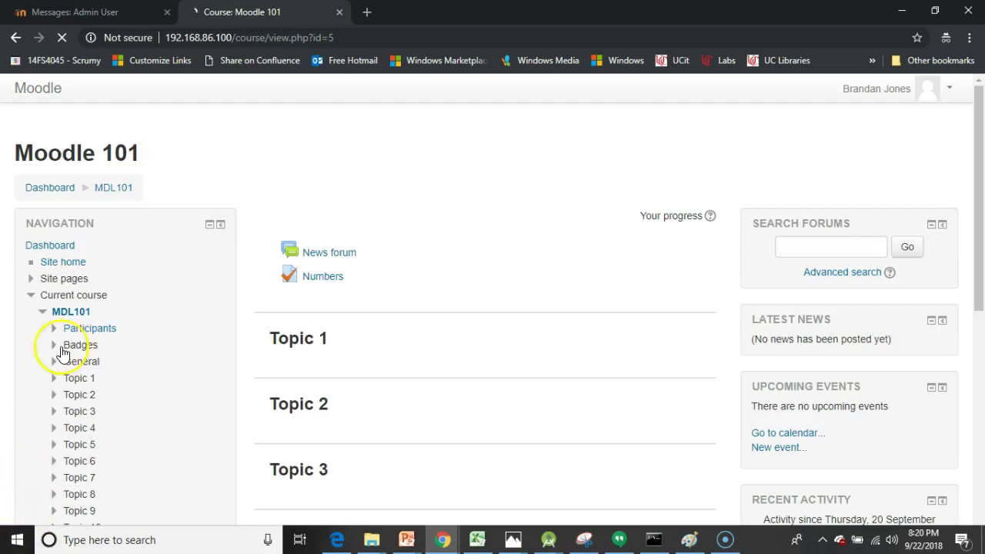
{"action": "left_click", "coordinate": [48, 346]}
{"action": "left_click", "coordinate": [104, 363]}
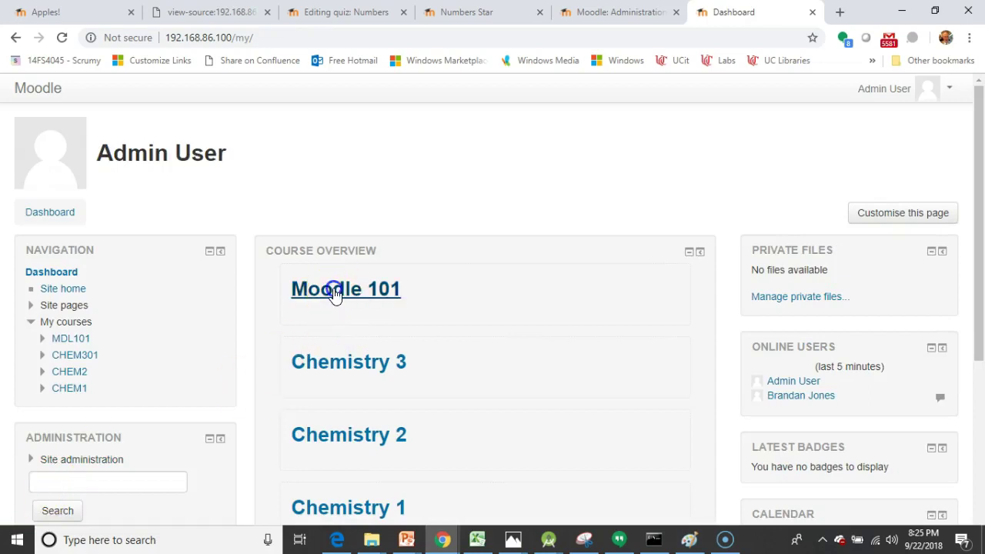
Step: As admin, open Moodle 101 and locate the course badge administration options in the sidebar
{"action": "left_click", "coordinate": [331, 289]}
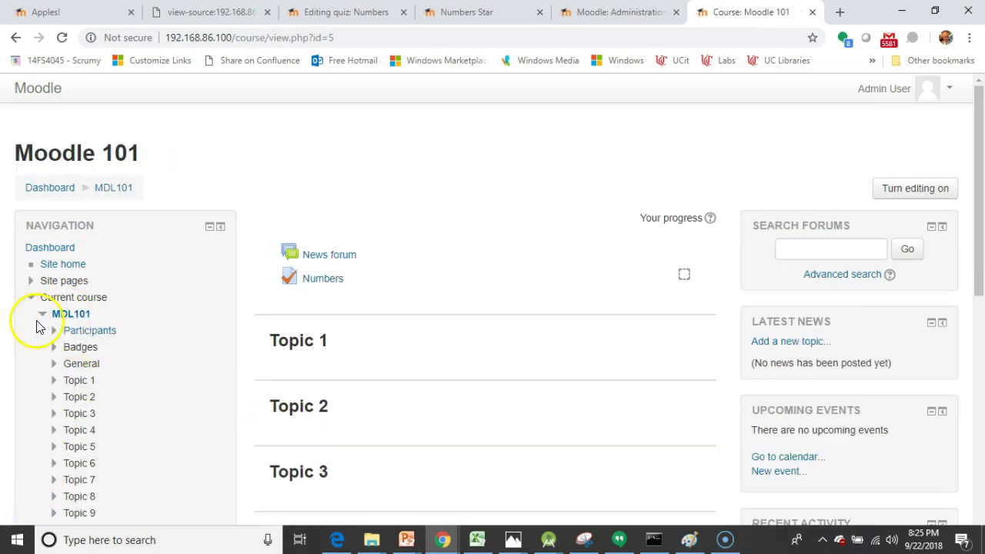
{"action": "scroll", "coordinate": [31, 320], "scroll_direction": "down", "scroll_amount": 1}
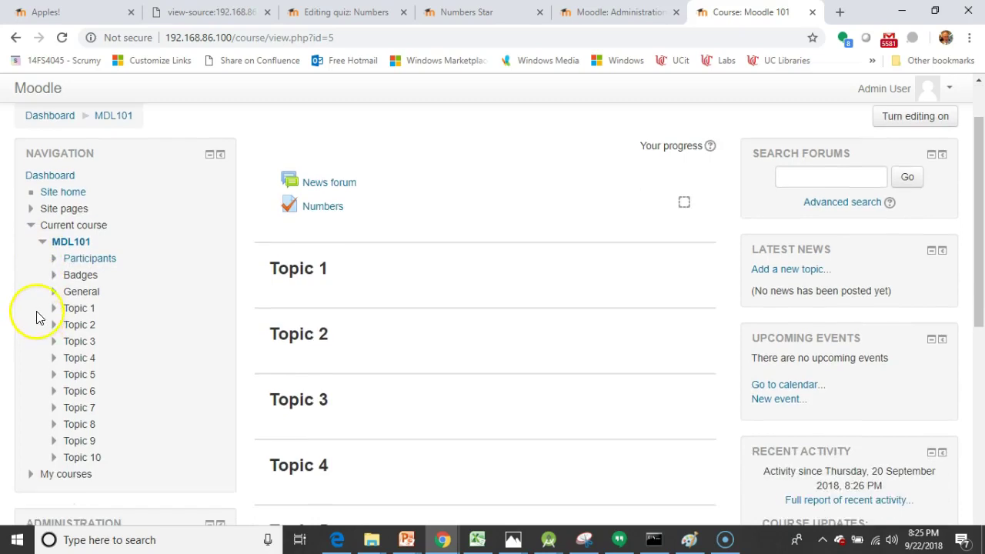
{"action": "left_click", "coordinate": [54, 276]}
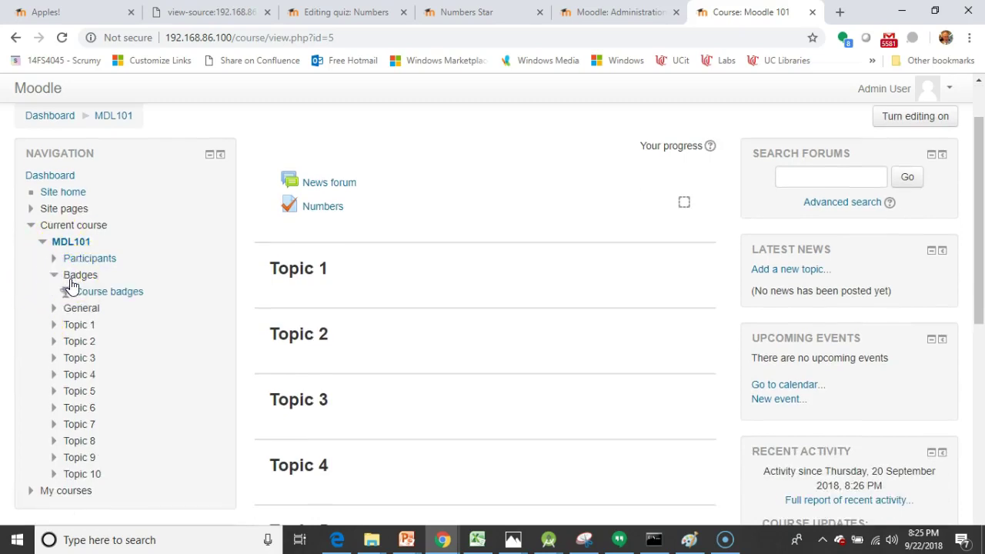
{"action": "scroll", "coordinate": [87, 299], "scroll_direction": "down", "scroll_amount": 1}
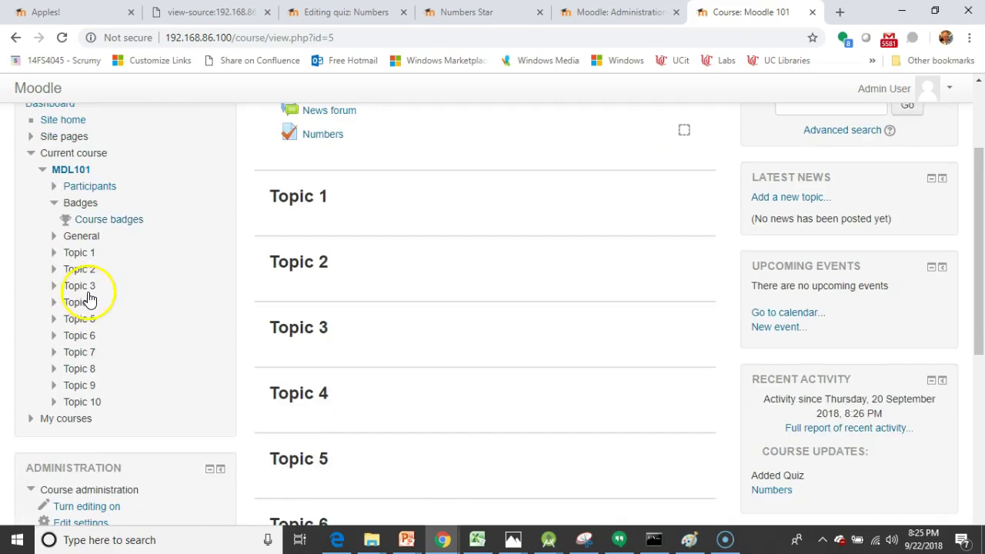
{"action": "scroll", "coordinate": [89, 299], "scroll_direction": "down", "scroll_amount": 3}
{"action": "scroll", "coordinate": [89, 298], "scroll_direction": "down", "scroll_amount": 1}
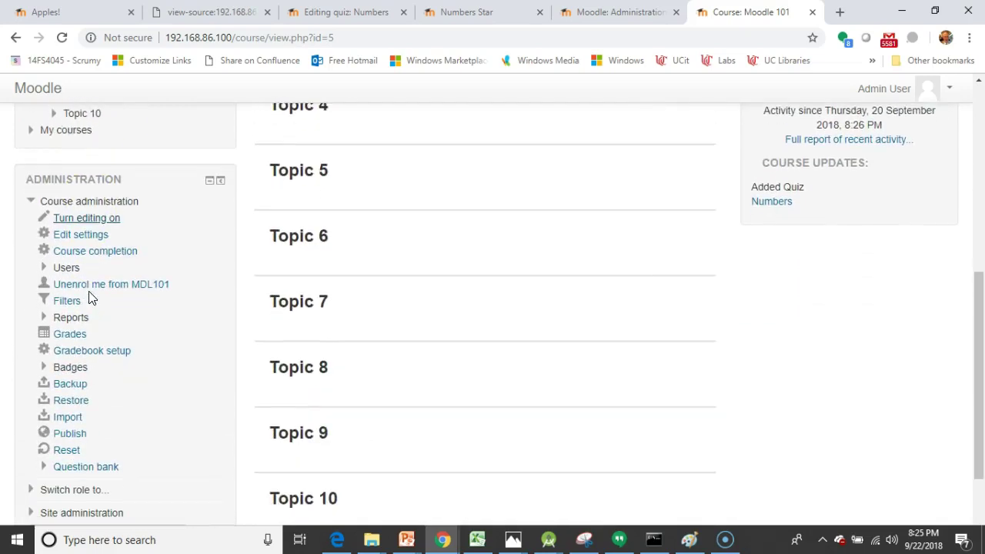
{"action": "scroll", "coordinate": [83, 298], "scroll_direction": "down", "scroll_amount": 1}
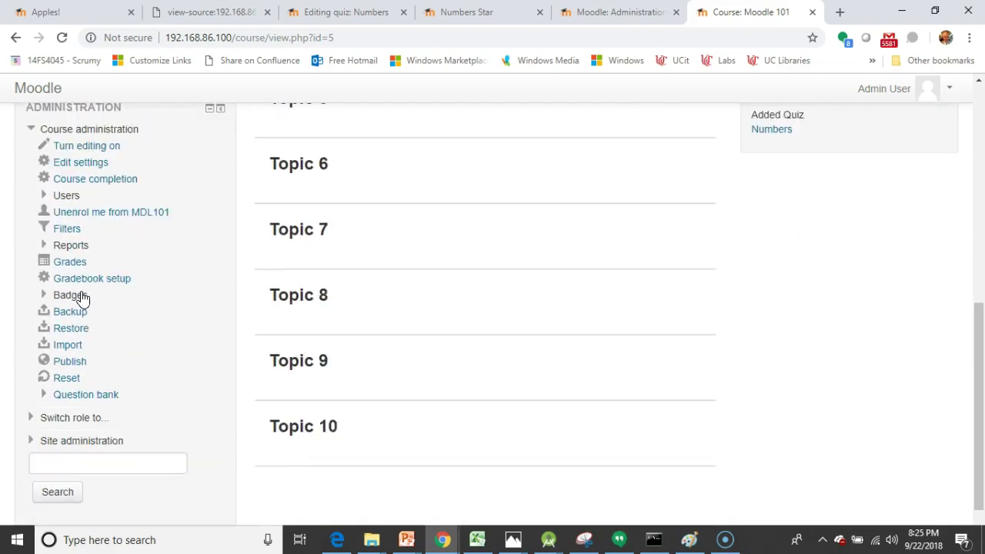
{"action": "left_click", "coordinate": [71, 295]}
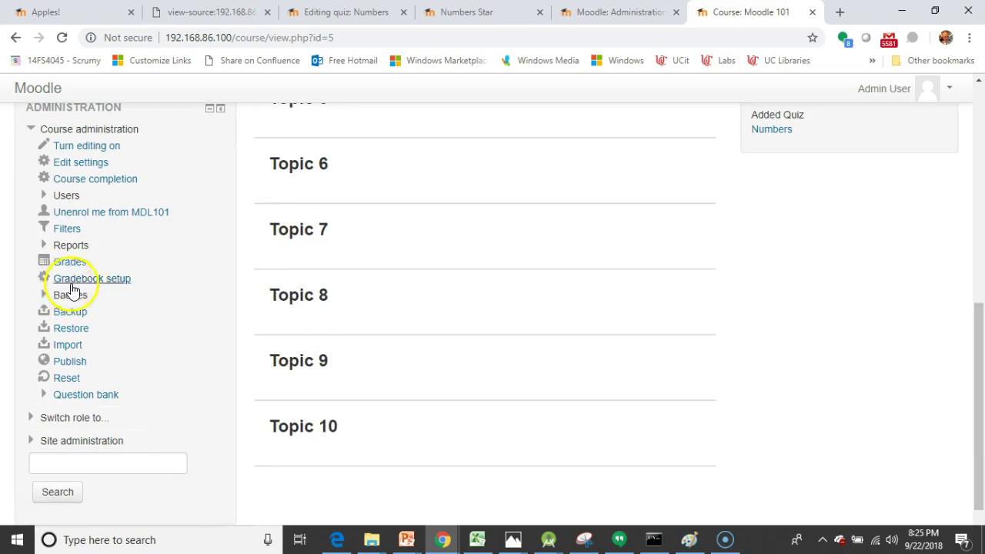
{"action": "scroll", "coordinate": [194, 276], "scroll_direction": "up", "scroll_amount": 4}
{"action": "scroll", "coordinate": [195, 276], "scroll_direction": "up", "scroll_amount": 3}
{"action": "scroll", "coordinate": [197, 277], "scroll_direction": "down", "scroll_amount": 8}
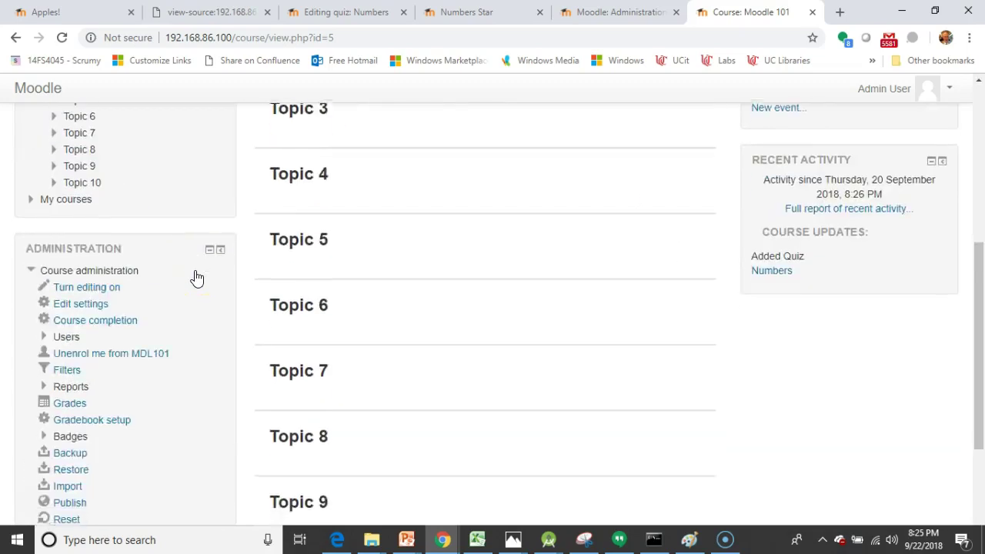
{"action": "scroll", "coordinate": [195, 277], "scroll_direction": "up", "scroll_amount": 2}
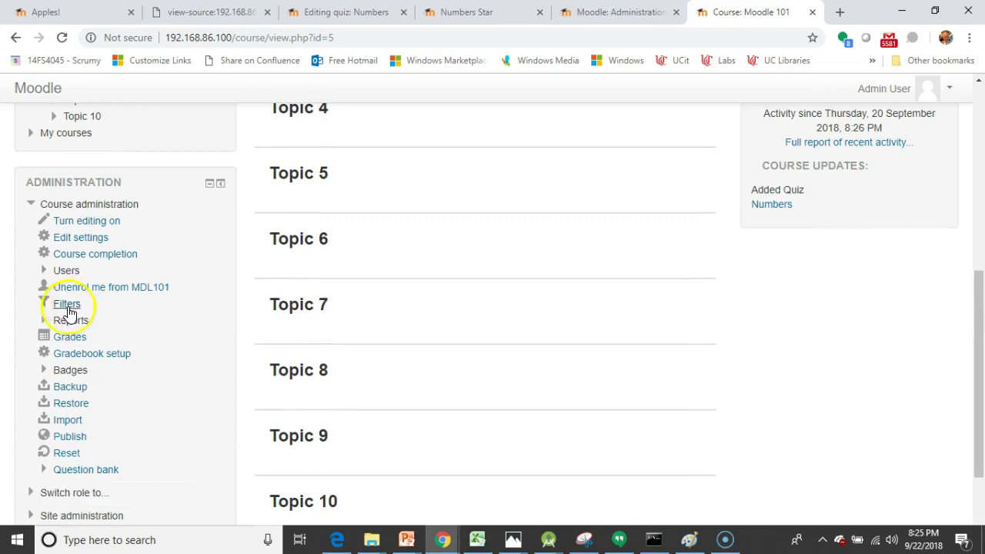
Step: Expand Course administration > Badges and open Manage badges, listing Numbers Star with 1 recipient
{"action": "double_click", "coordinate": [42, 372]}
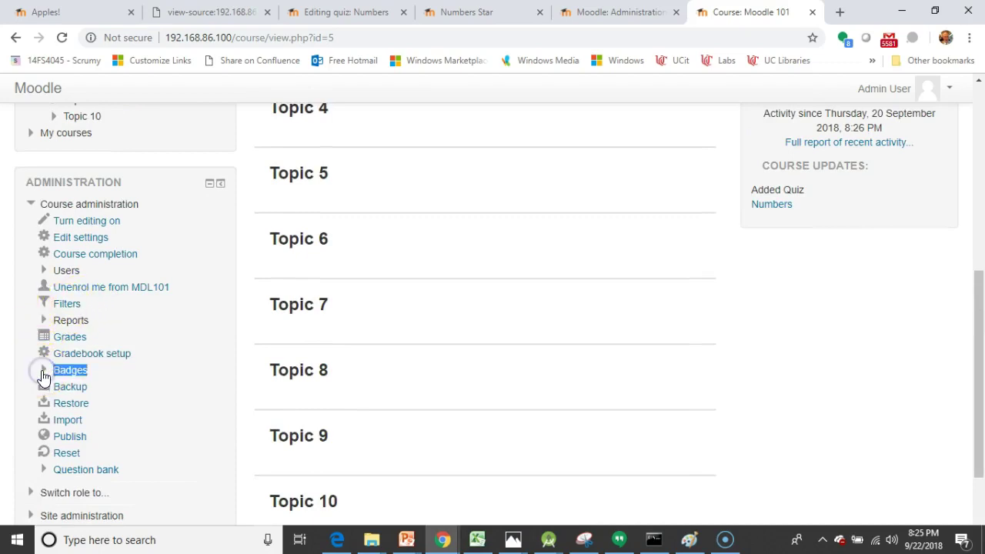
{"action": "left_click", "coordinate": [42, 372]}
{"action": "left_click", "coordinate": [182, 353]}
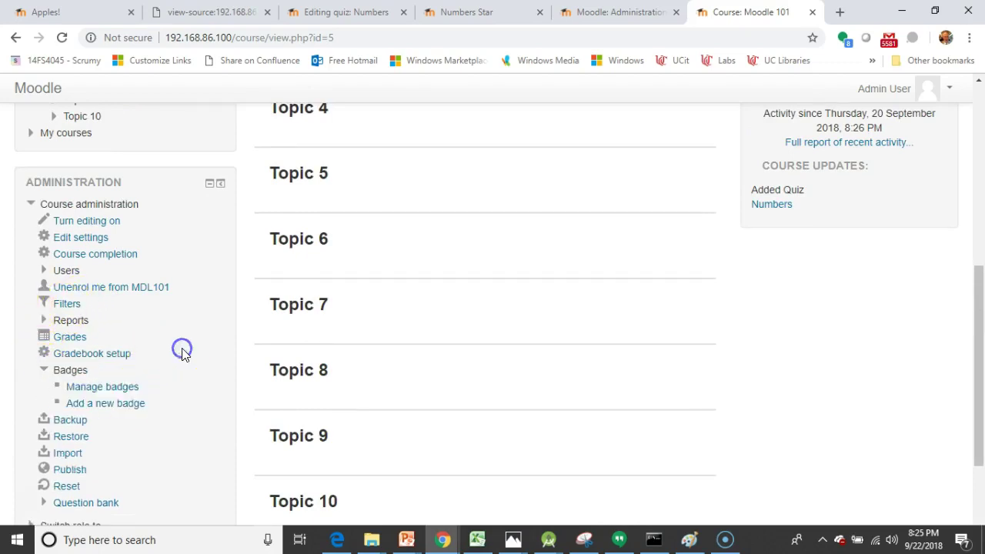
{"action": "left_click", "coordinate": [133, 387]}
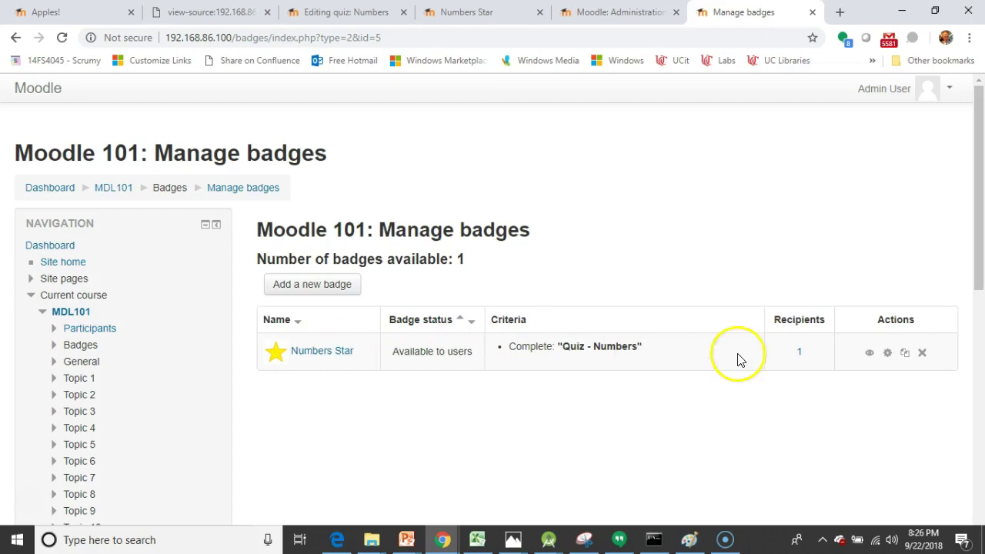
Step: Open Numbers Star's recipient list showing the student, issued 22 September 2018, 8:17 PM
{"action": "left_click", "coordinate": [800, 353]}
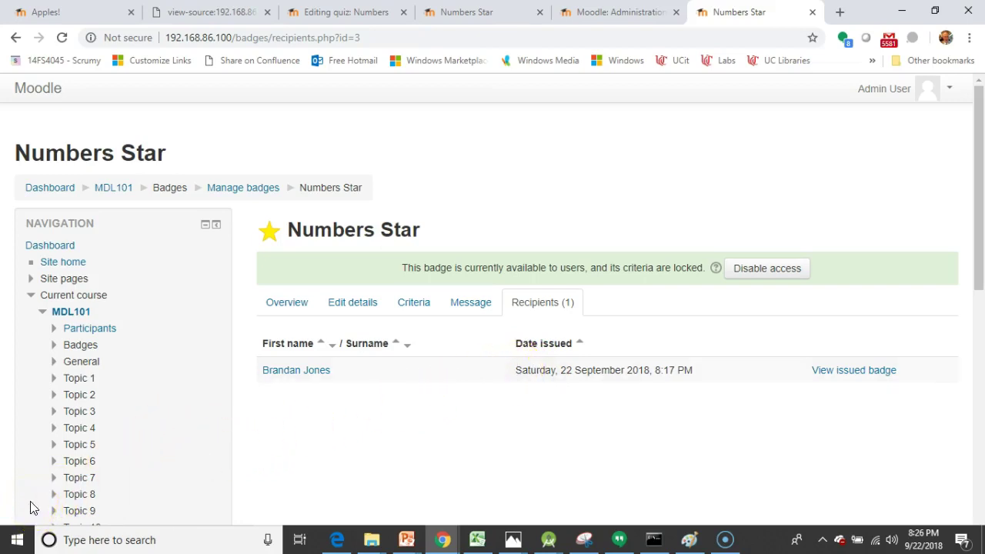
Step: Switch back to the student's browser window on the Moodle 101 Badges page
{"action": "key", "text": "alt+Tab"}
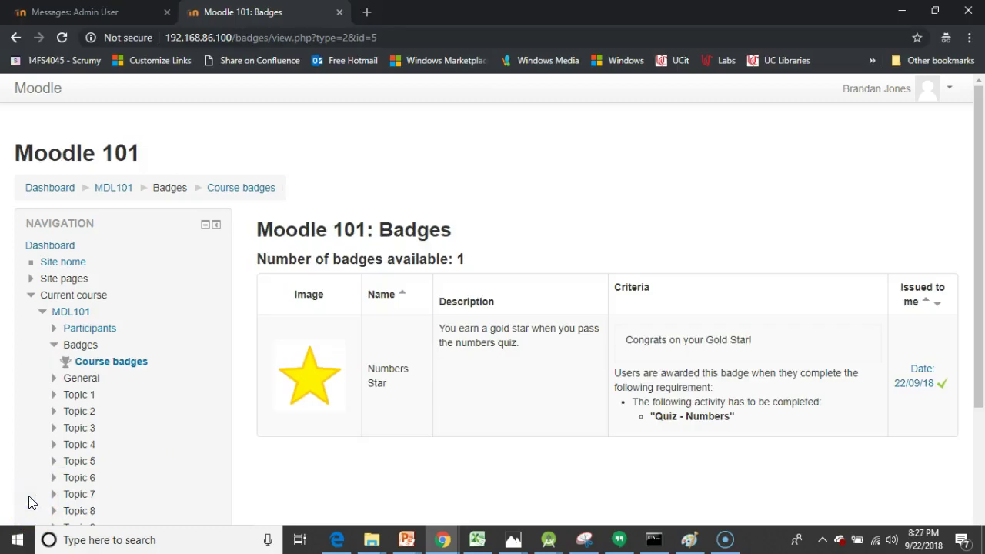